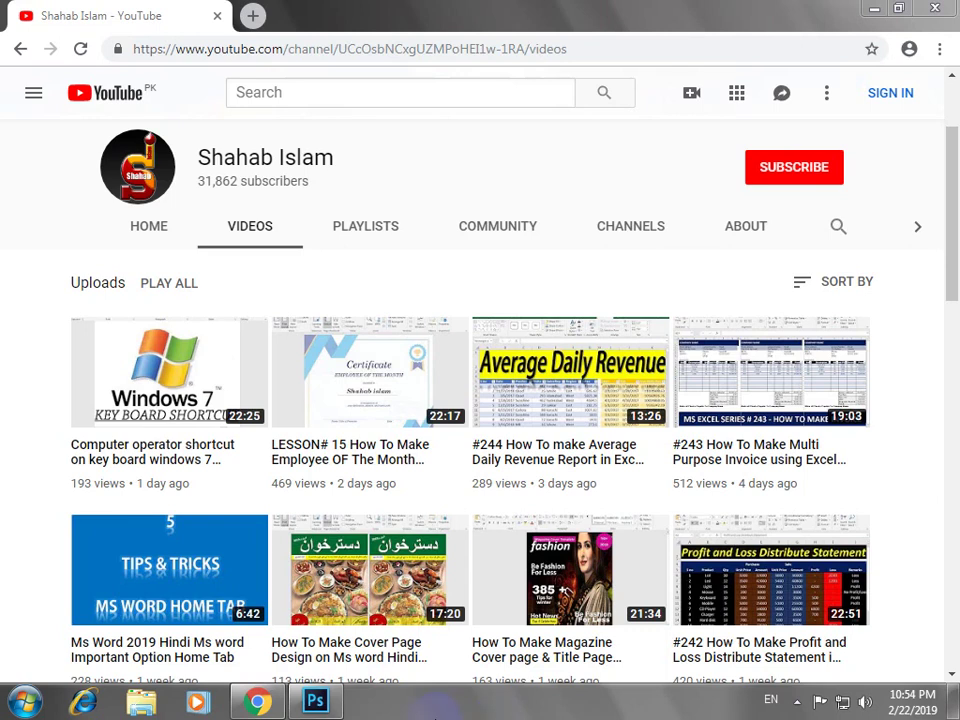
# Switch from the YouTube channel page in Chrome over to Photoshop
pyautogui.click(315, 700)
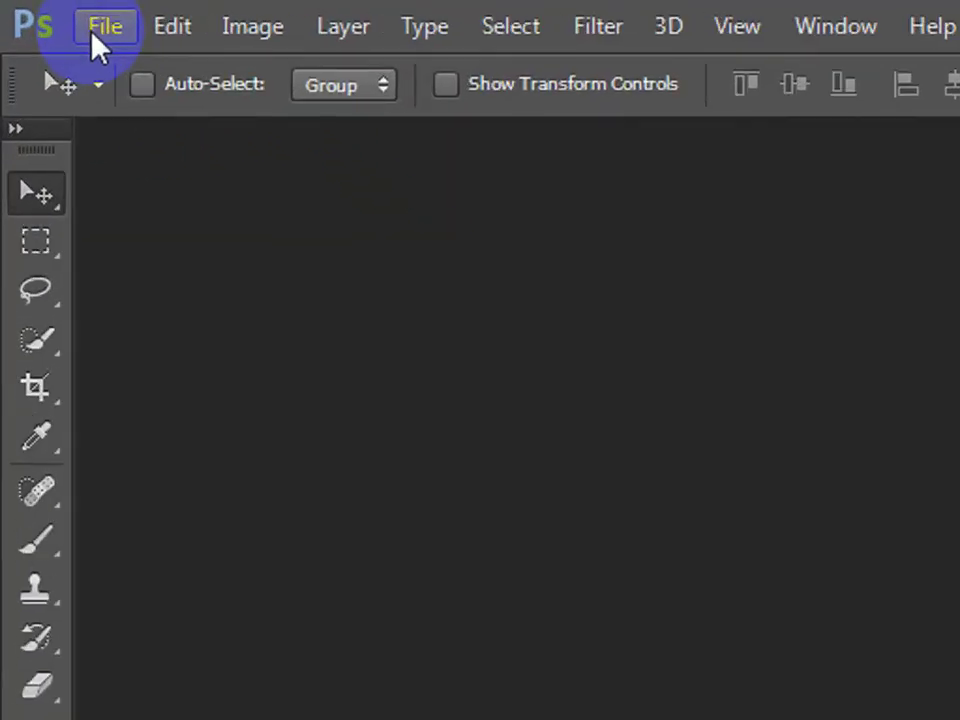
# Create a new 7 × 5 inch, 300 ppi RGB document with a White background
pyautogui.click(93, 33)
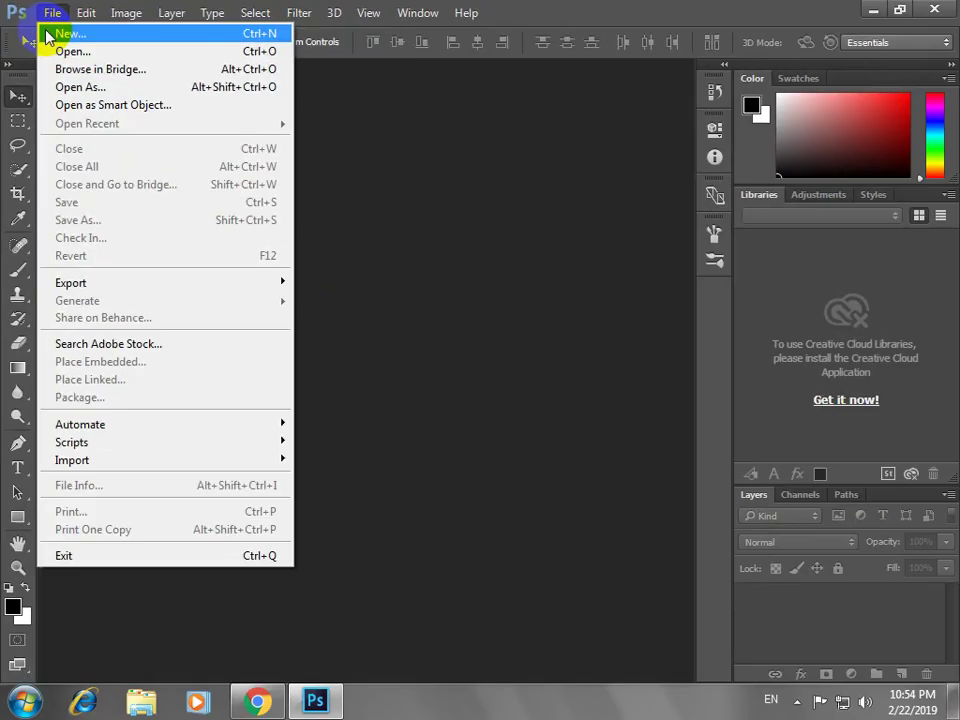
pyautogui.click(93, 62)
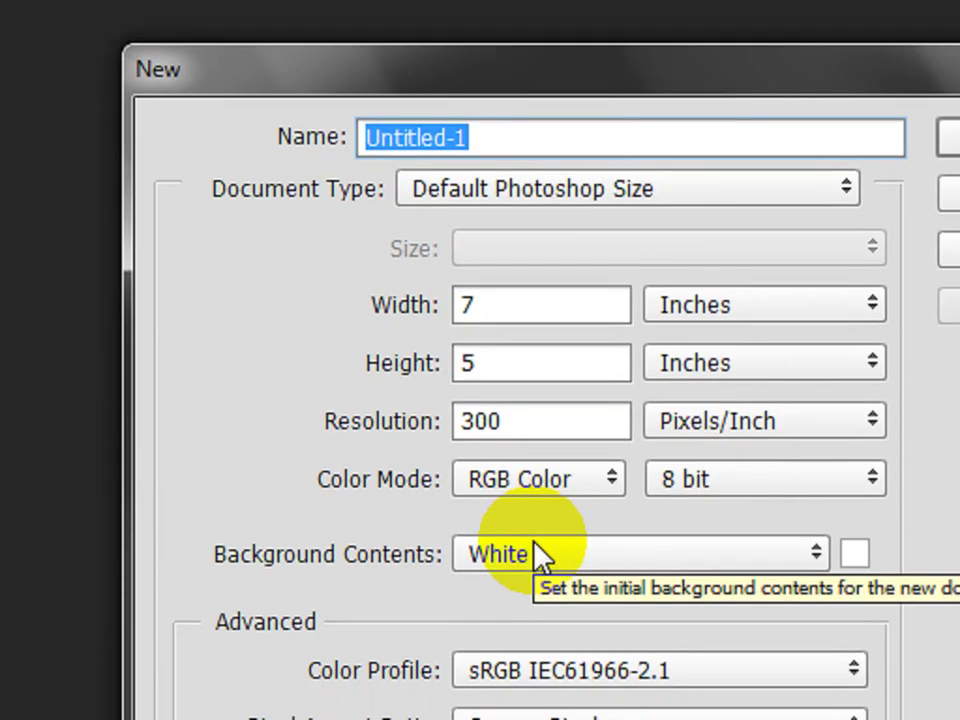
pyautogui.click(538, 555)
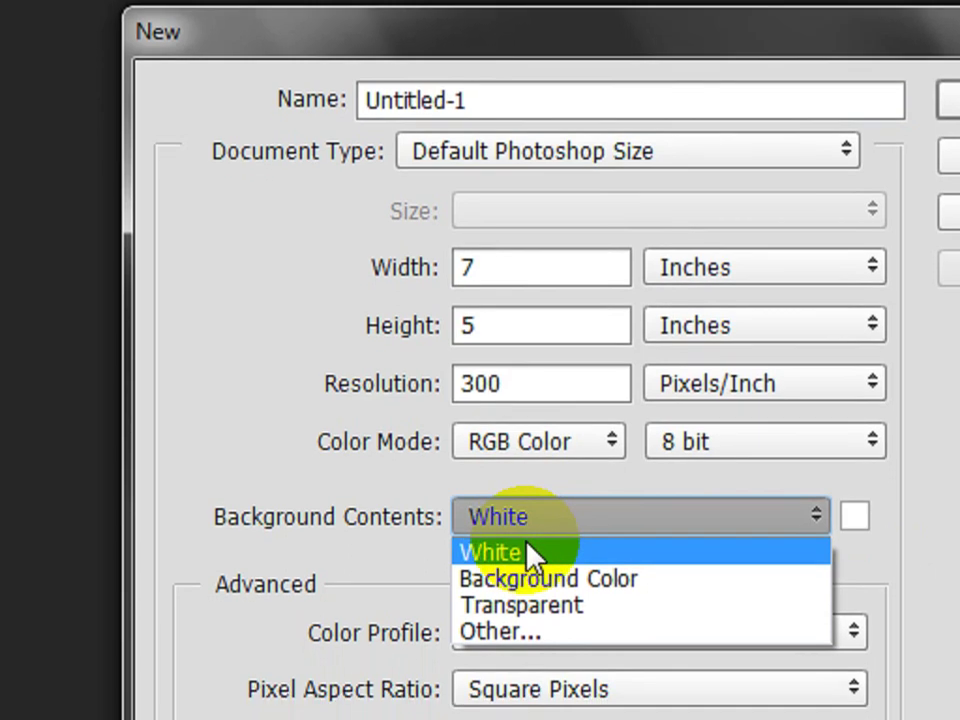
pyautogui.click(530, 555)
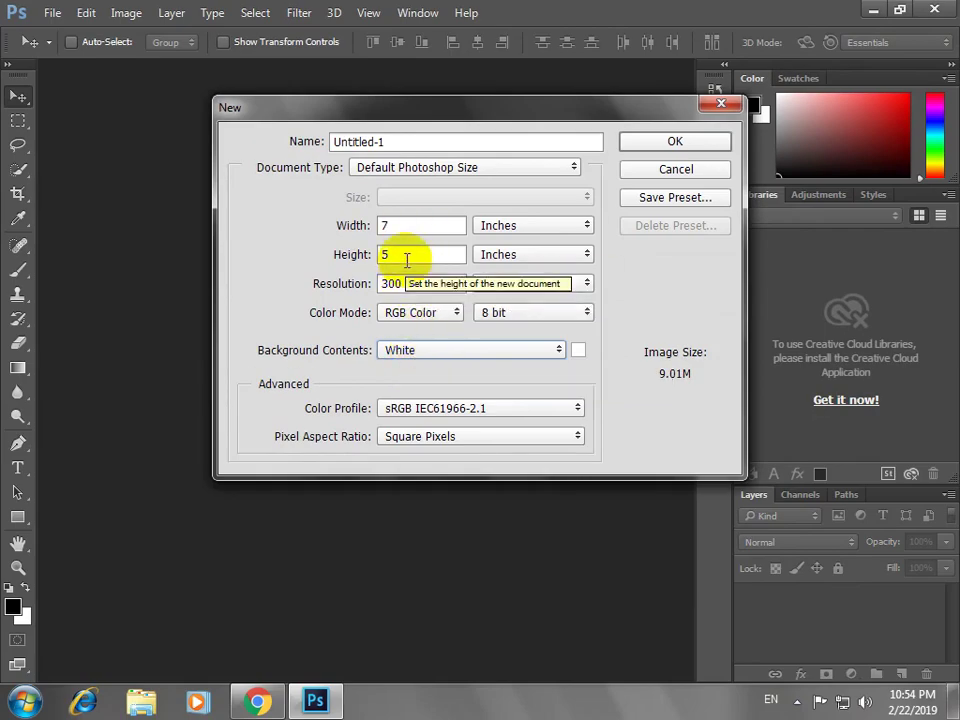
pyautogui.click(679, 147)
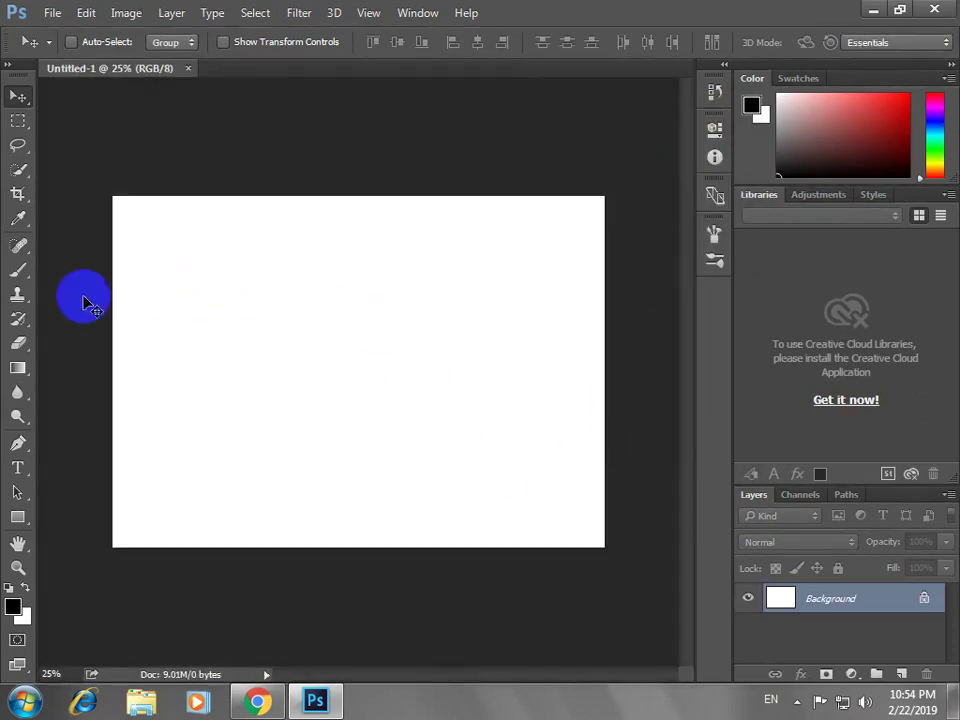
# Place a Horizontal Type insertion point on the canvas's left to start a text layer
pyautogui.press('ctrl')
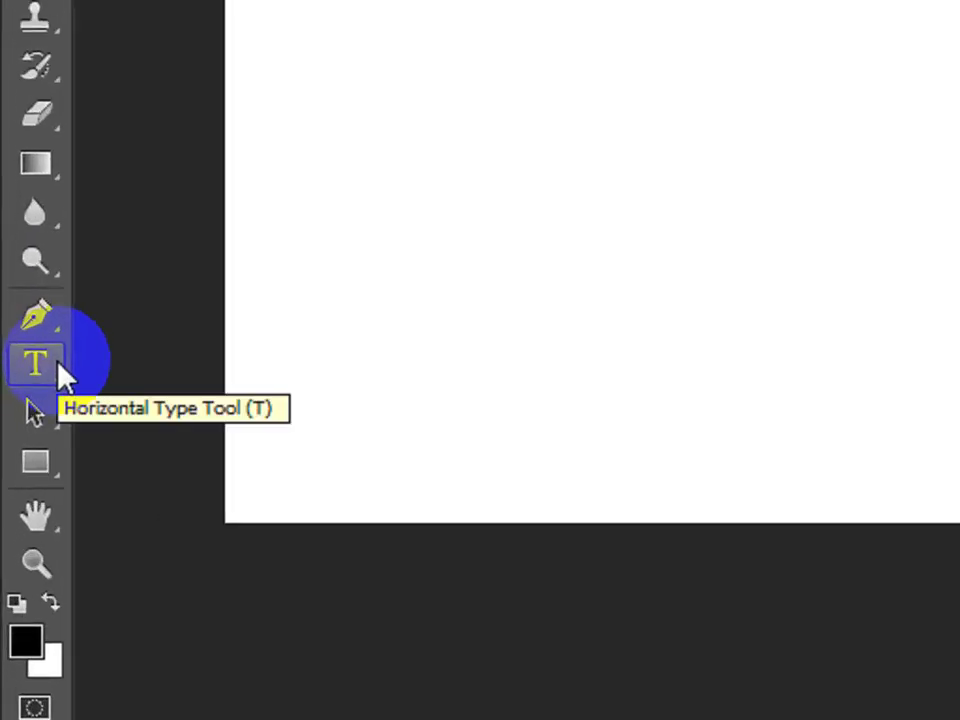
pyautogui.click(57, 365)
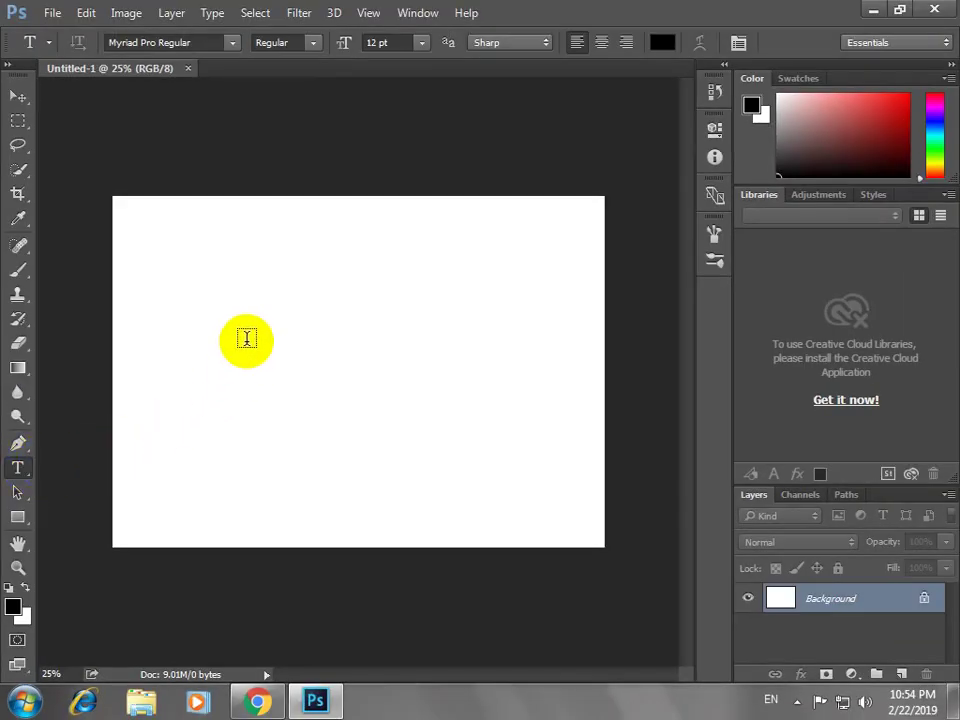
pyautogui.click(246, 339)
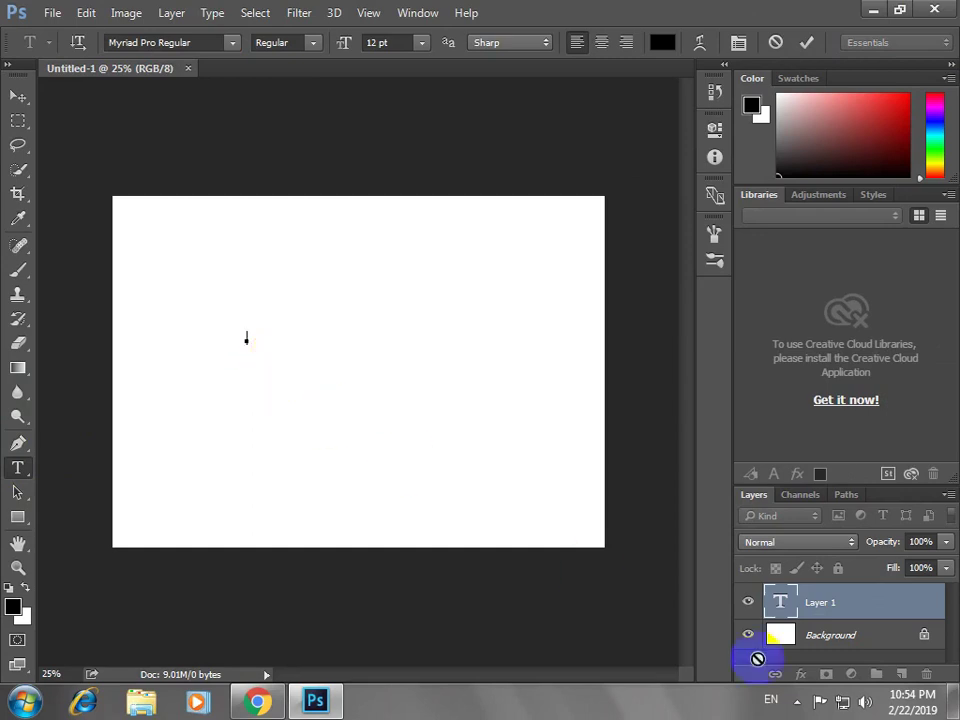
pyautogui.click(831, 604)
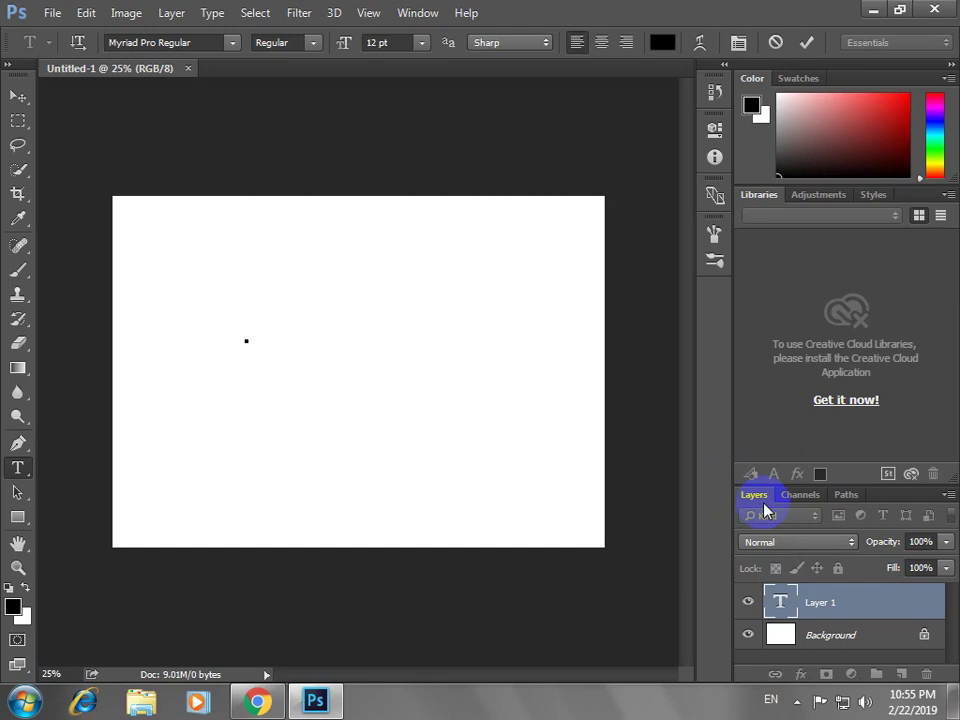
pyautogui.click(417, 12)
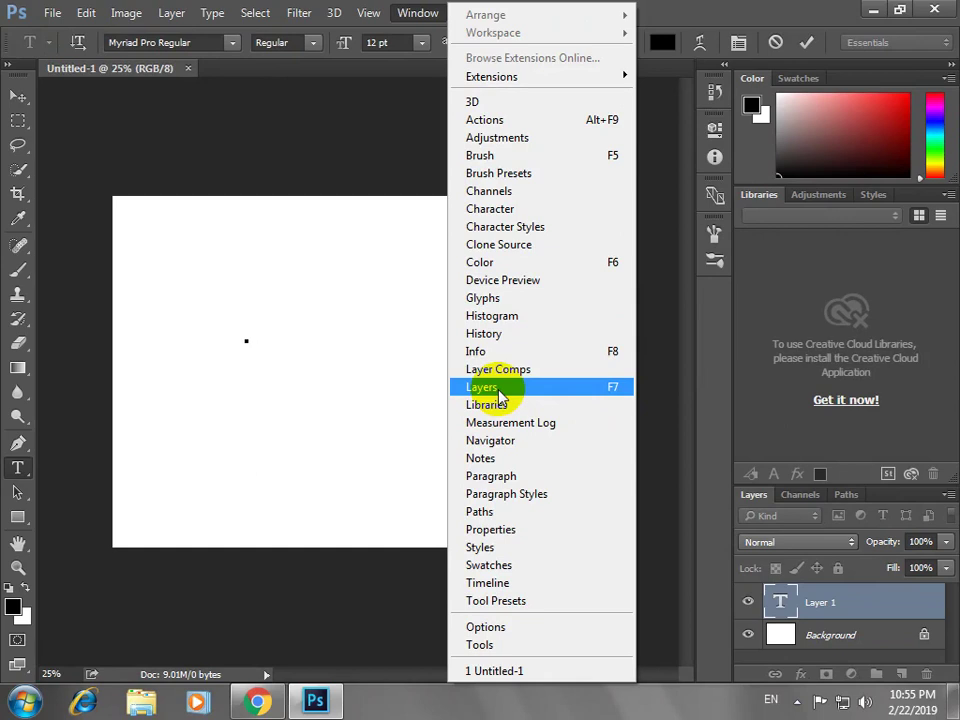
pyautogui.click(650, 460)
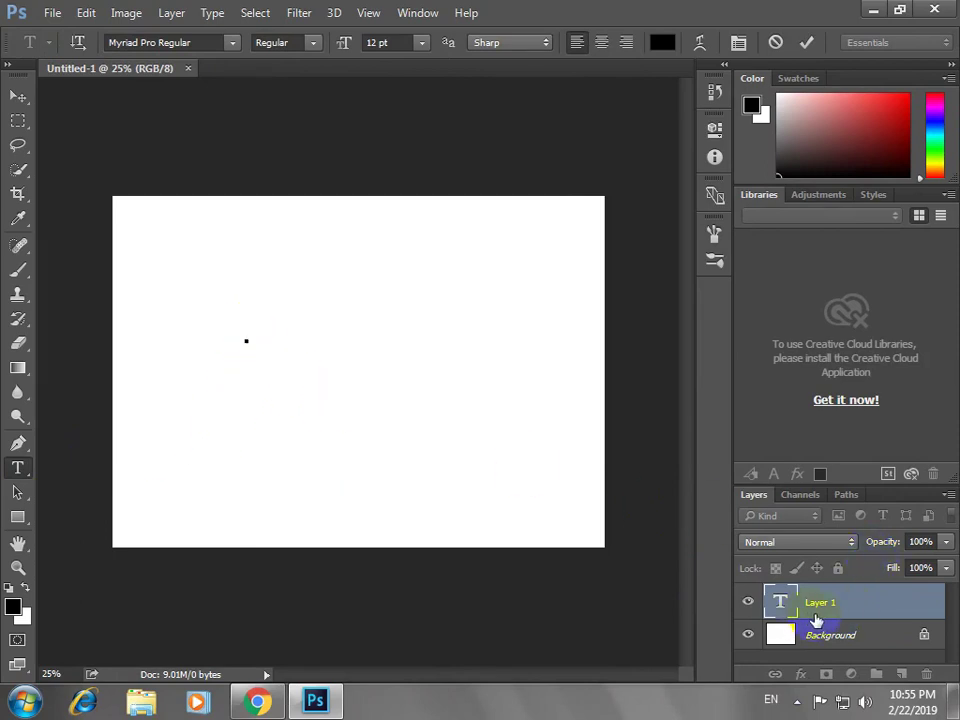
pyautogui.moveTo(815, 620); pyautogui.dragTo(468, 203)
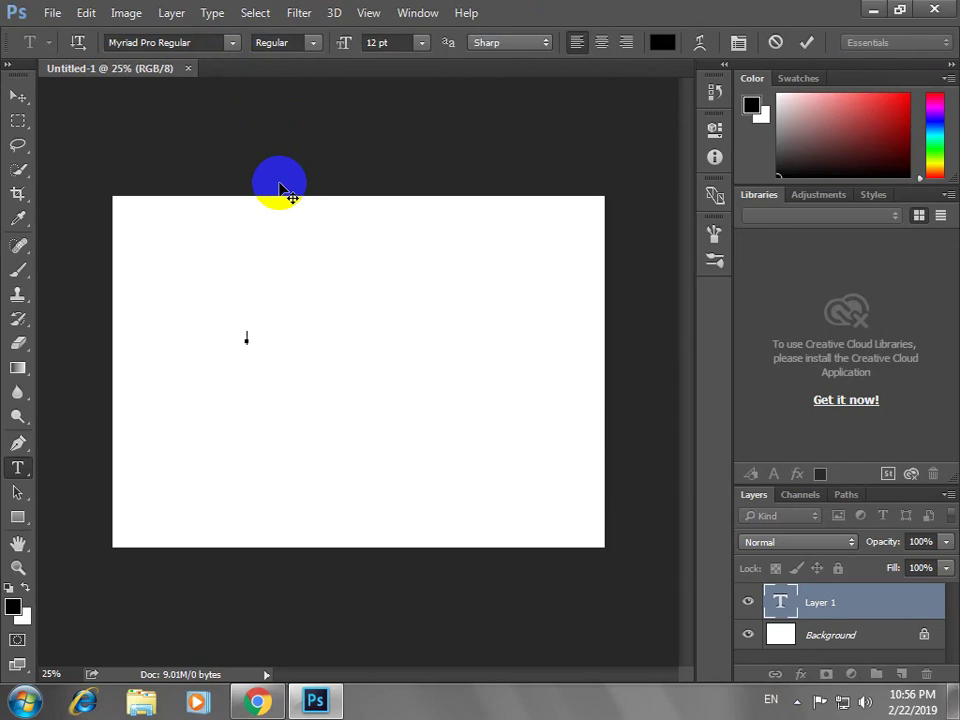
# Type PHOTOSHOP and free-transform it much larger and wider across the canvas middle
pyautogui.write('PH')
pyautogui.write('OTOSHOP')
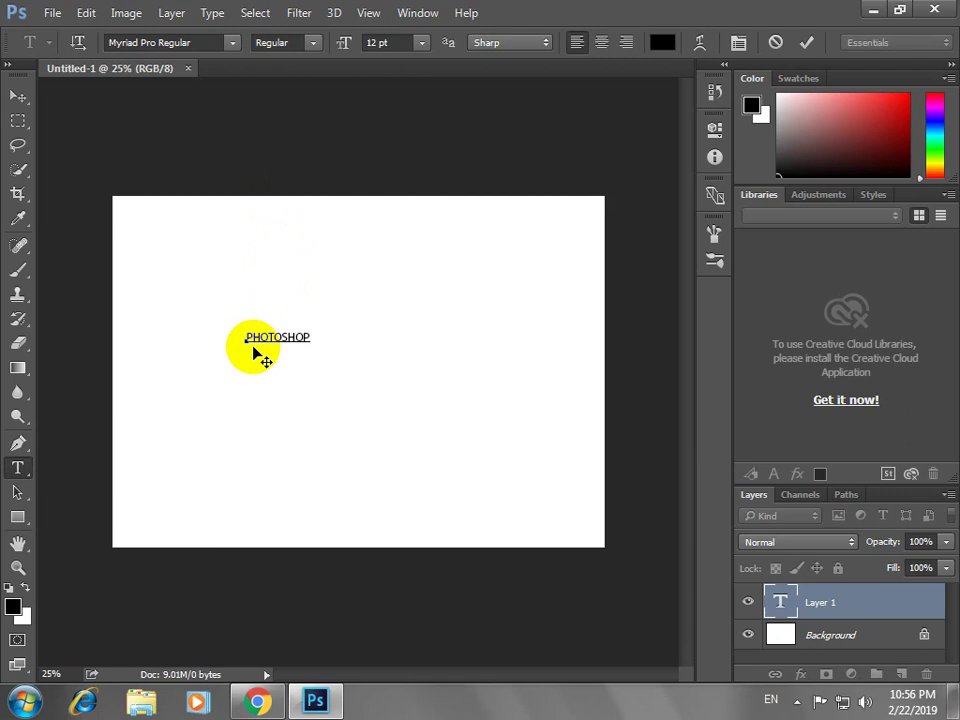
pyautogui.hotkey('ctrl', 'a')
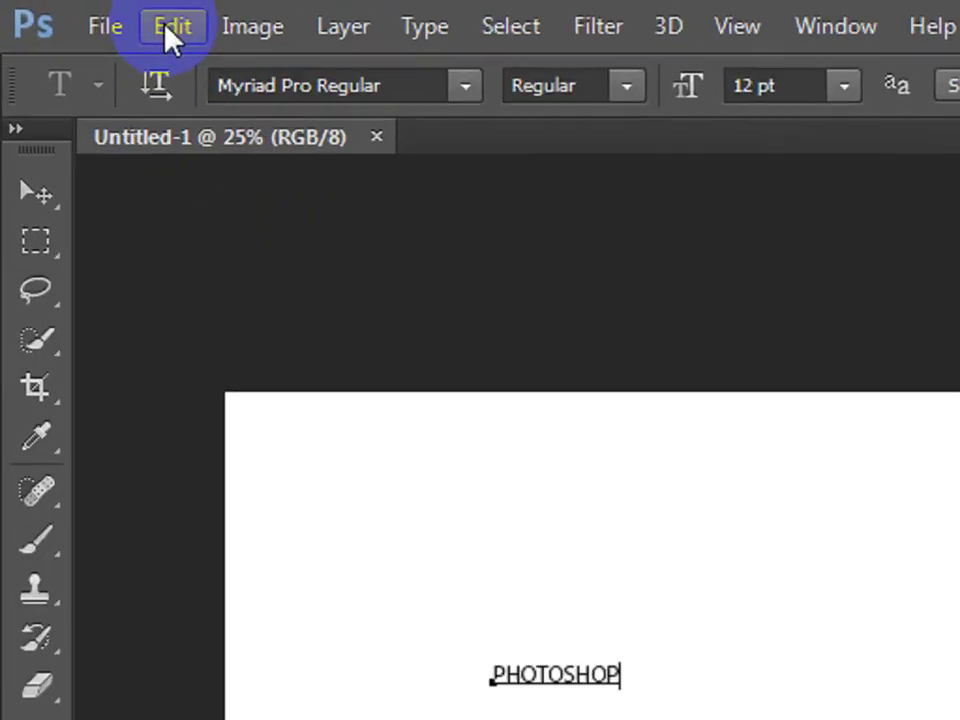
pyautogui.click(85, 18)
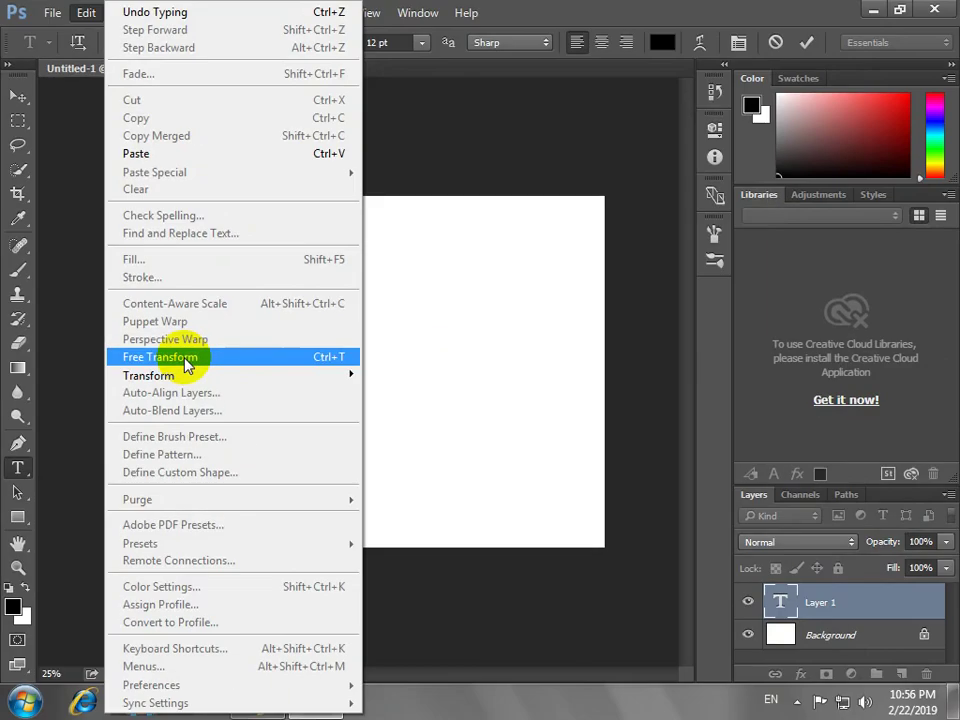
pyautogui.click(370, 545)
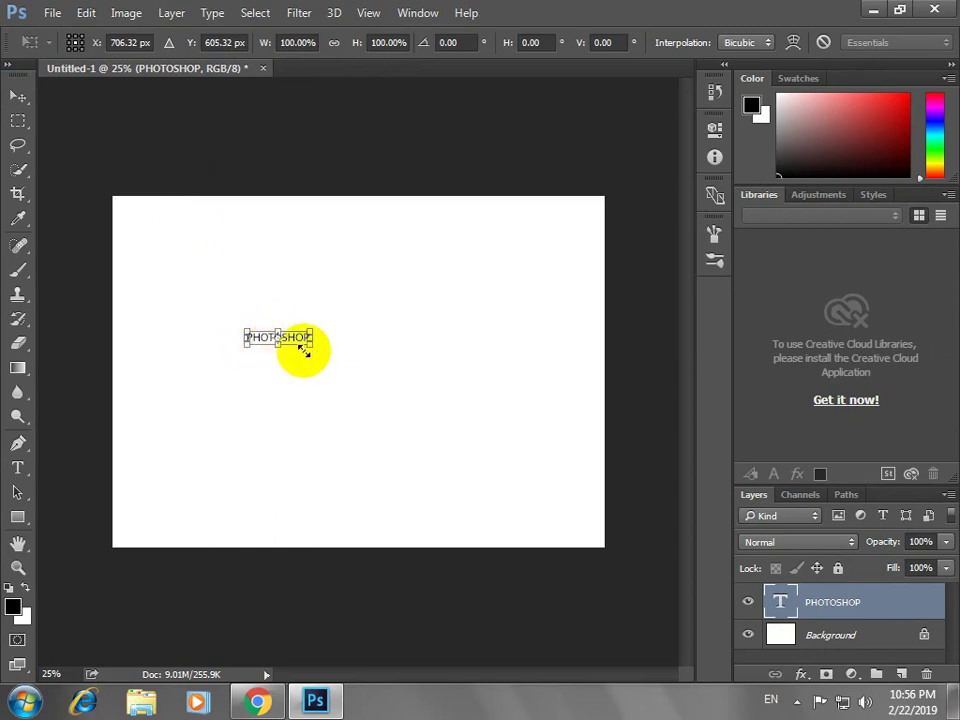
pyautogui.moveTo(311, 331); pyautogui.dragTo(534, 243)
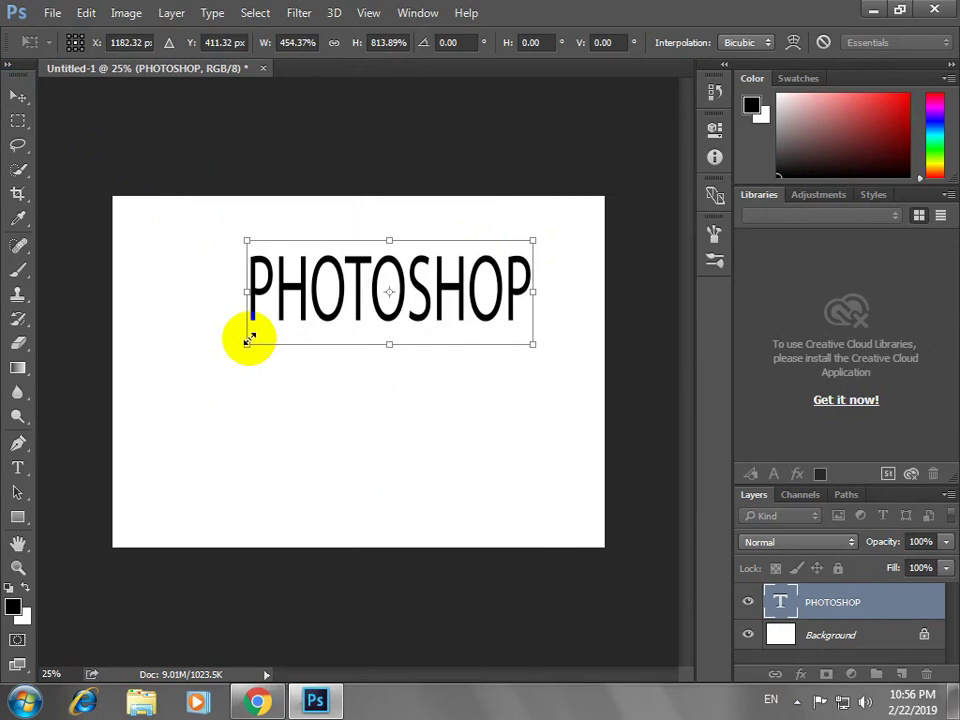
pyautogui.moveTo(248, 340); pyautogui.dragTo(167, 477)
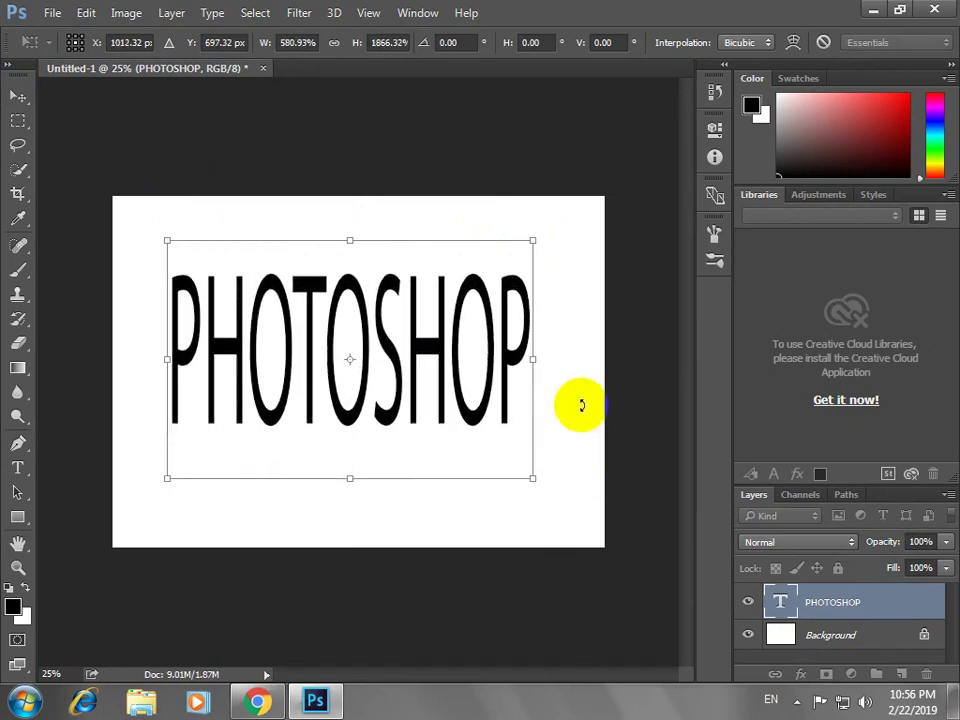
pyautogui.moveTo(541, 355); pyautogui.dragTo(584, 358)
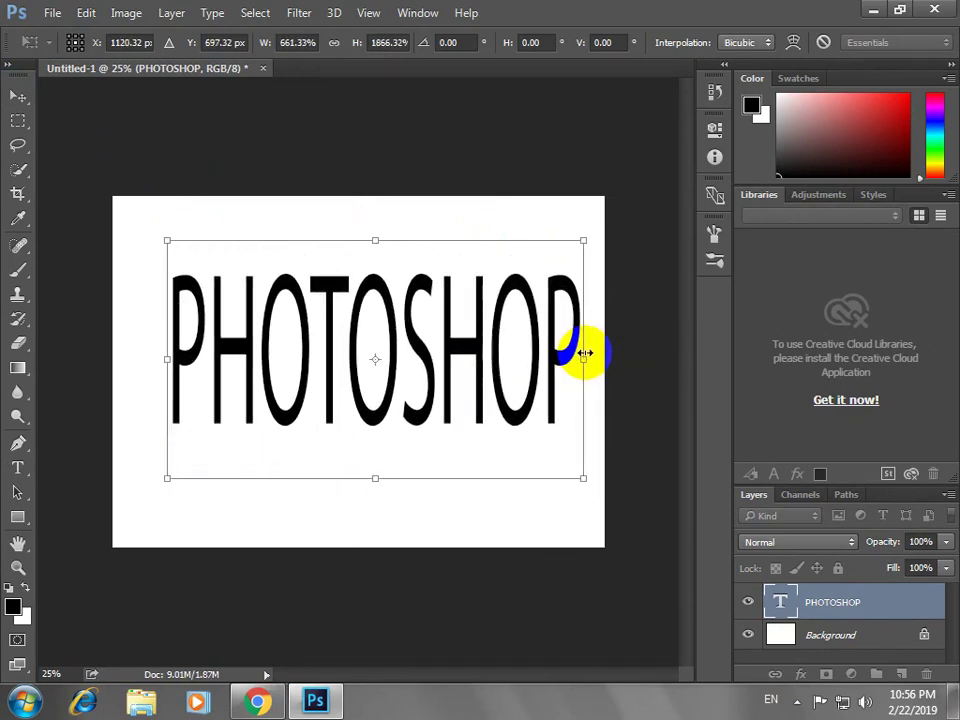
pyautogui.moveTo(166, 359); pyautogui.dragTo(142, 360)
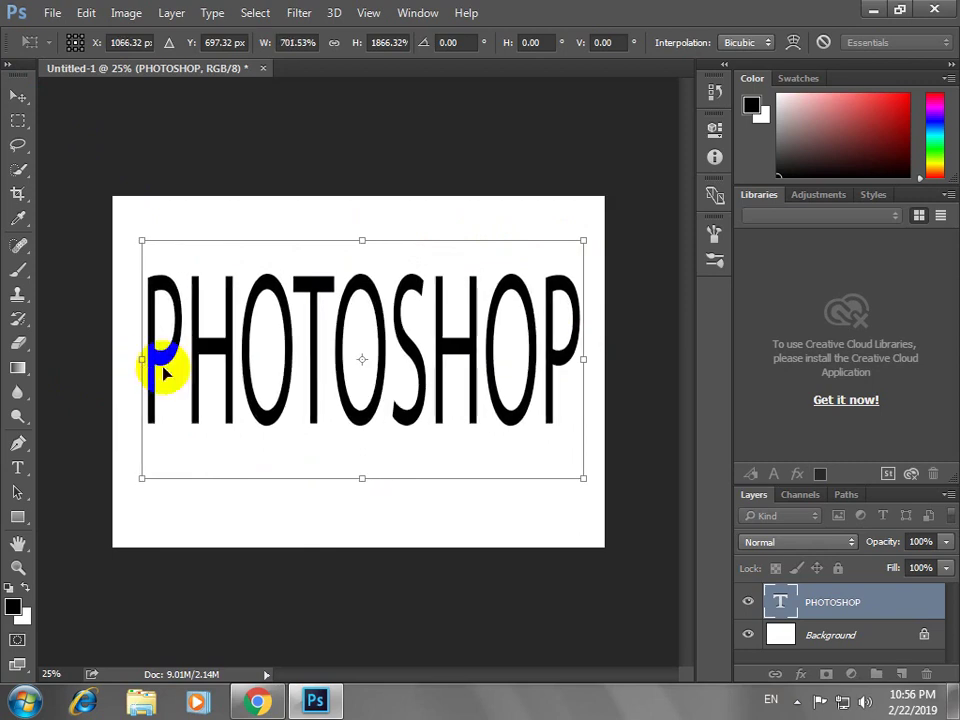
pyautogui.moveTo(358, 244); pyautogui.dragTo(361, 314)
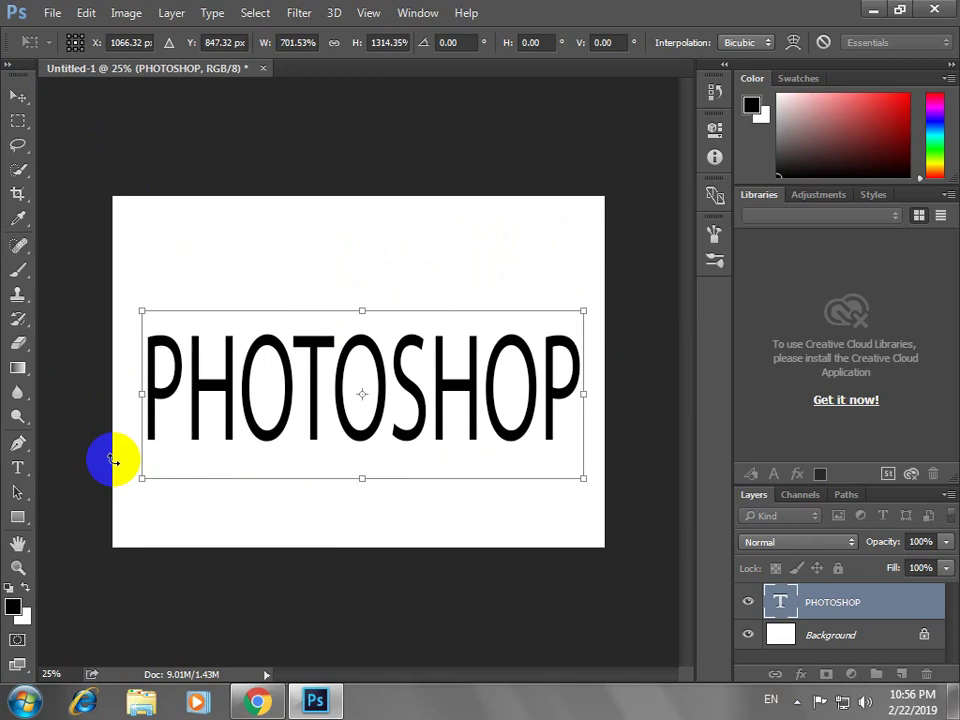
pyautogui.press('Return')
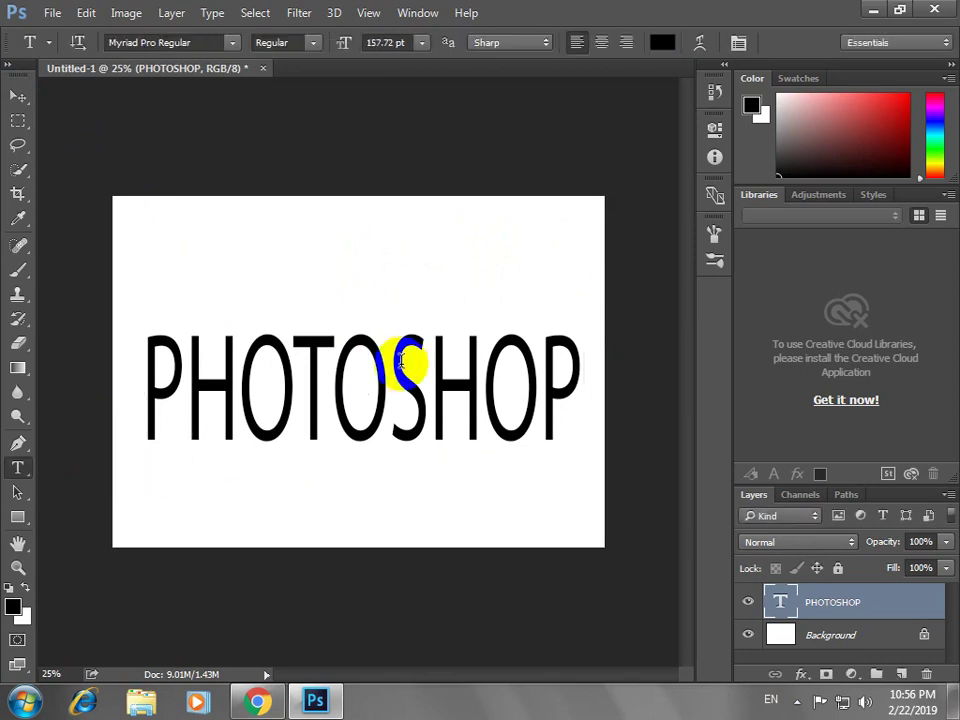
# Select the PHOTOSHOP letters and preview fonts such as Myriad Pro Italic
pyautogui.click(247, 378)
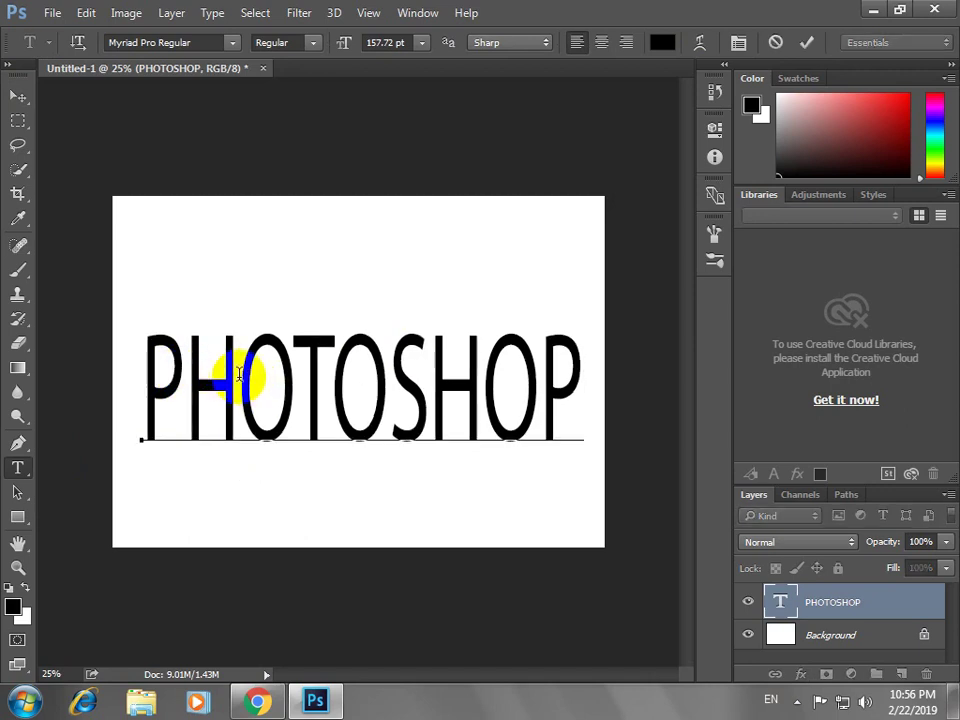
pyautogui.click(439, 411)
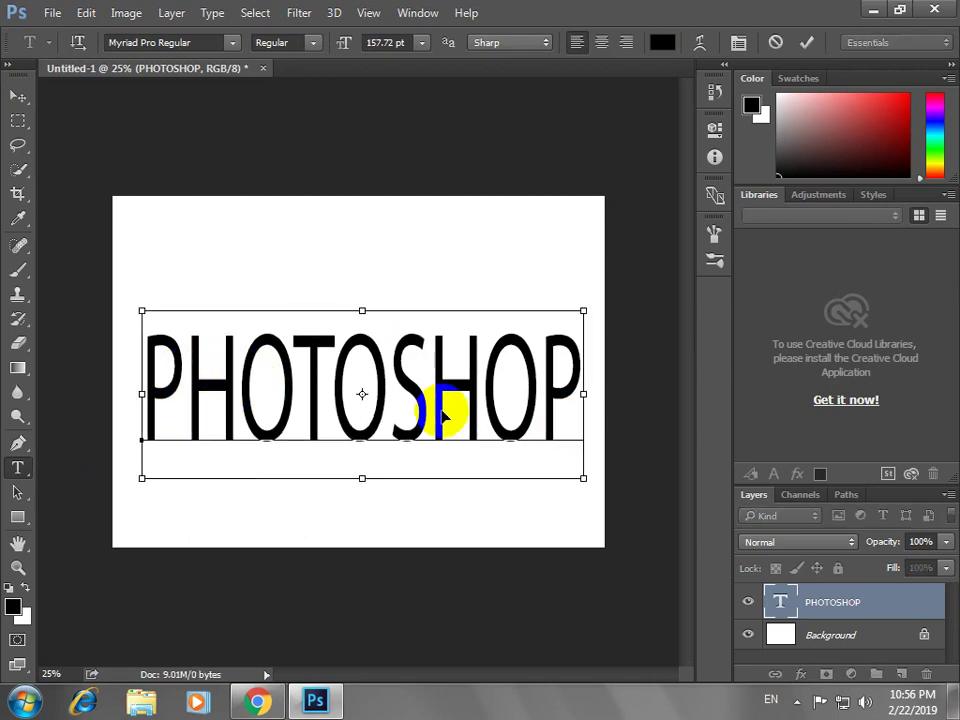
pyautogui.doubleClick(441, 413)
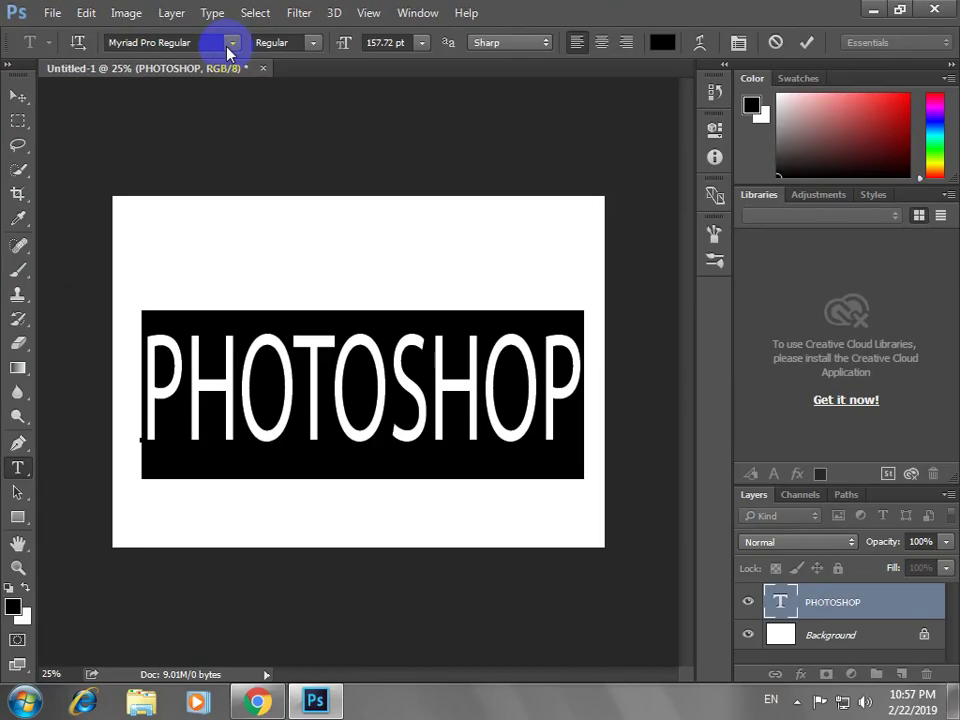
pyautogui.click(231, 43)
pyautogui.click(208, 40)
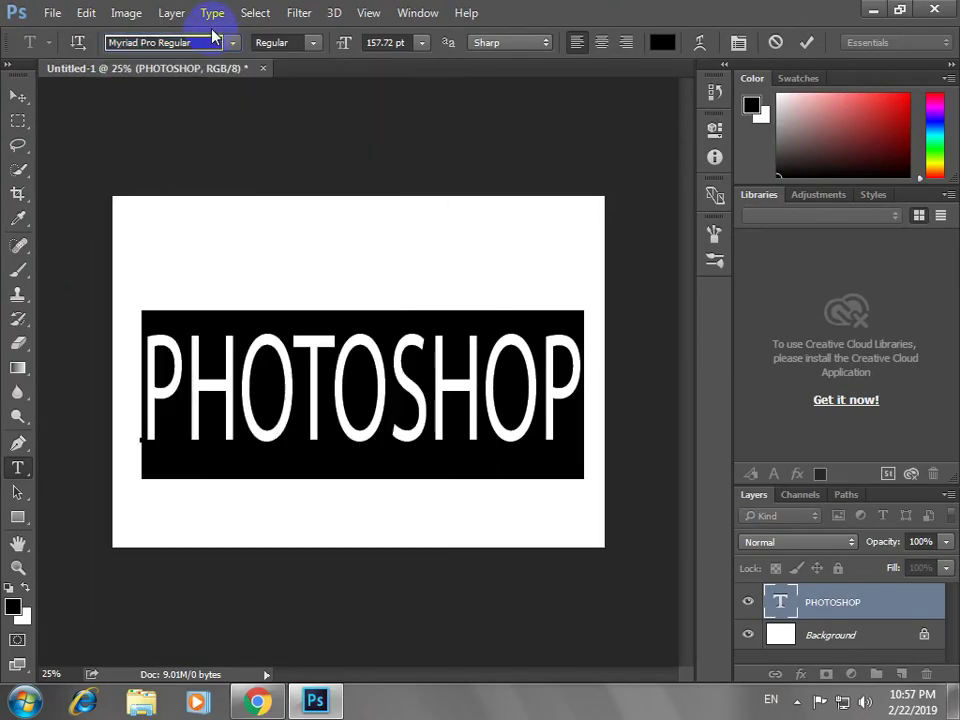
pyautogui.press('Return')
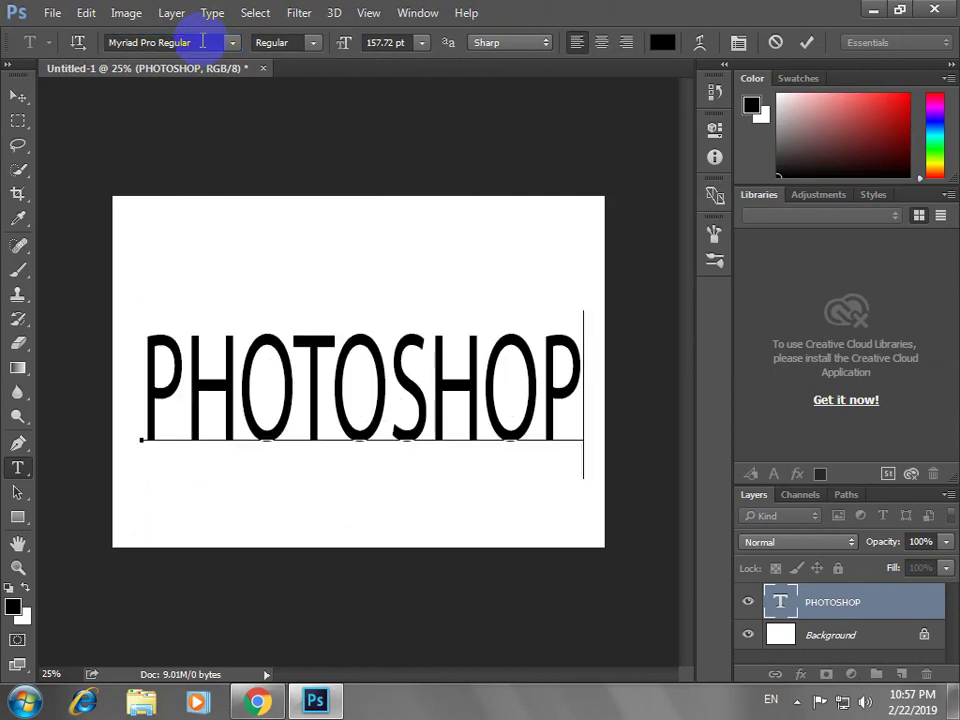
pyautogui.hotkey('ctrl', 'a')
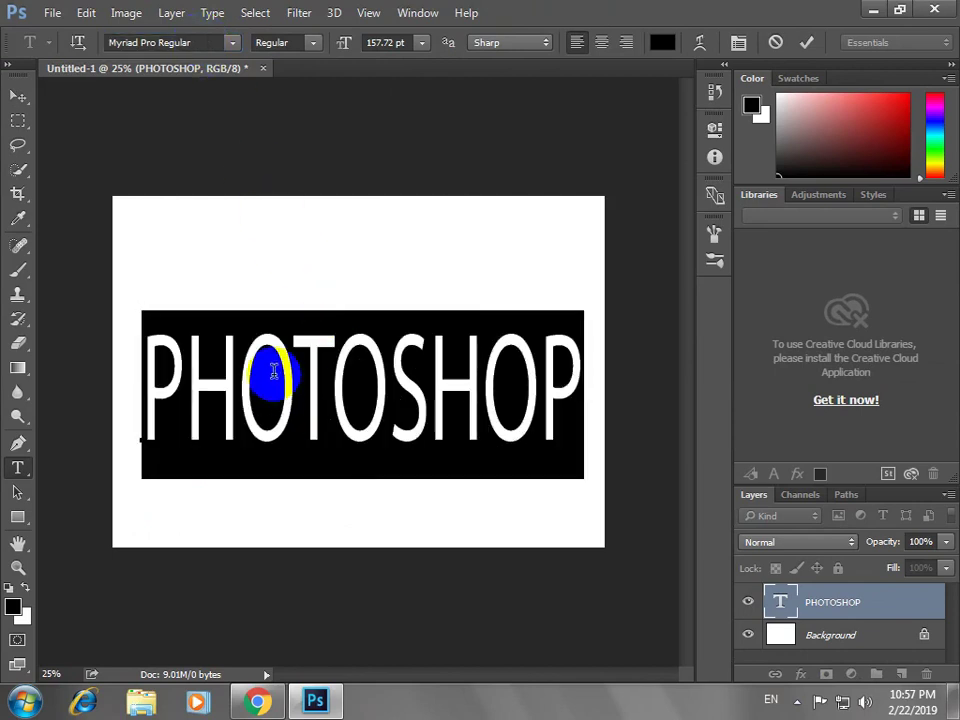
pyautogui.click(148, 42)
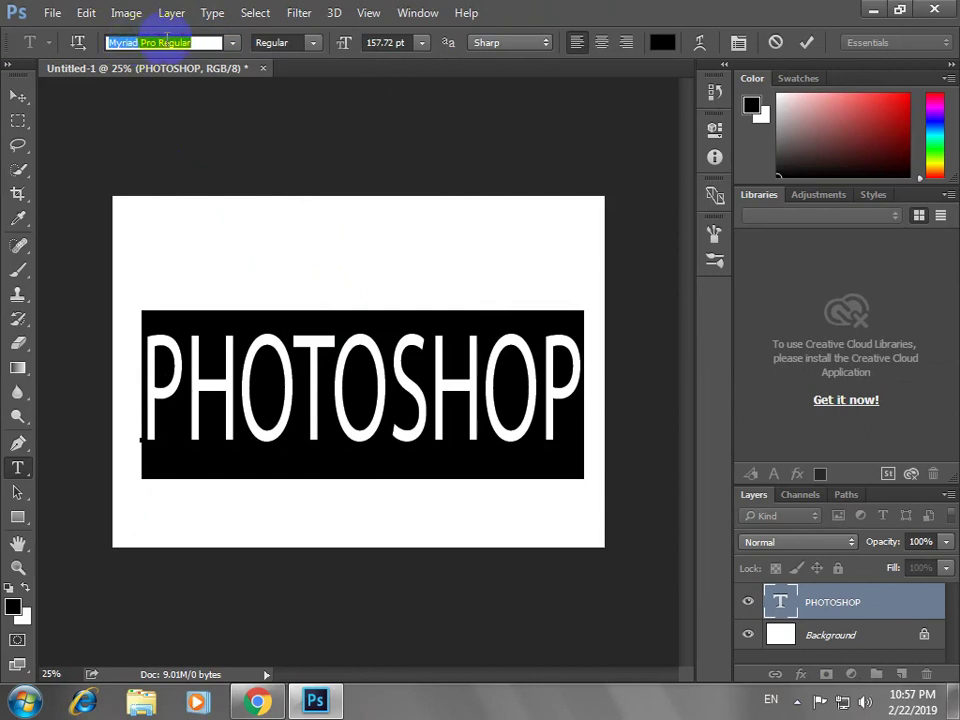
pyautogui.press('Down')
pyautogui.press('Down')
pyautogui.press('Down')
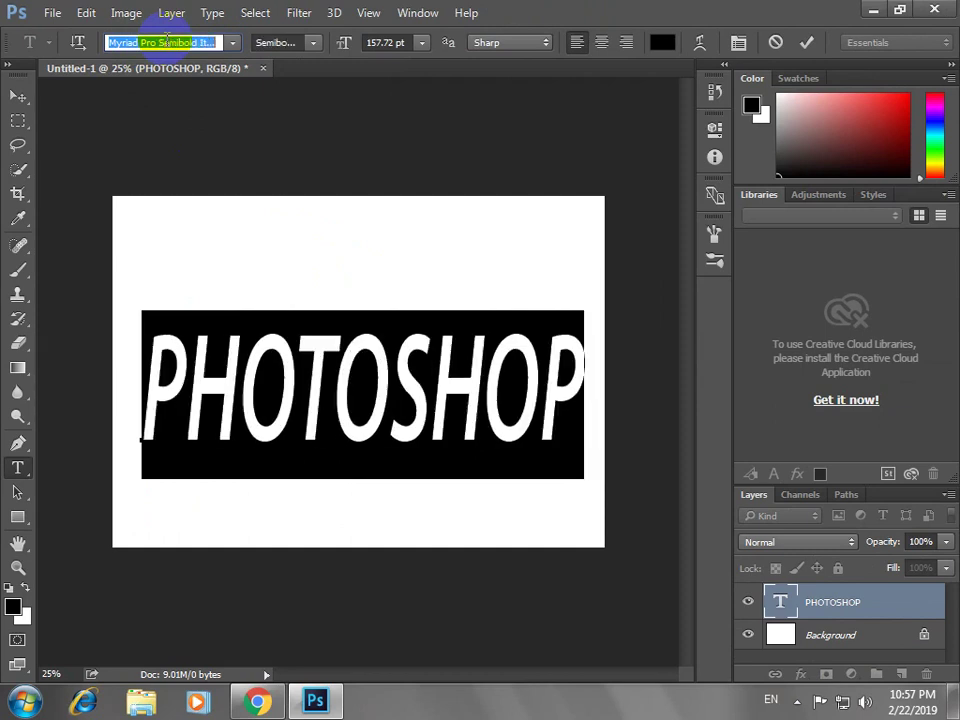
pyautogui.press('Down')
pyautogui.press('Down')
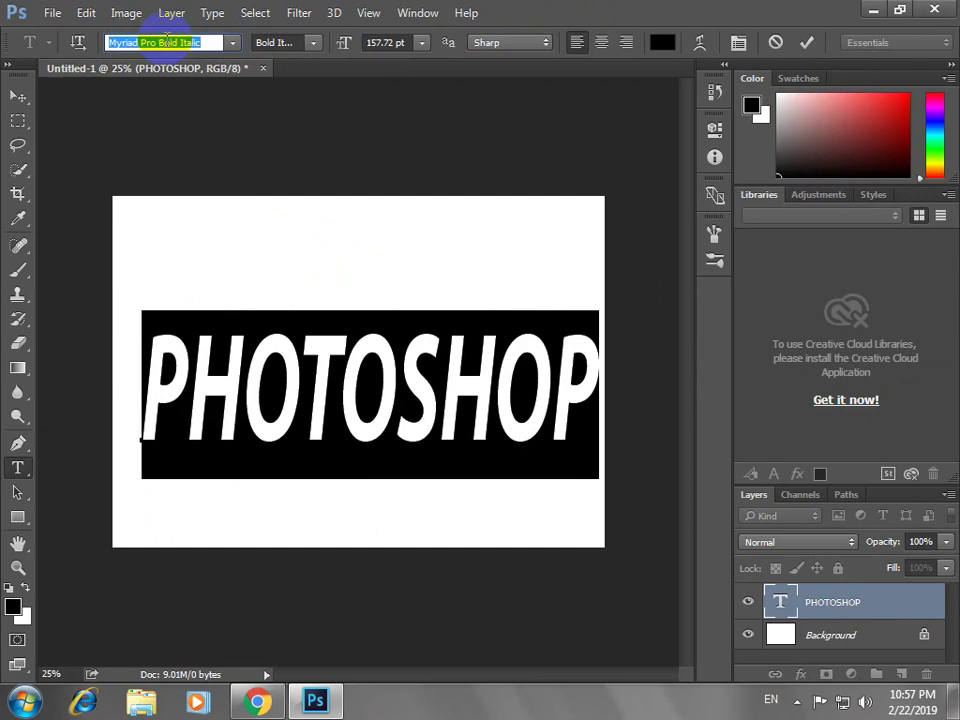
pyautogui.press('Down')
pyautogui.press('Down')
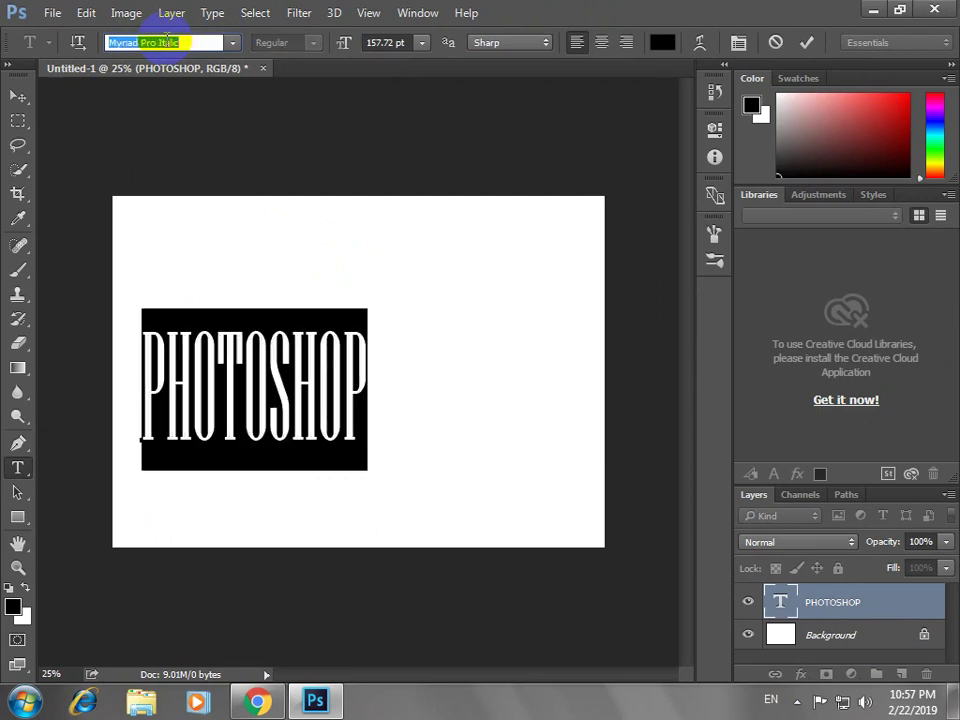
# Preview more fonts, then cancel and restore the full PHOTOSHOP text in Myriad Pro Regular
pyautogui.write('A')
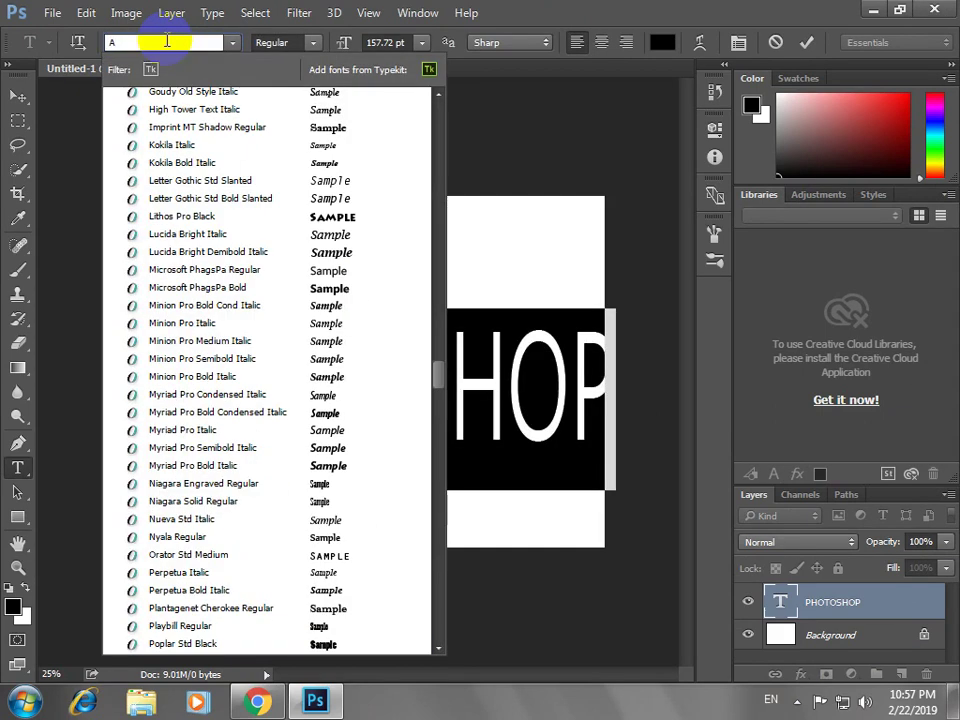
pyautogui.press('Down')
pyautogui.press('Down')
pyautogui.press('Down')
pyautogui.press('Down')
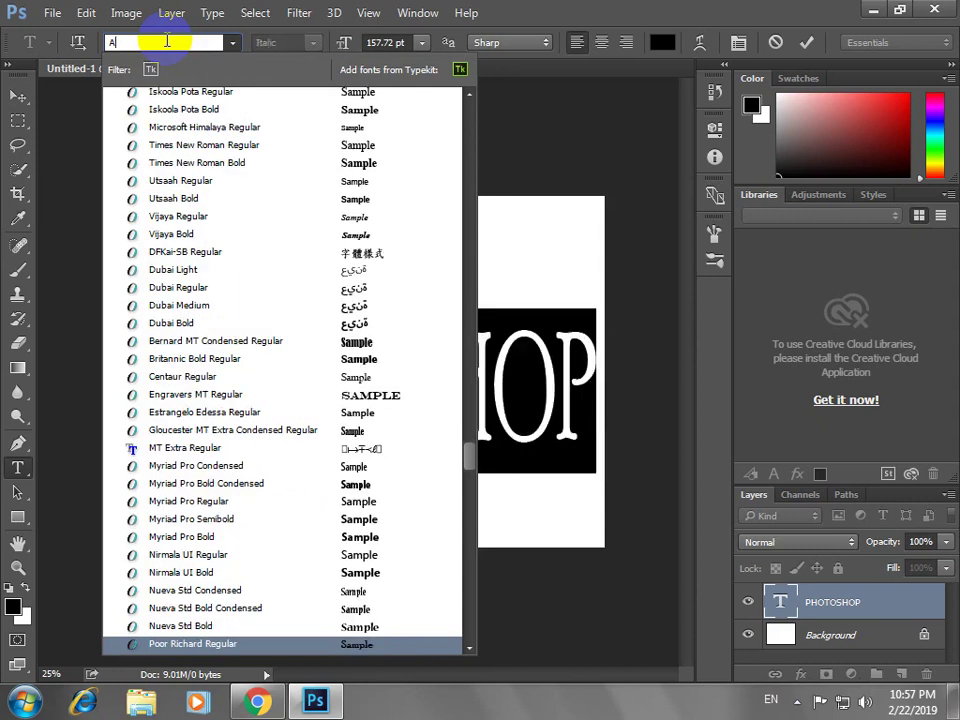
pyautogui.press('Down')
pyautogui.press('Down')
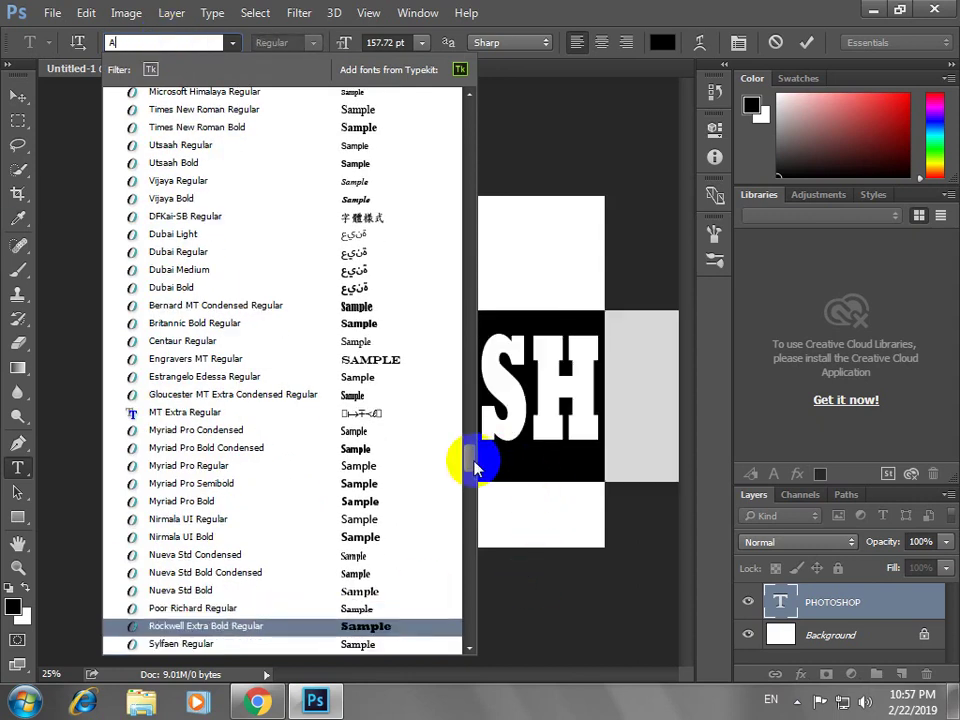
pyautogui.press('Escape')
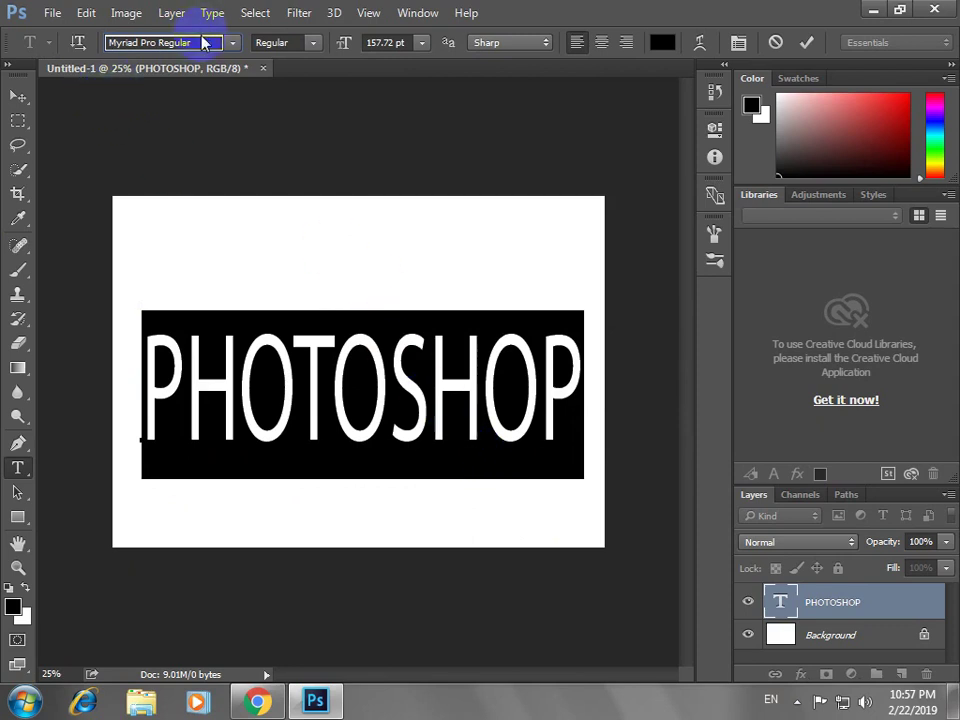
pyautogui.write('A')
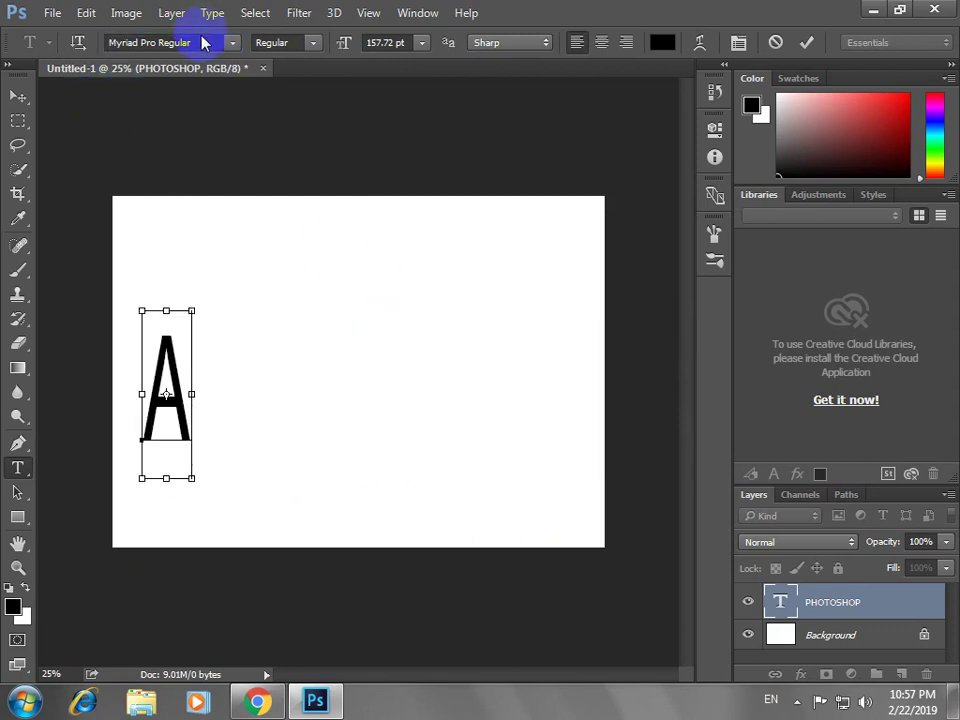
pyautogui.hotkey('ctrl', 'z')
# Apply Arial Black from the top of the font family list
pyautogui.click(233, 42)
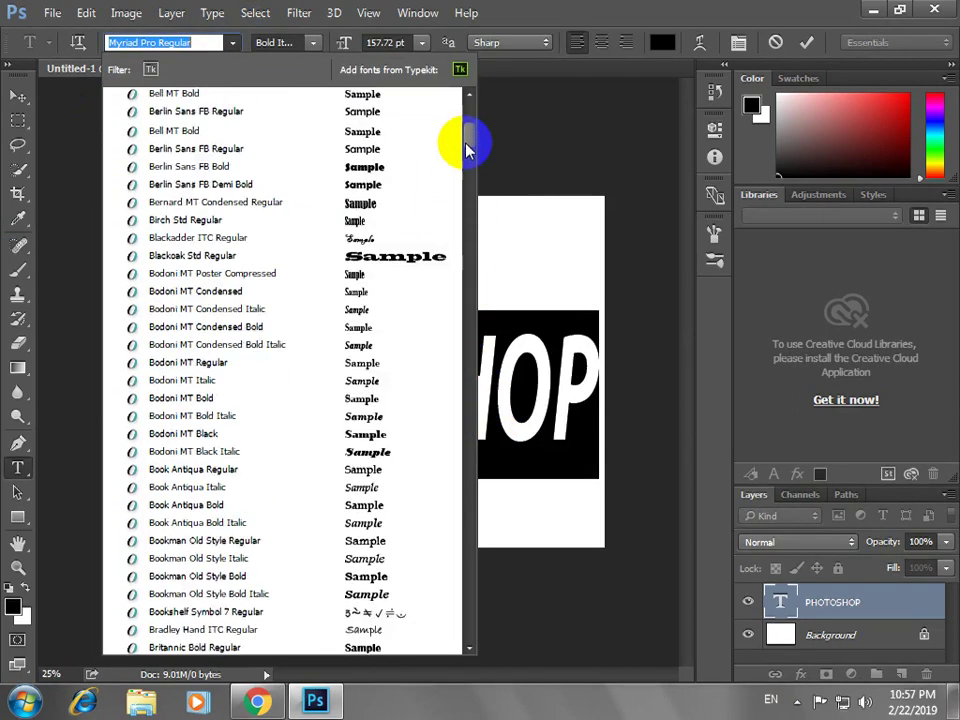
pyautogui.moveTo(470, 378); pyautogui.dragTo(468, 90)
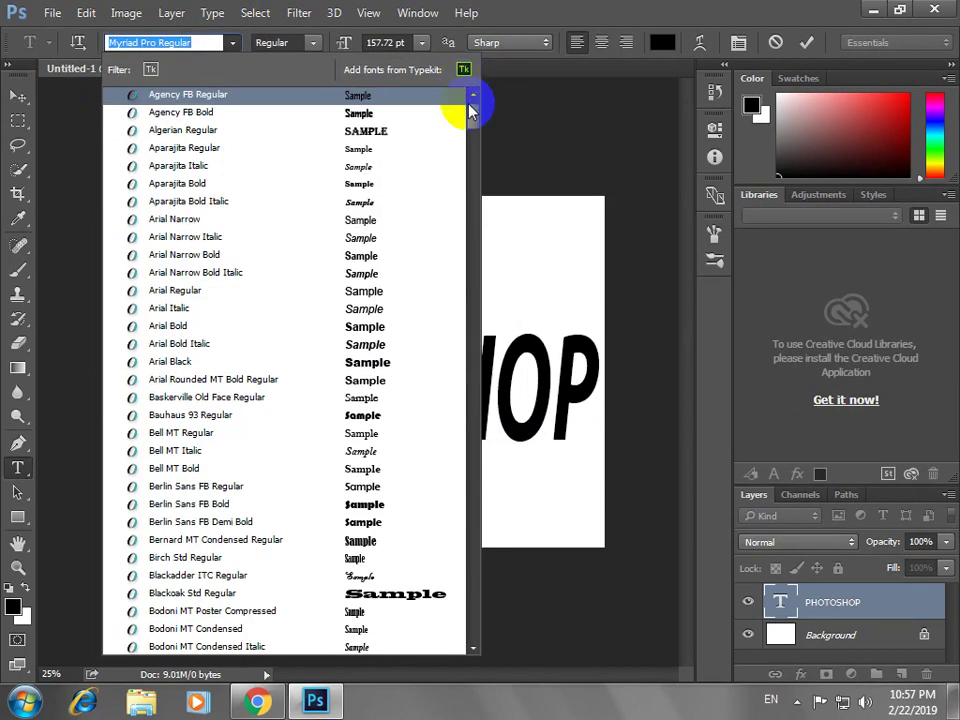
pyautogui.click(304, 363)
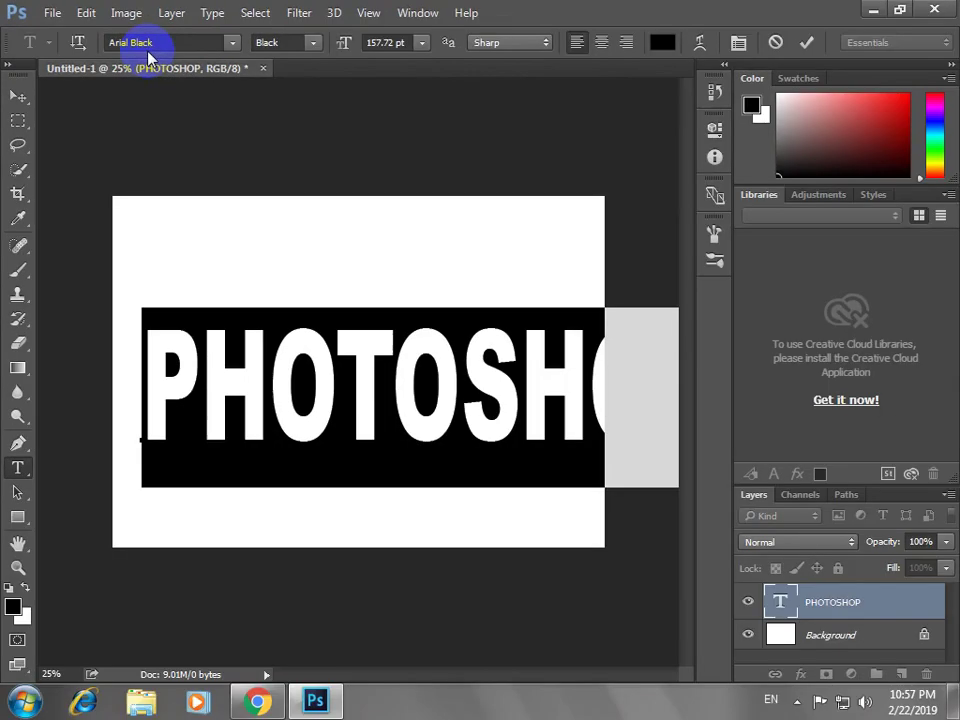
pyautogui.click(193, 407)
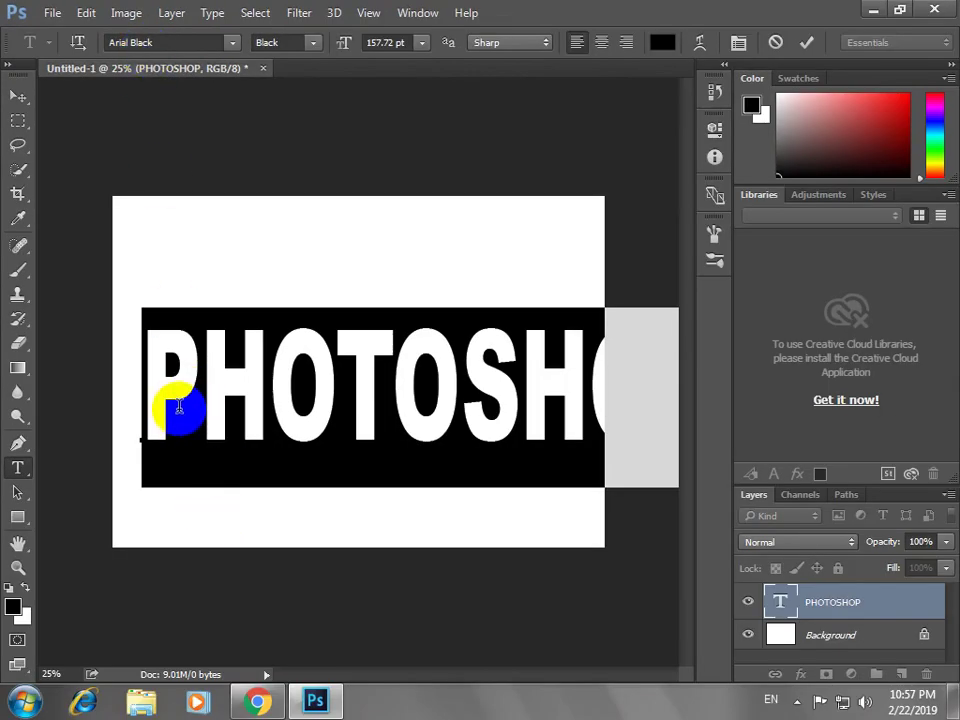
# Centre the Arial Black PHOTOSHOP text and stretch it taller to nearly full canvas width
pyautogui.moveTo(179, 410); pyautogui.dragTo(237, 398)
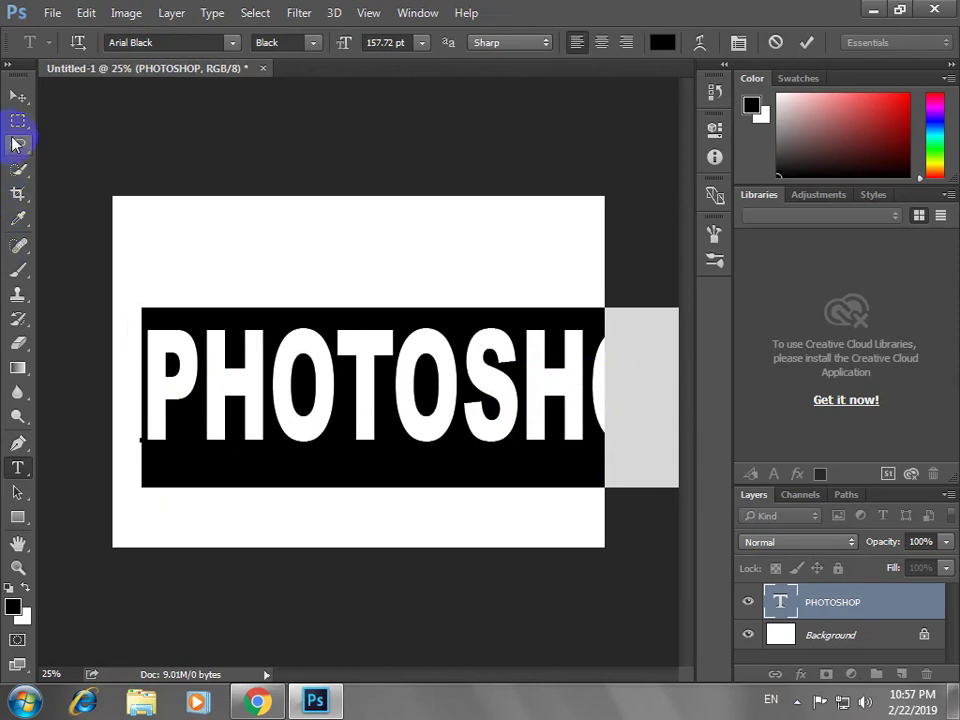
pyautogui.click(24, 102)
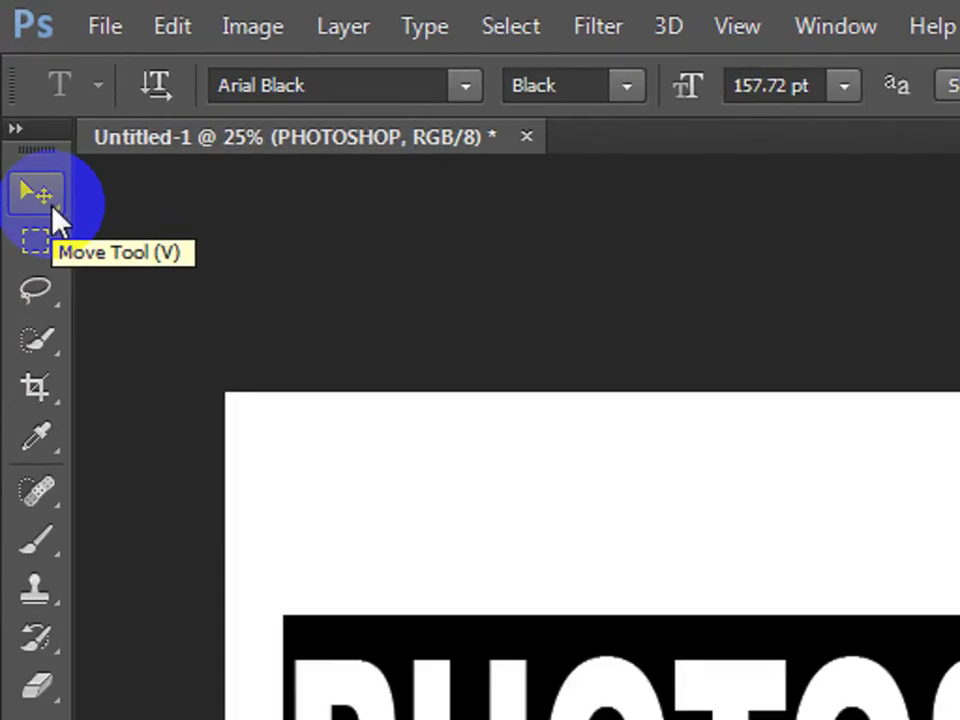
pyautogui.click(52, 207)
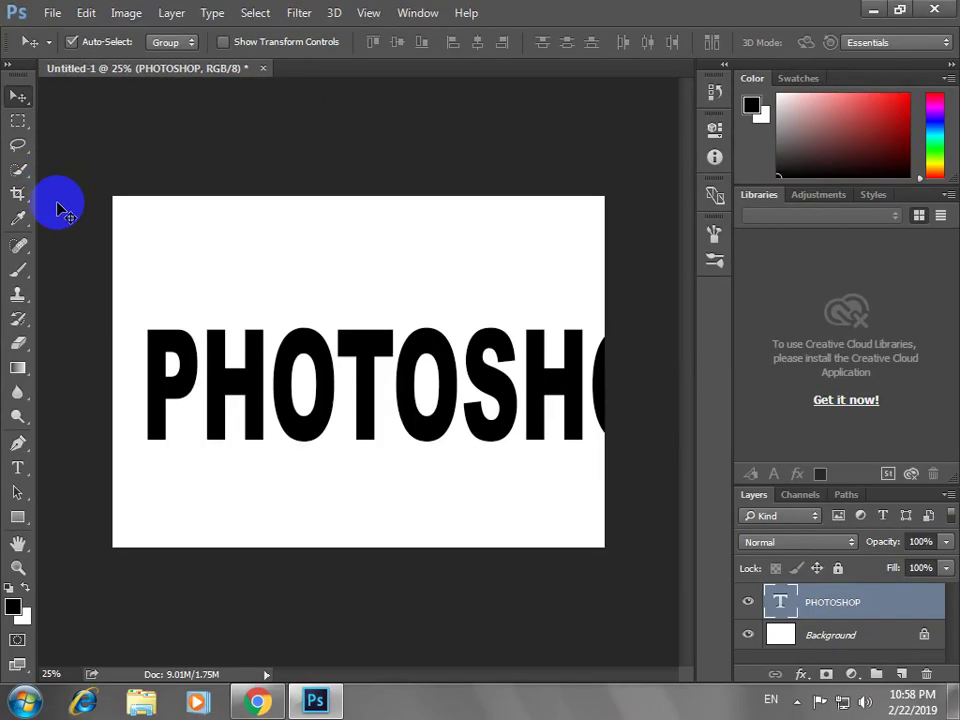
pyautogui.hotkey('ctrl', 't')
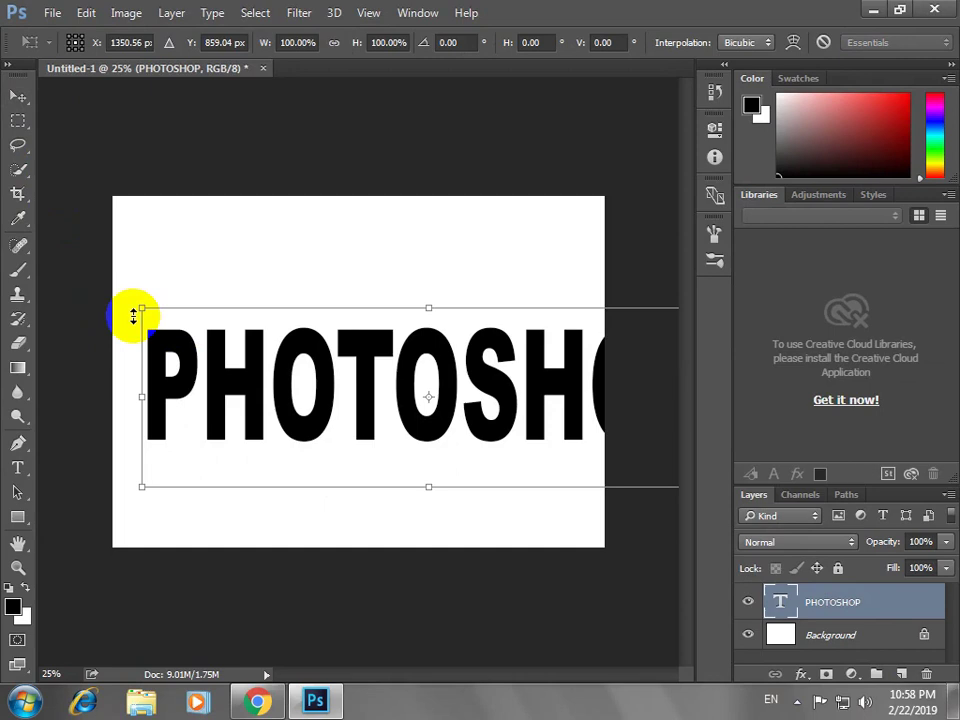
pyautogui.moveTo(141, 311)
pyautogui.mouseDown()
pyautogui.moveTo(258, 316)
pyautogui.moveTo(231, 317)
pyautogui.mouseUp()
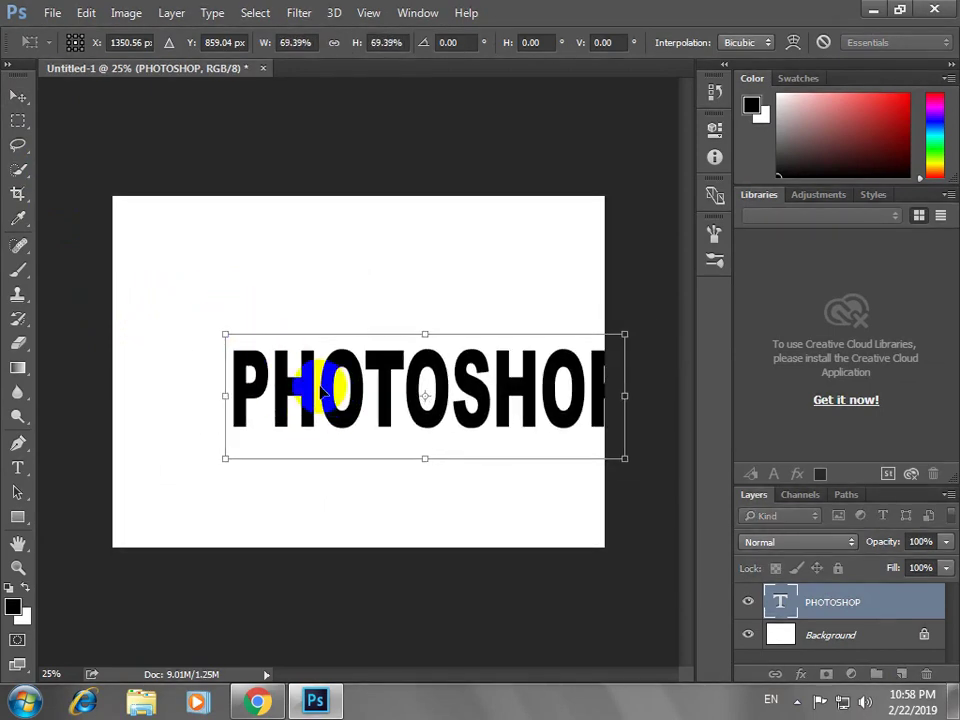
pyautogui.moveTo(317, 388); pyautogui.dragTo(262, 352)
pyautogui.moveTo(550, 357); pyautogui.dragTo(589, 357)
pyautogui.moveTo(158, 360); pyautogui.dragTo(129, 366)
pyautogui.moveTo(361, 420); pyautogui.dragTo(361, 458)
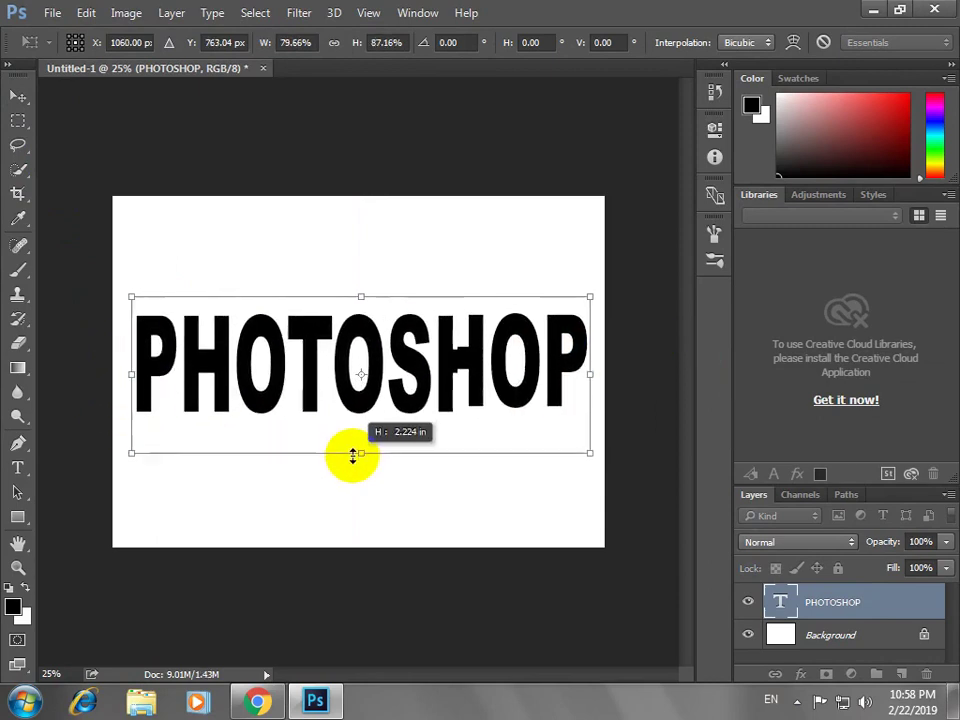
pyautogui.moveTo(590, 297); pyautogui.dragTo(591, 284)
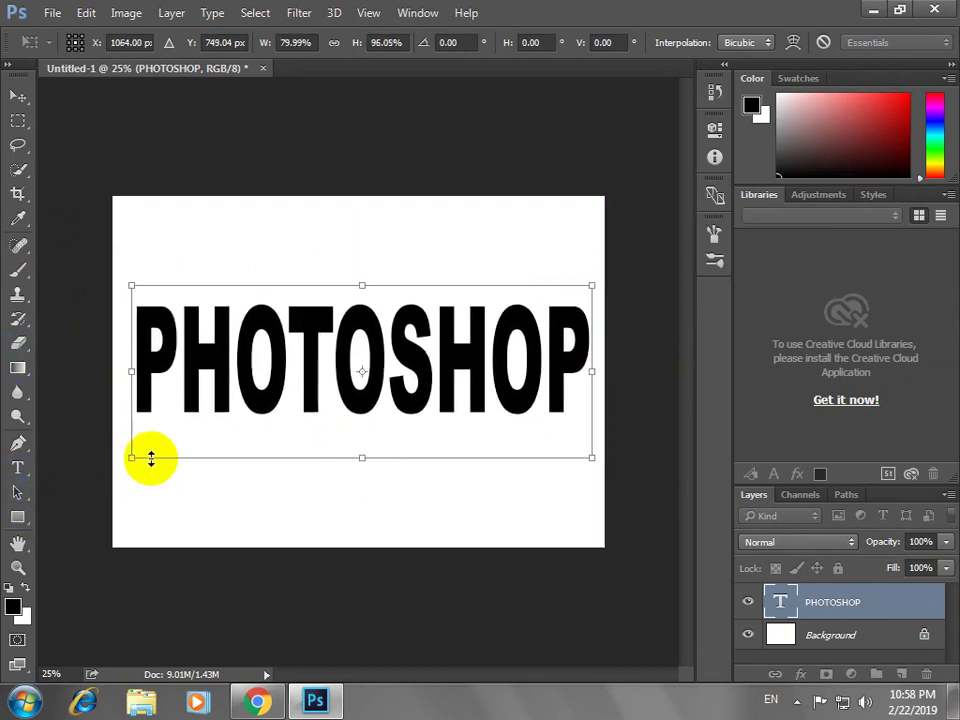
pyautogui.moveTo(130, 456); pyautogui.dragTo(121, 471)
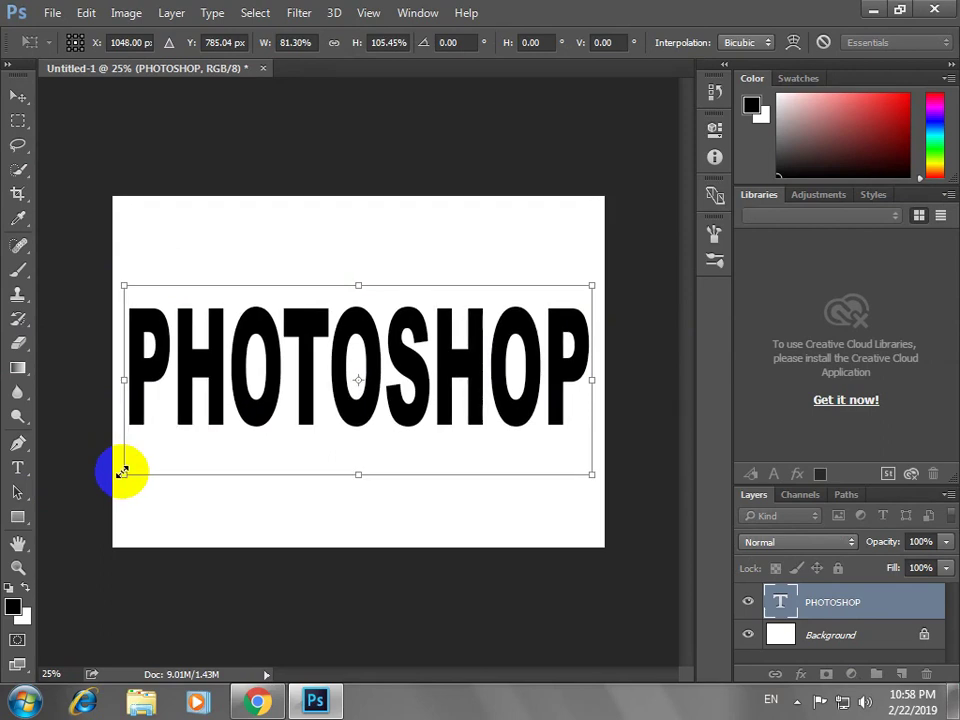
pyautogui.press('Return')
# Select all the PHOTOSHOP text, colour it violet-blue #500bff, and commit
pyautogui.click(14, 470)
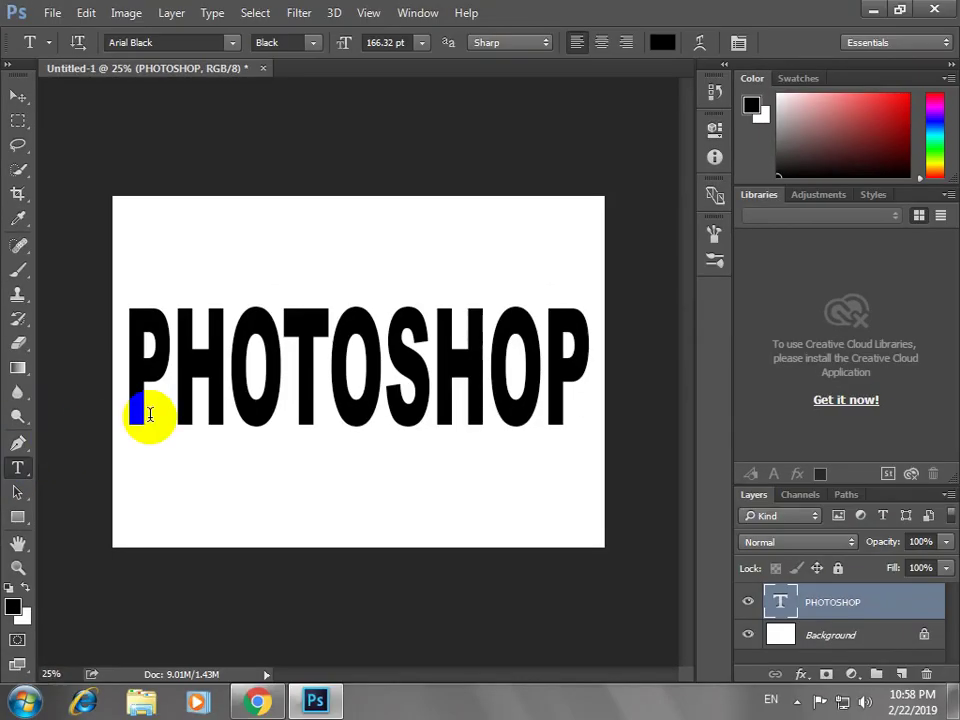
pyautogui.click(214, 381)
pyautogui.doubleClick(213, 381)
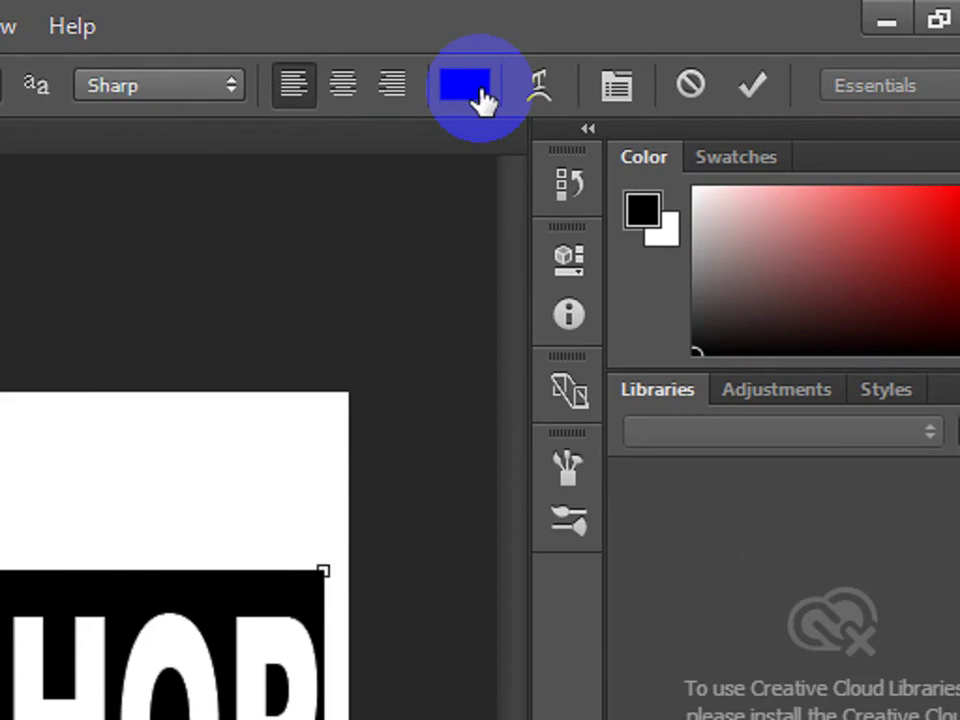
pyautogui.click(479, 90)
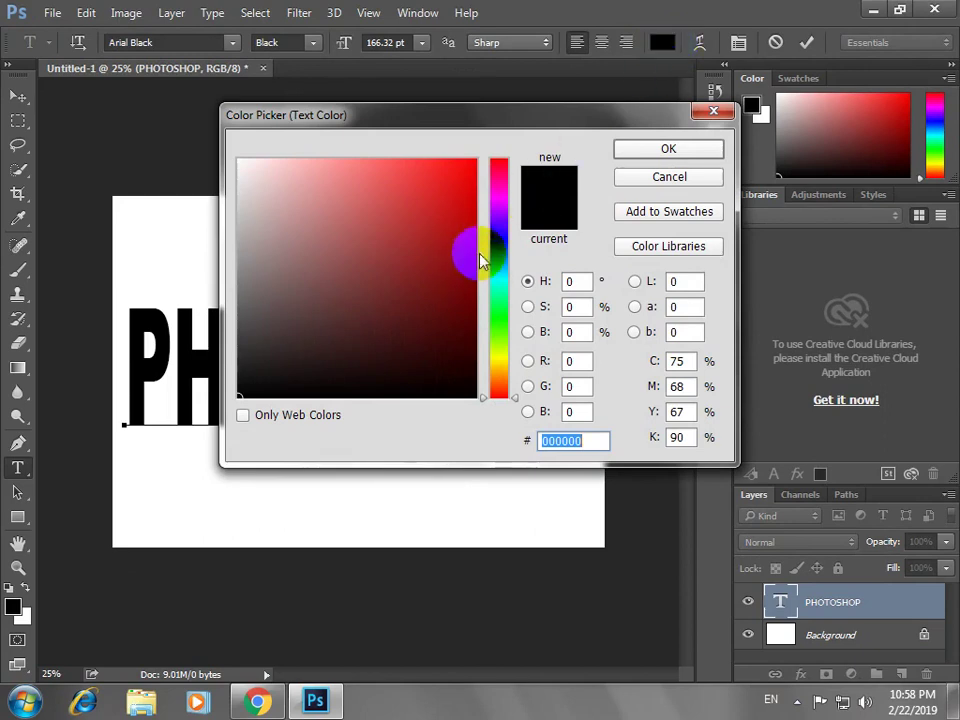
pyautogui.click(495, 228)
pyautogui.click(466, 160)
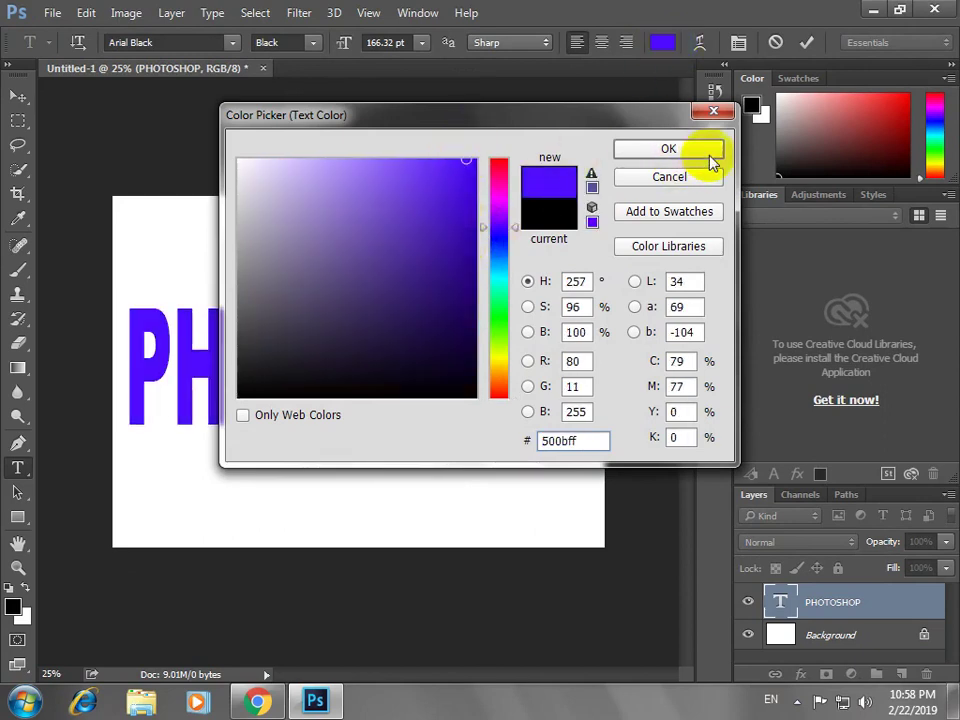
pyautogui.click(686, 150)
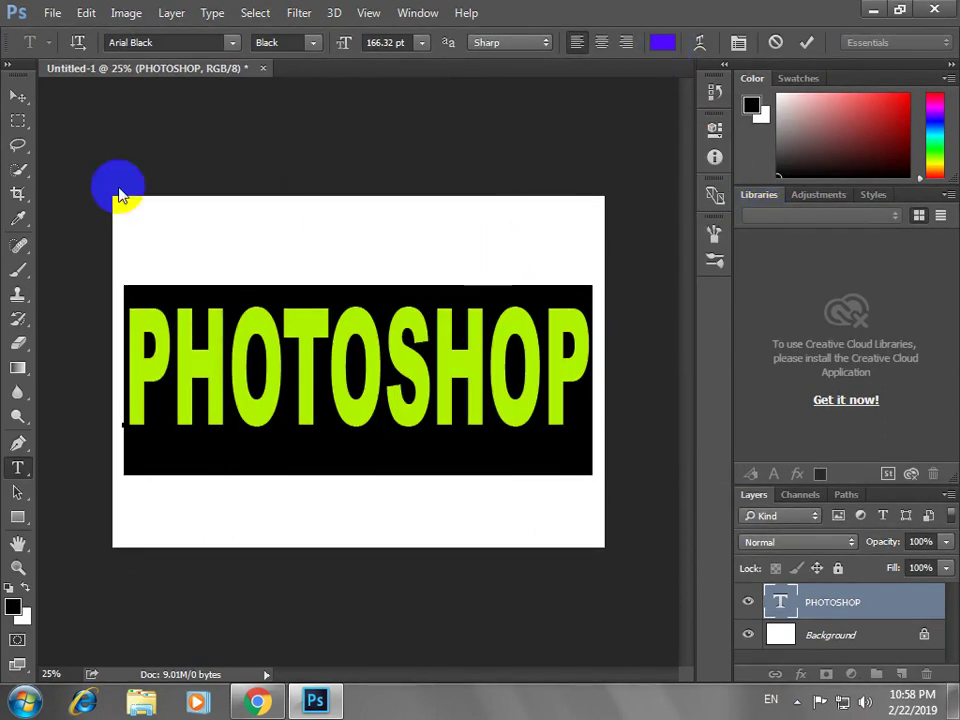
pyautogui.click(17, 96)
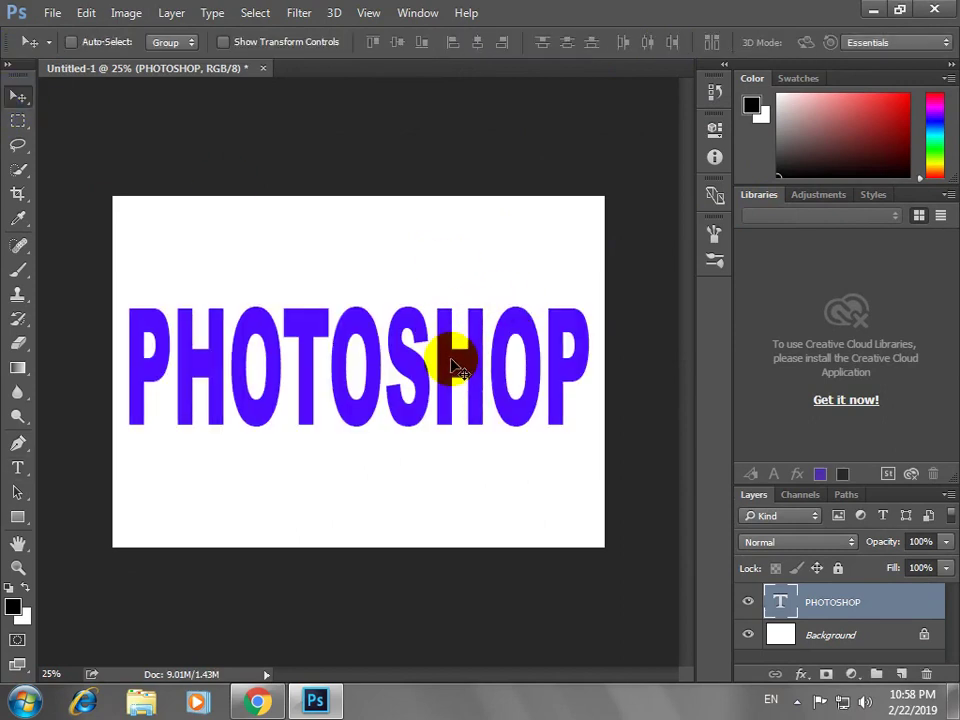
# Duplicate the PHOTOSHOP text layer with Ctrl+J, then undo the duplicate
pyautogui.press('ctrl')
pyautogui.hotkey('ctrl', 'j')
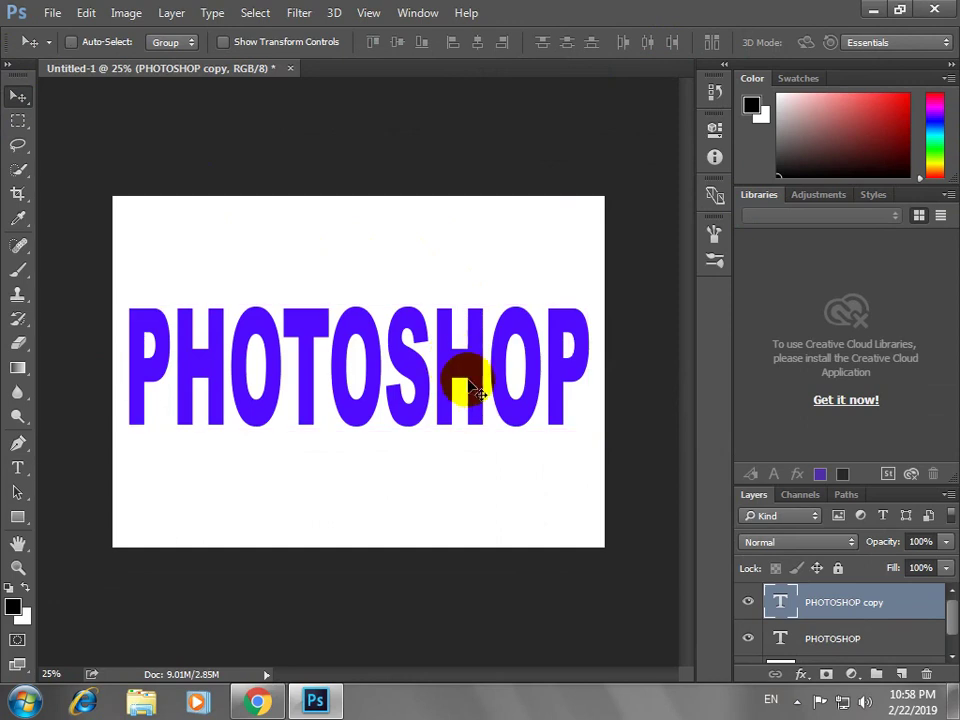
pyautogui.press('ctrl')
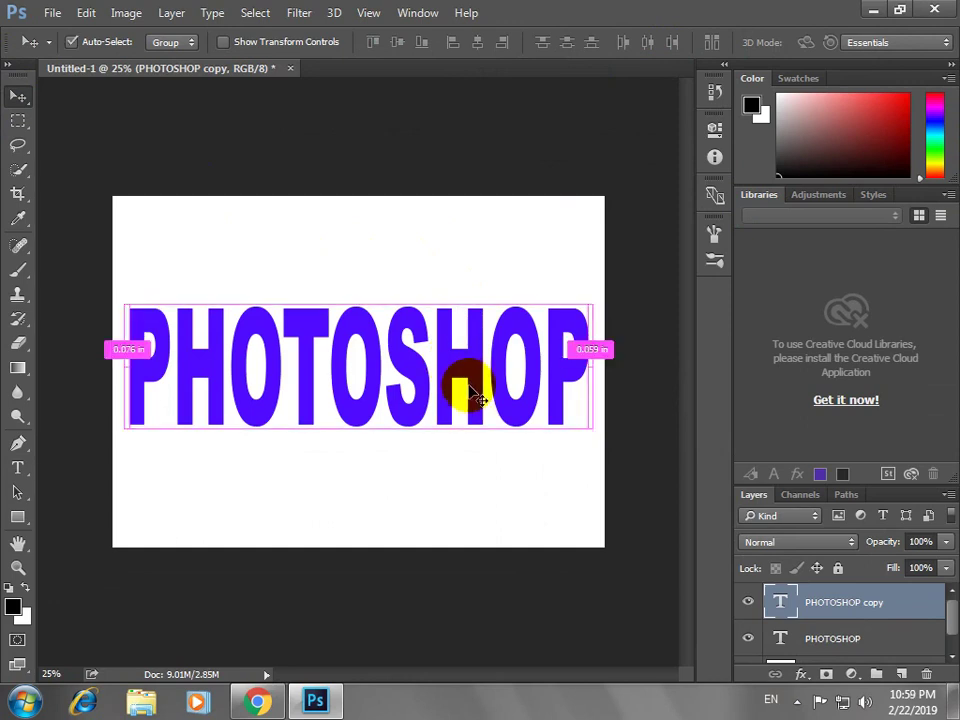
pyautogui.hotkey('ctrl', 'z')
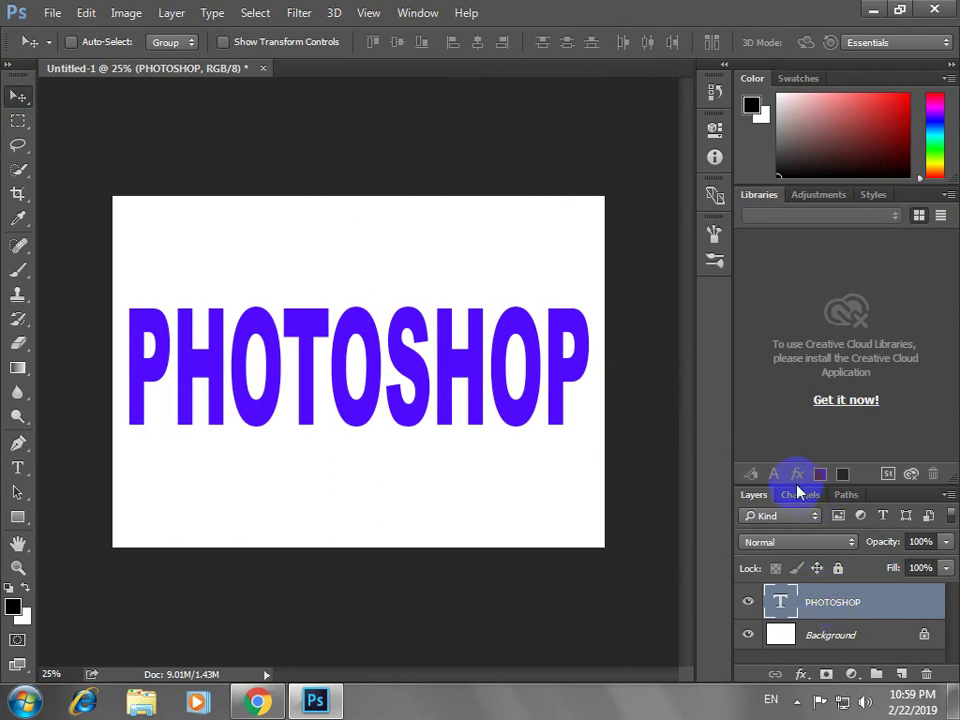
# Raise the divider between the Libraries and Layers panels to enlarge the Layers panel
pyautogui.moveTo(799, 482); pyautogui.dragTo(815, 364)
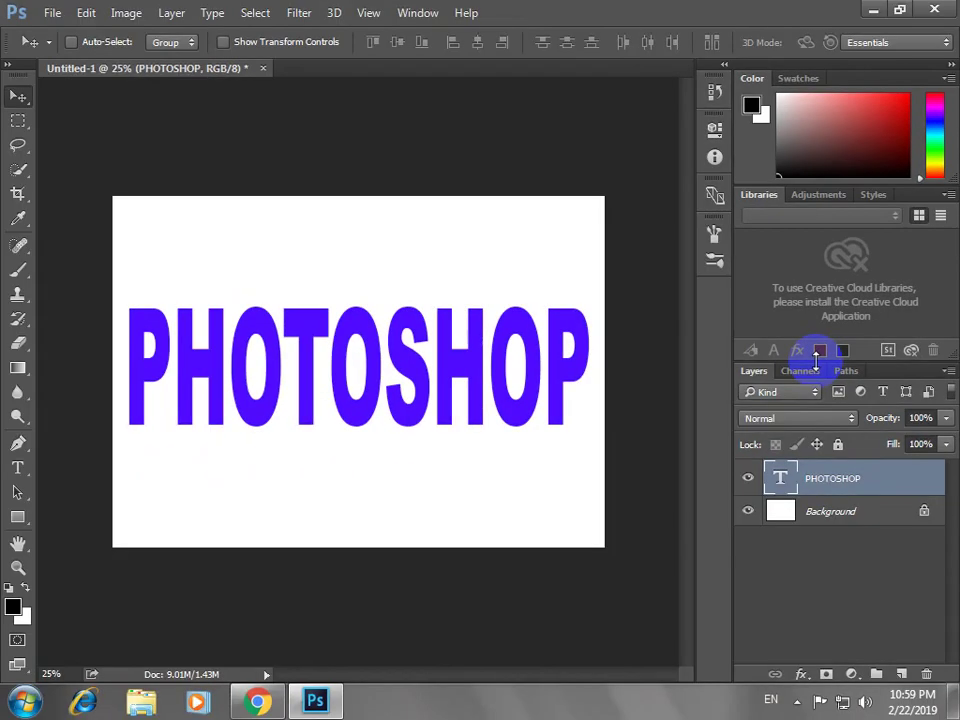
pyautogui.moveTo(814, 362)
pyautogui.mouseDown()
pyautogui.moveTo(814, 381)
pyautogui.moveTo(816, 364)
pyautogui.mouseUp()
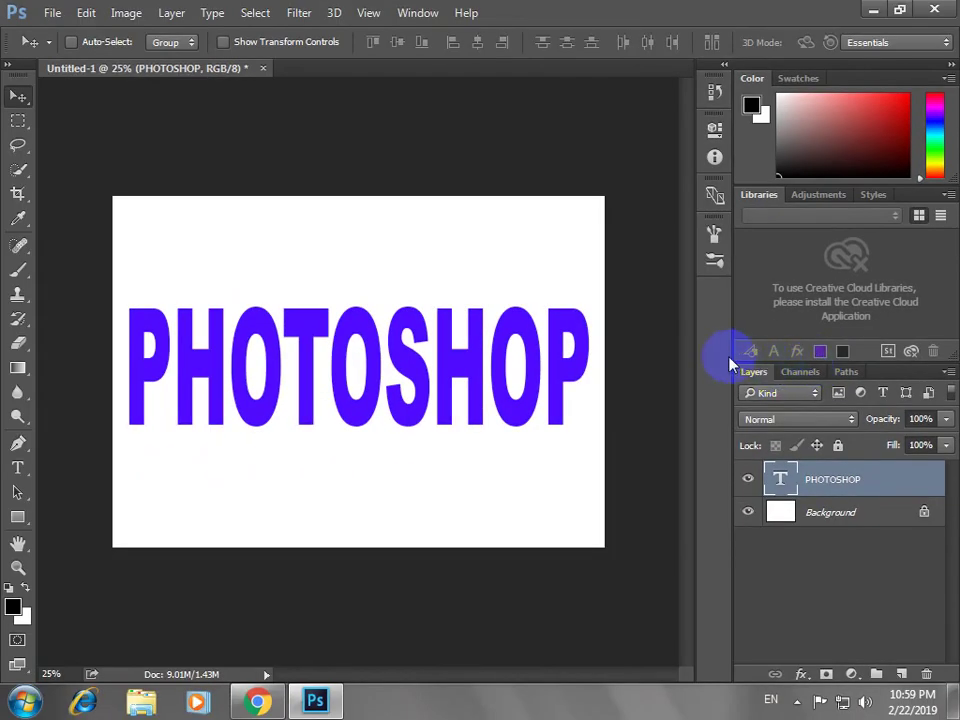
pyautogui.moveTo(731, 356)
pyautogui.mouseDown()
pyautogui.moveTo(707, 360)
pyautogui.moveTo(733, 358)
pyautogui.mouseUp()
pyautogui.click(812, 486)
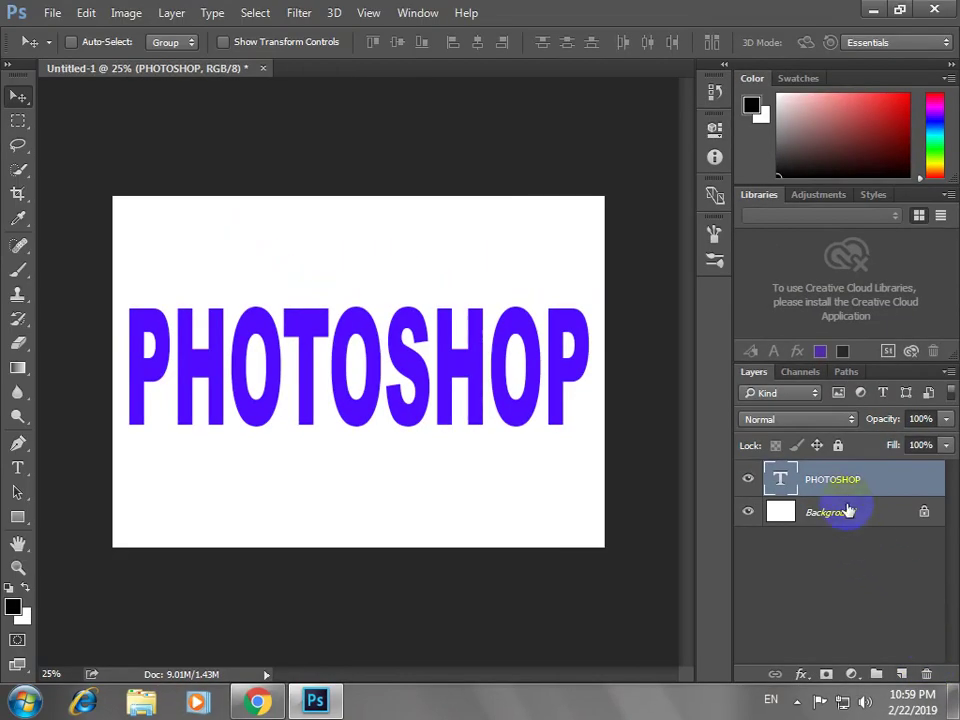
# Dismiss the PHOTOSHOP layer's context menu, then add an empty Layer 1 above it
pyautogui.rightClick(845, 493)
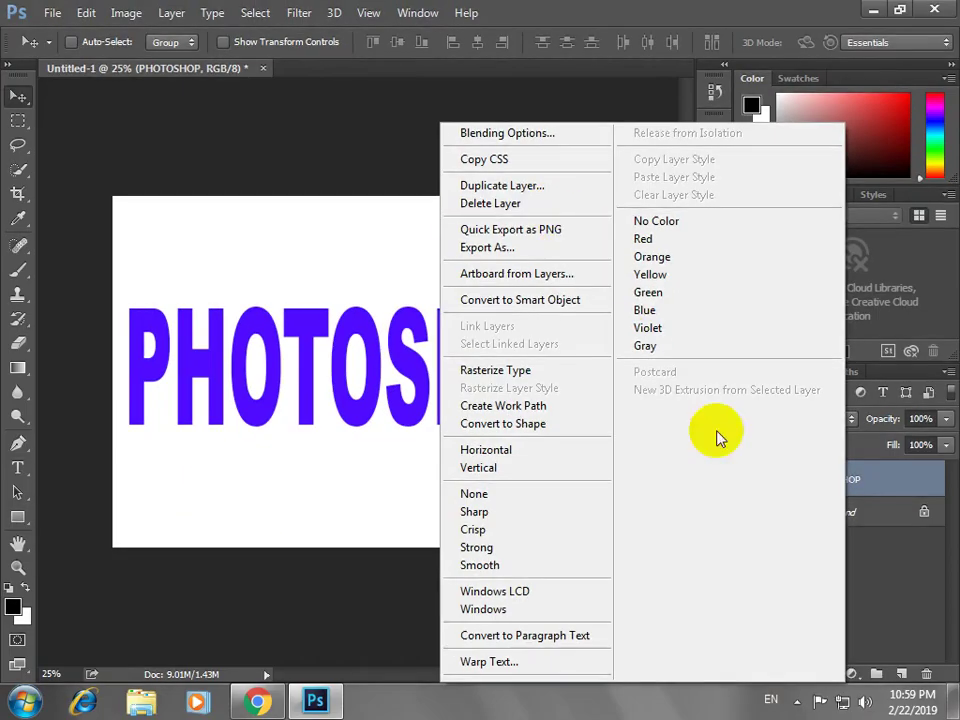
pyautogui.click(889, 606)
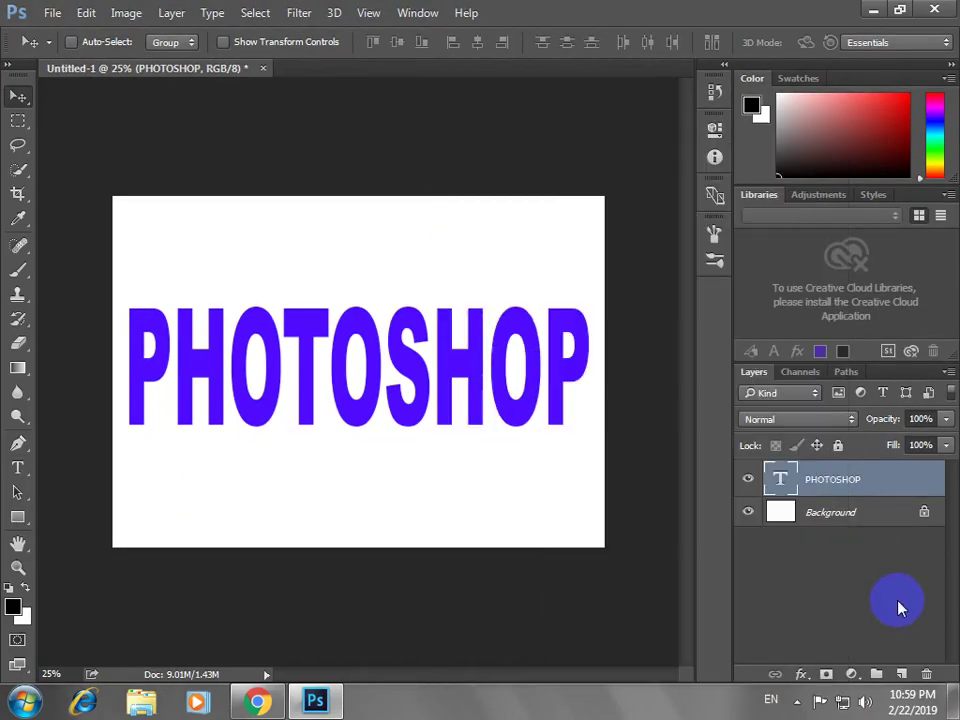
pyautogui.press('ctrl')
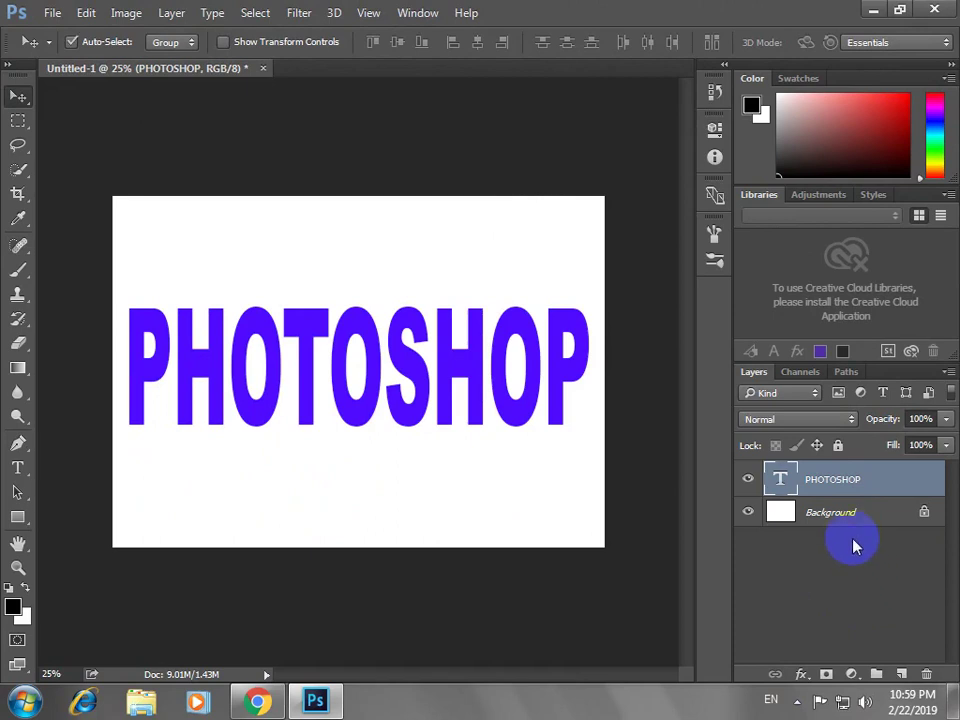
pyautogui.hotkey('ctrl', 'shift', 'n')
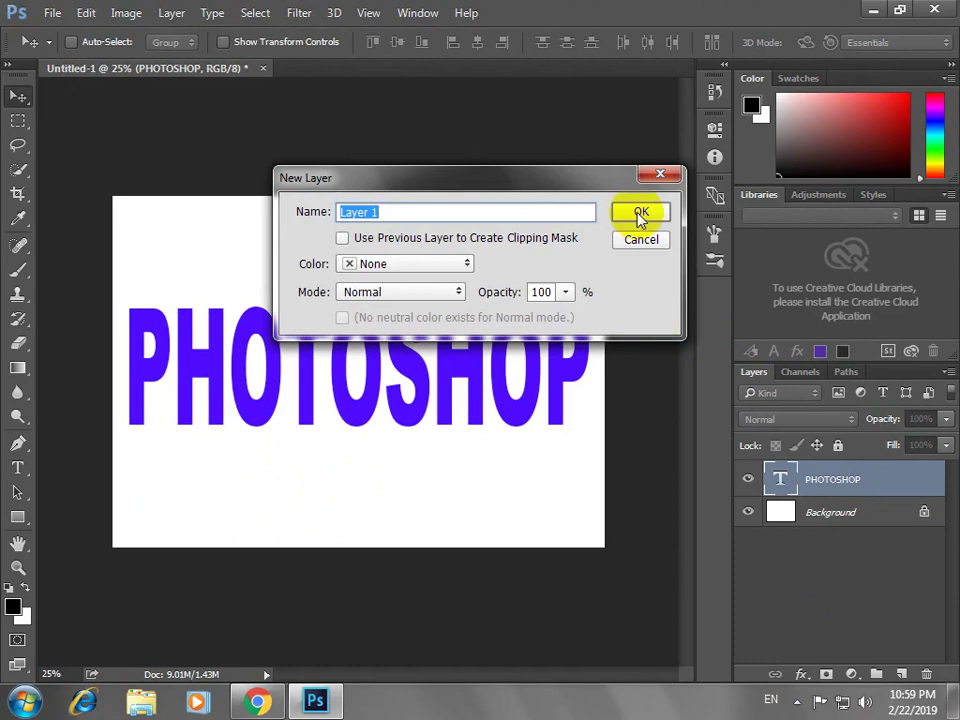
pyautogui.click(640, 217)
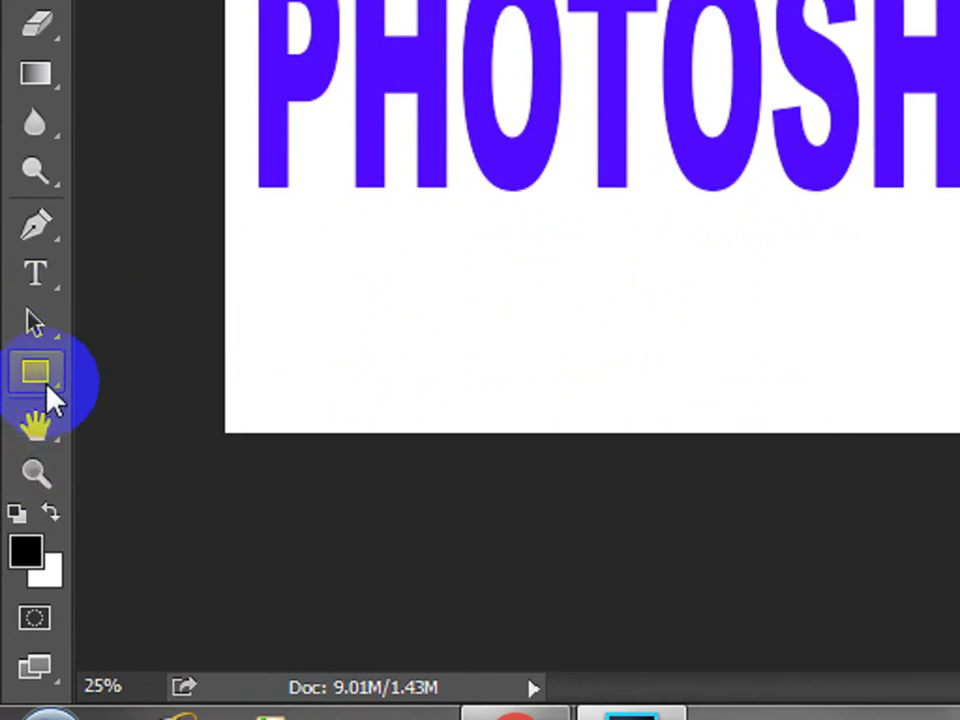
# Select the Custom Shape Tool with its drawing mode set to Pixels
pyautogui.click(46, 385)
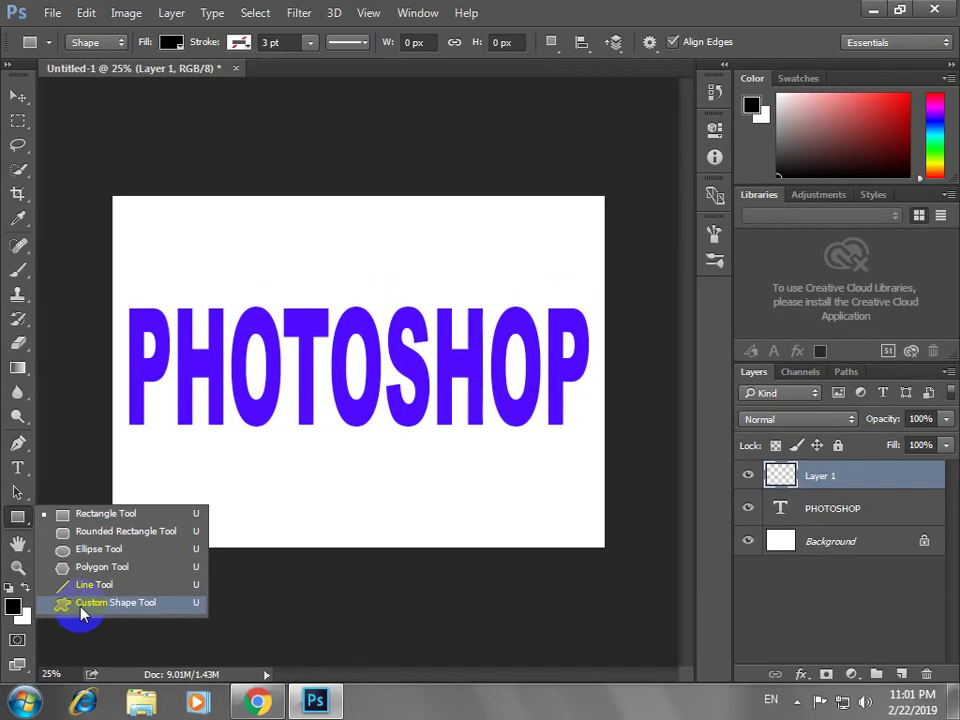
pyautogui.click(81, 604)
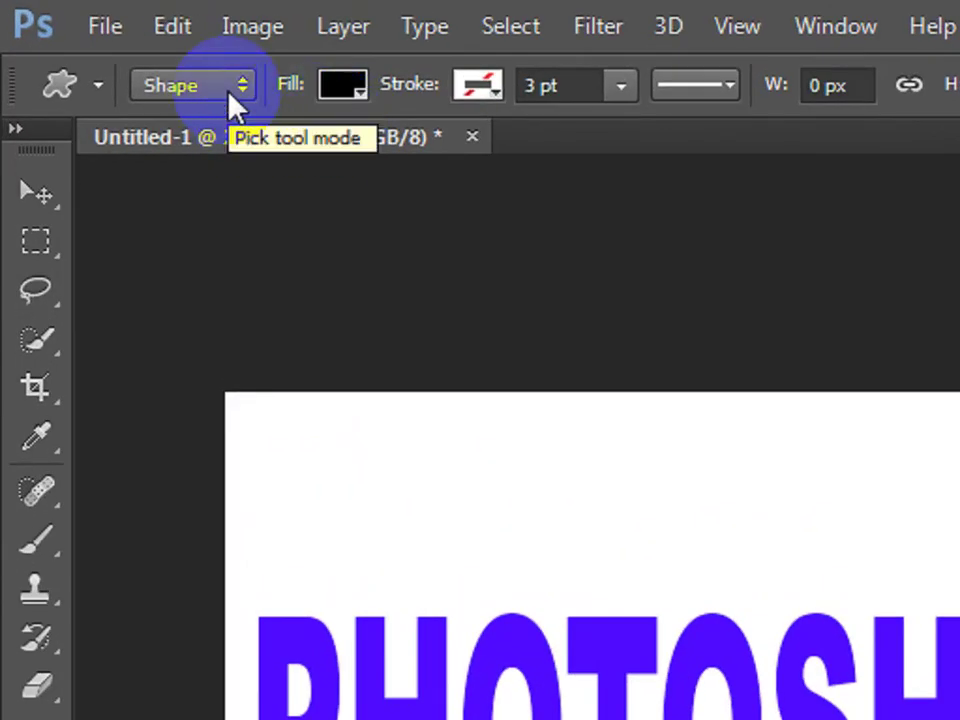
pyautogui.click(229, 94)
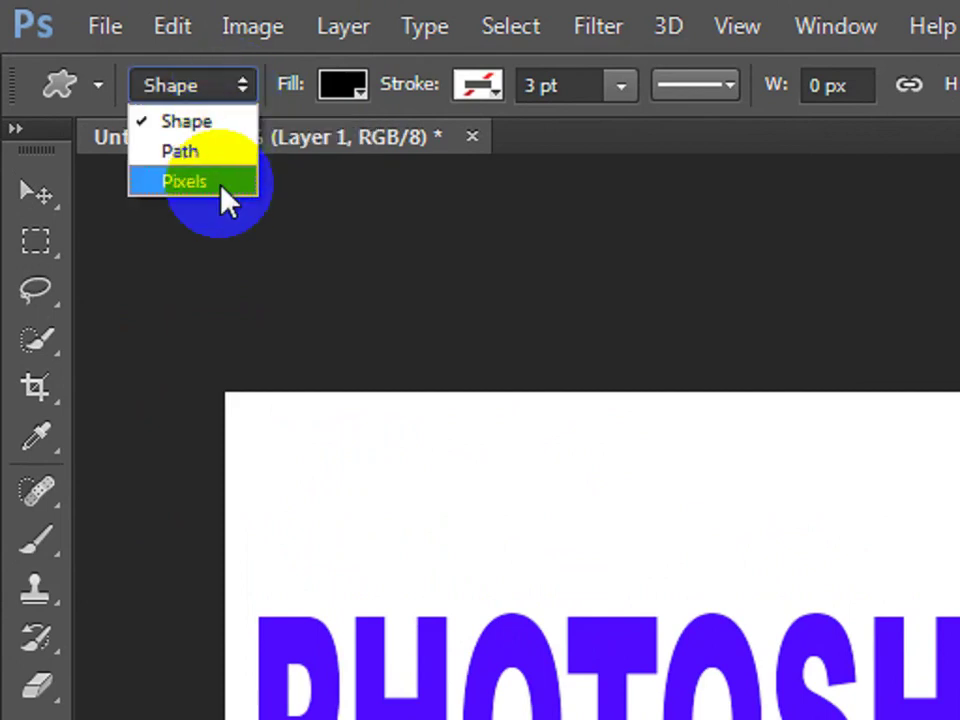
pyautogui.click(222, 190)
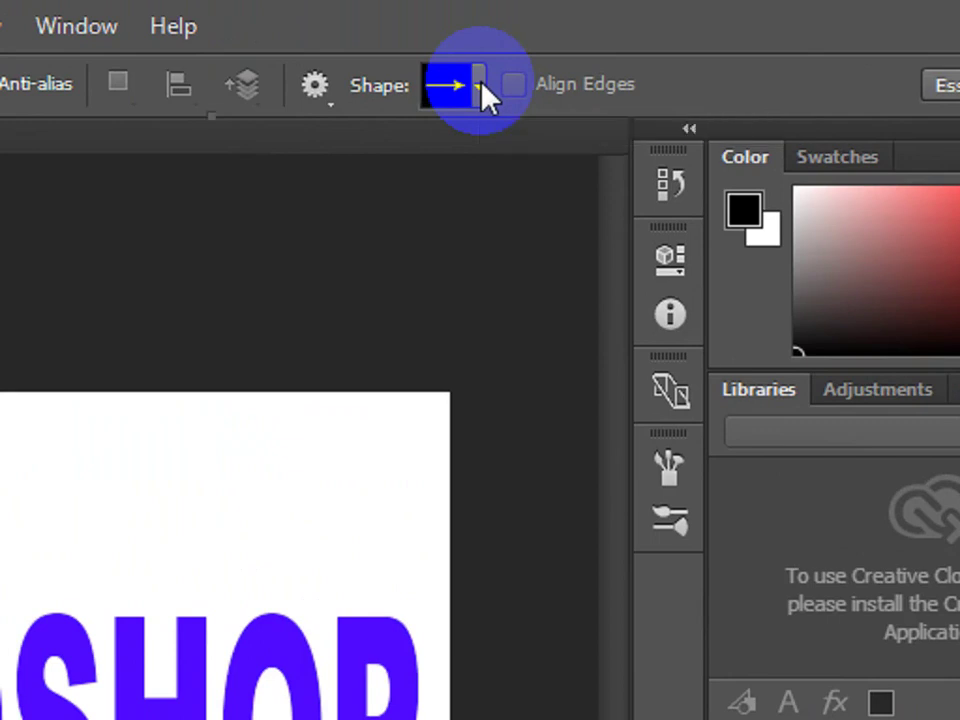
# Open and enlarge the custom Shape picker, then show its shape-set menu (All, Animals, Arrows)
pyautogui.click(481, 85)
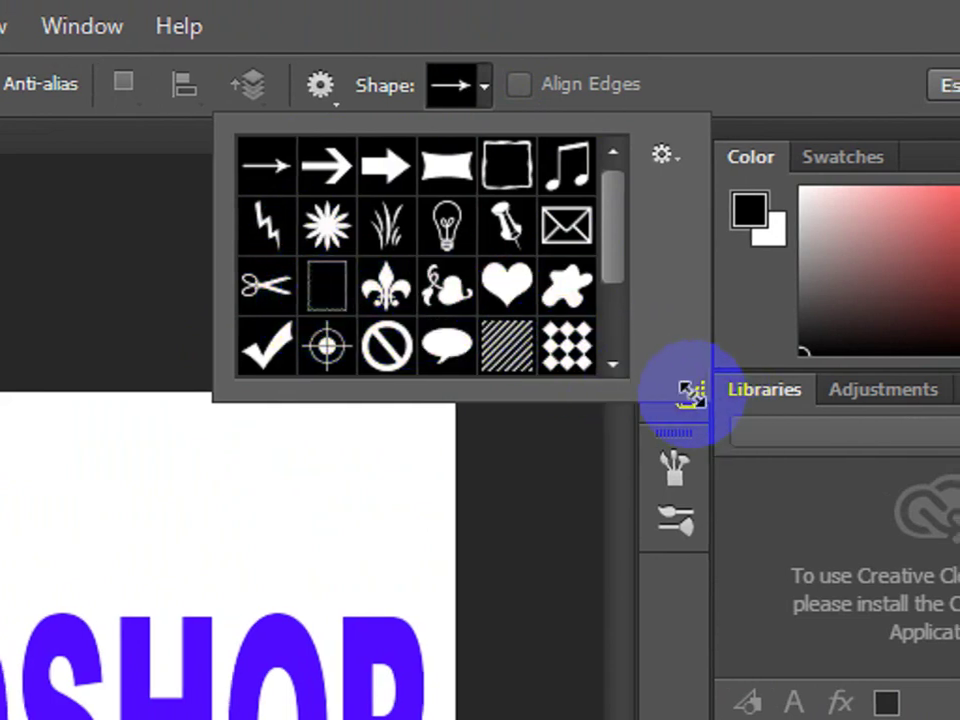
pyautogui.moveTo(699, 388); pyautogui.dragTo(720, 533)
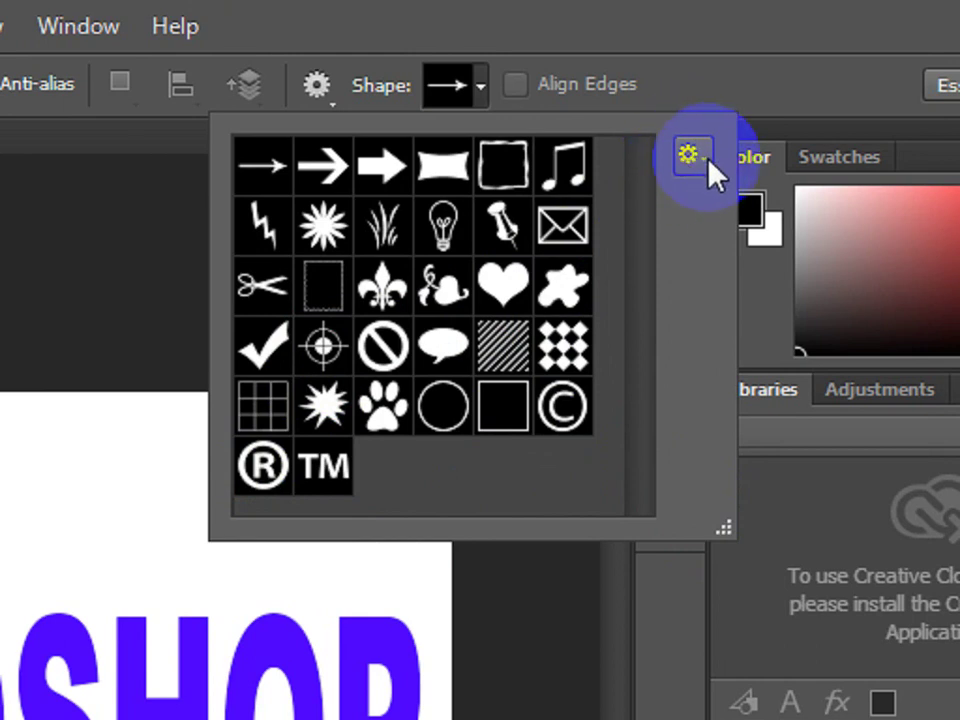
pyautogui.click(706, 159)
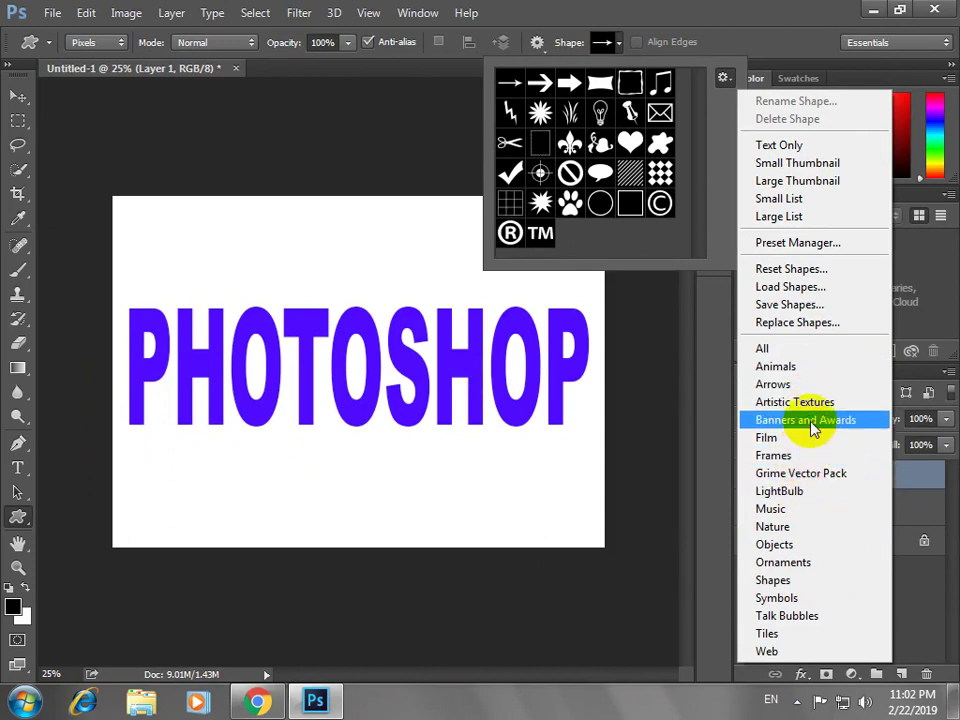
# Append the All shape set to the custom shapes and resize the picker panel
pyautogui.click(773, 348)
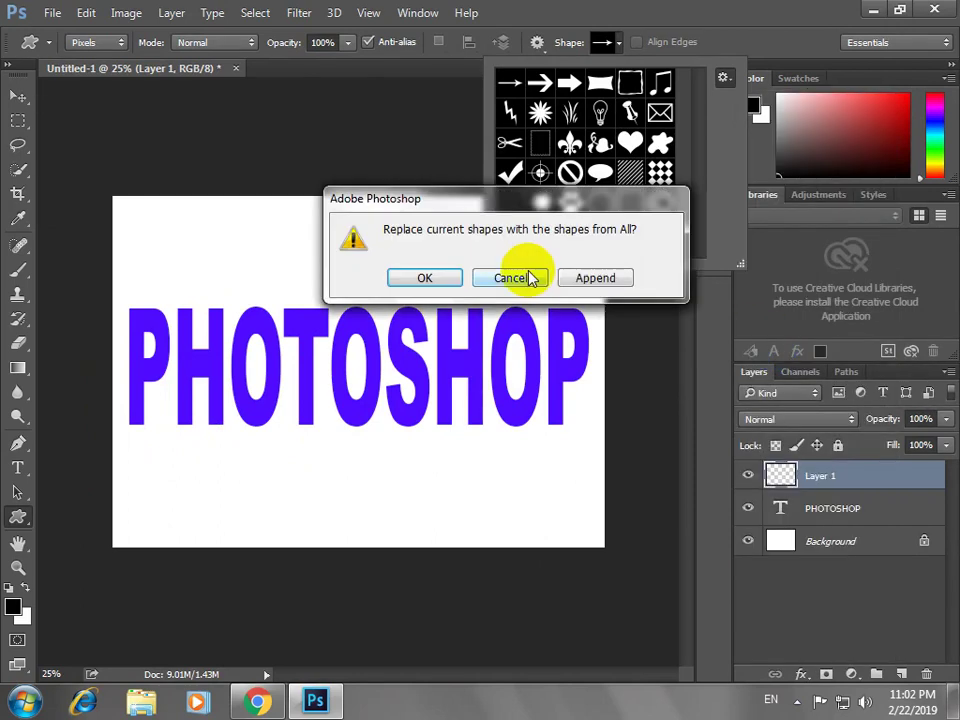
pyautogui.click(575, 278)
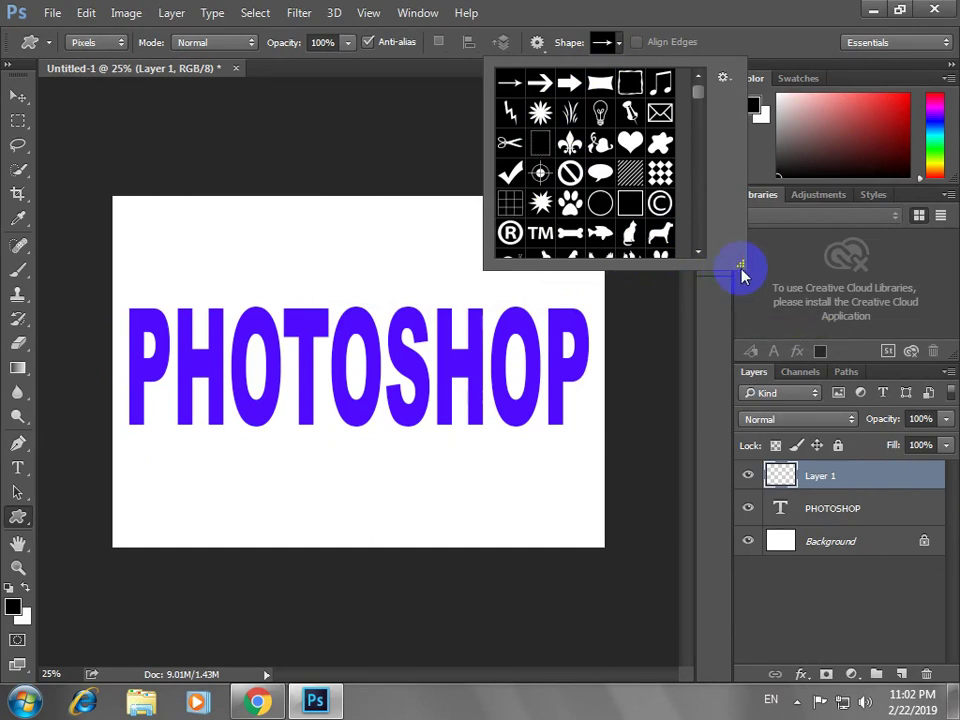
pyautogui.moveTo(740, 263); pyautogui.dragTo(753, 313)
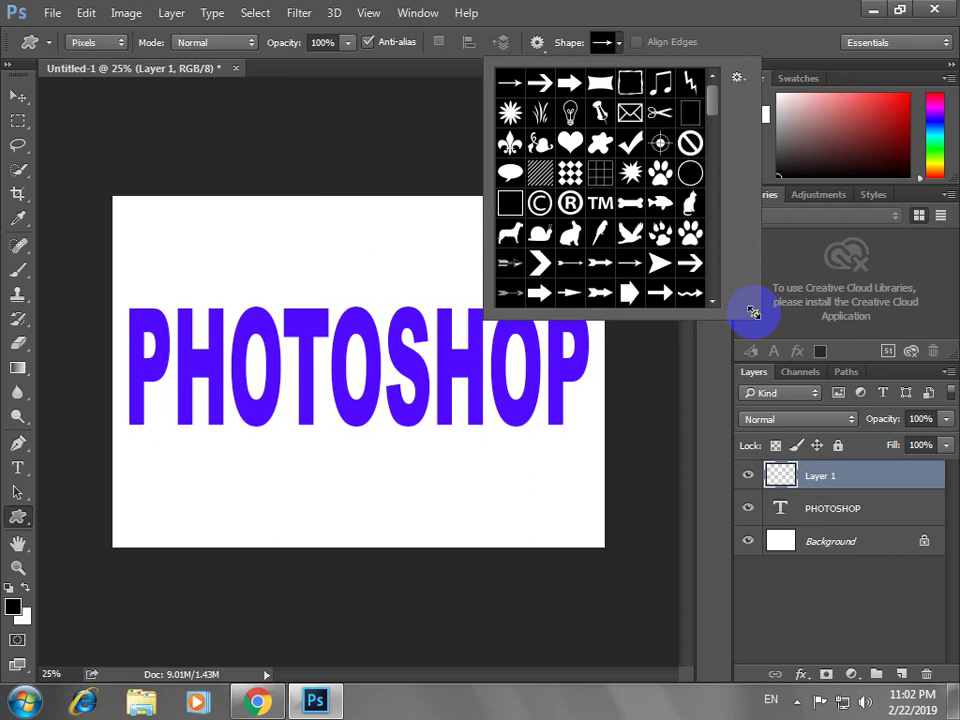
pyautogui.moveTo(753, 313); pyautogui.dragTo(817, 491)
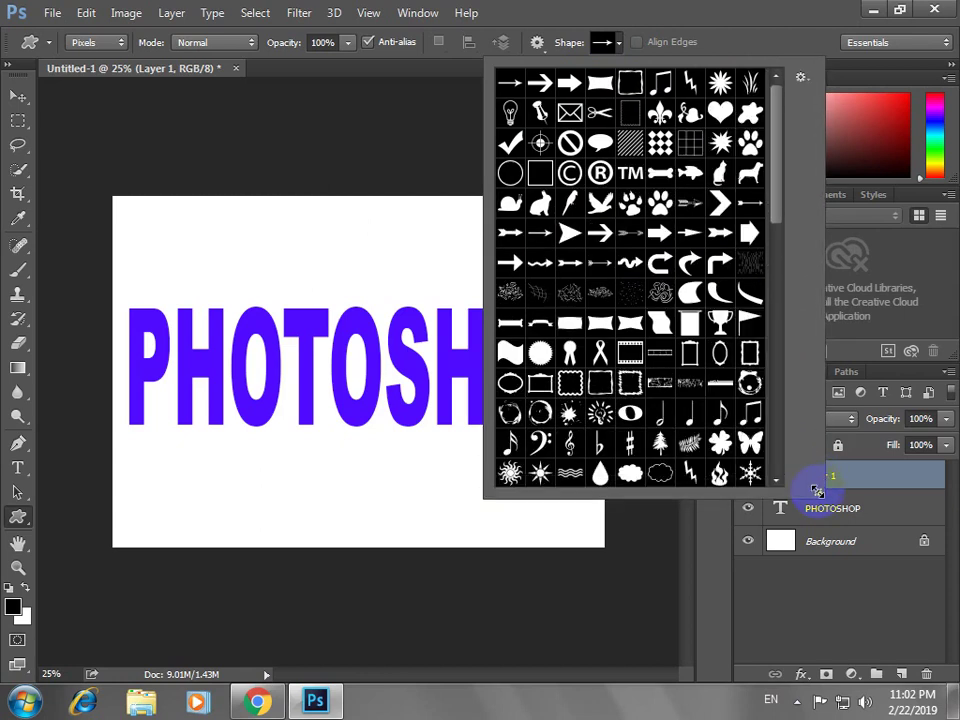
pyautogui.moveTo(817, 491)
pyautogui.mouseDown()
pyautogui.moveTo(744, 281)
pyautogui.moveTo(767, 257)
pyautogui.moveTo(761, 242)
pyautogui.mouseUp()
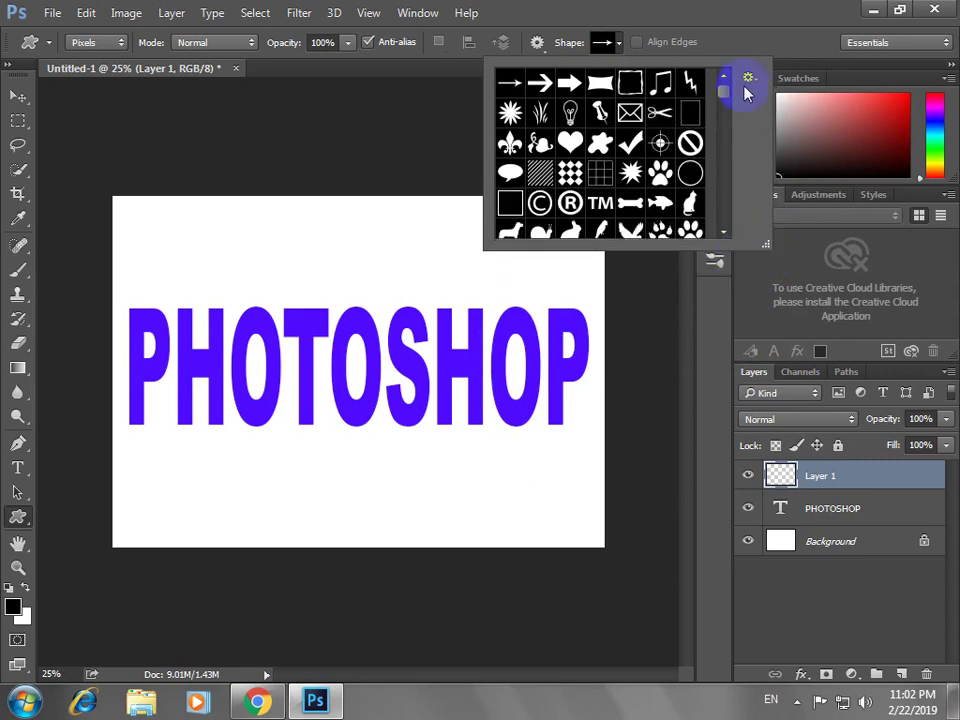
# Scroll down the shape list, select the Tile 1 chevron pattern shape and close the picker
pyautogui.scroll(-3, 724, 240)
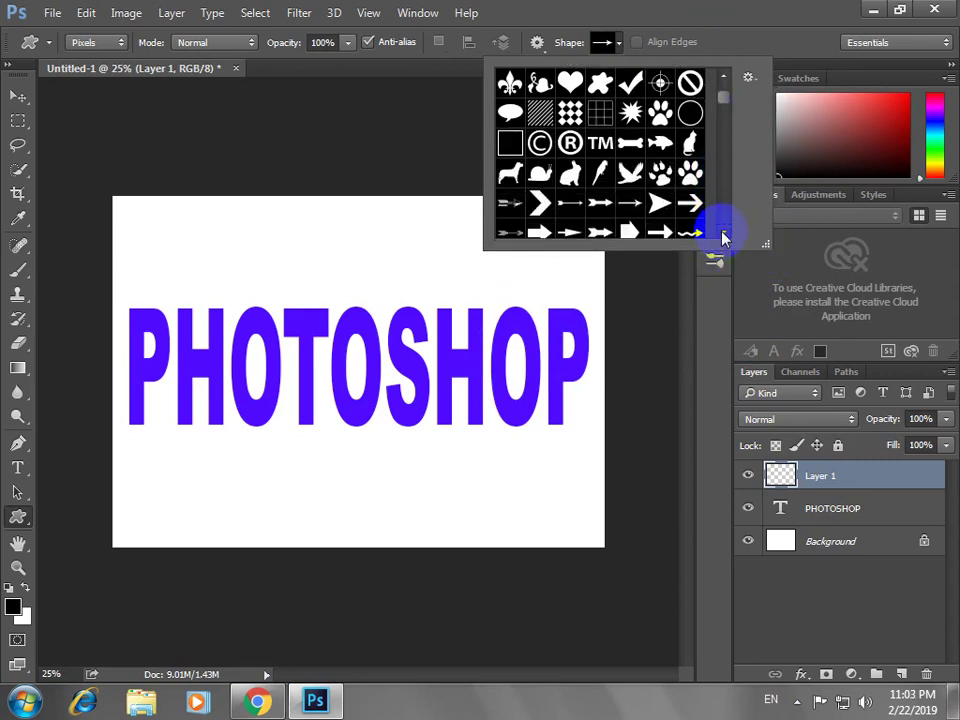
pyautogui.click(724, 238)
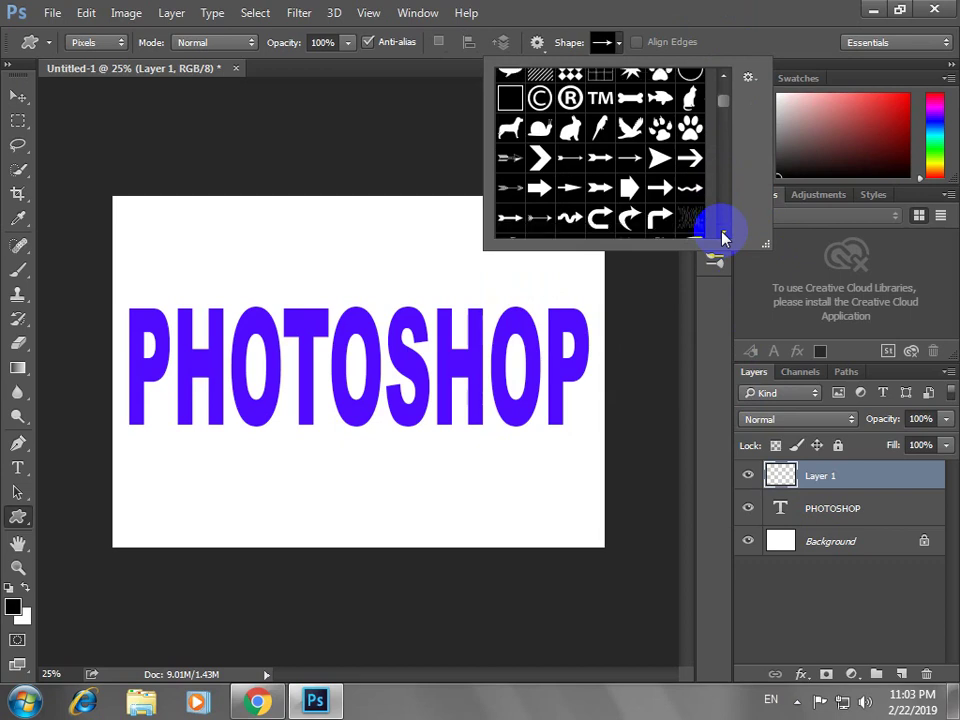
pyautogui.click(724, 238)
pyautogui.click(724, 238)
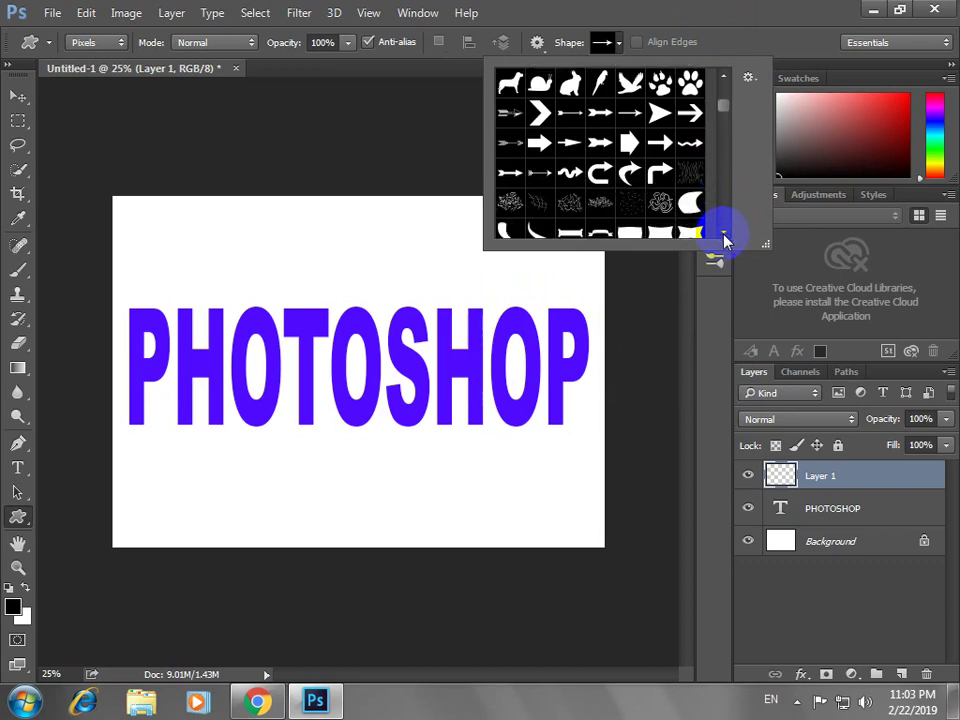
pyautogui.click(724, 238)
pyautogui.click(724, 238)
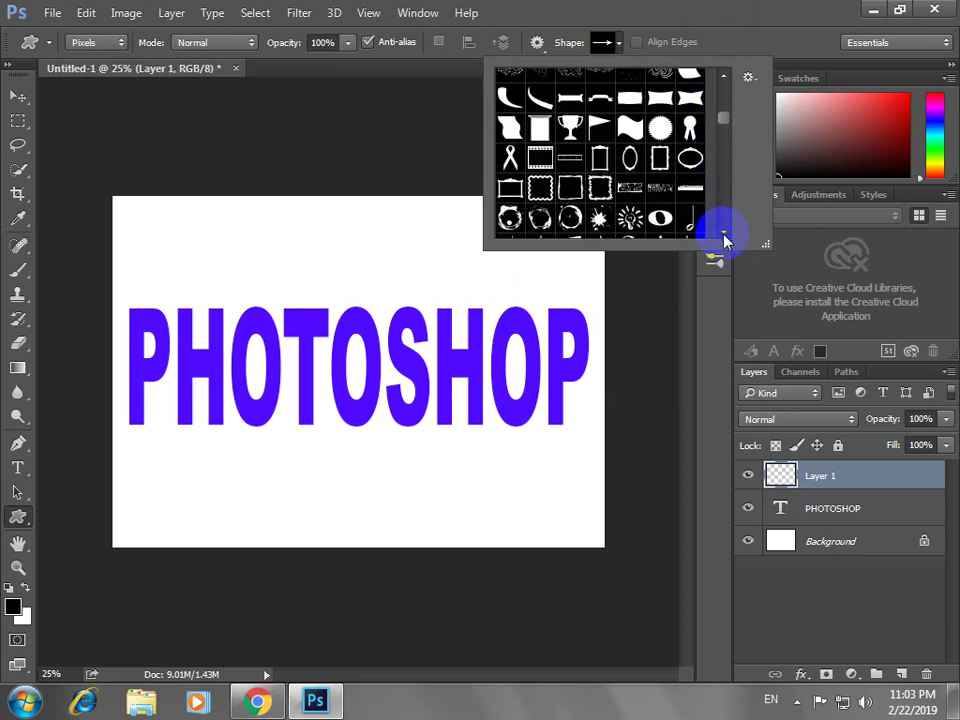
pyautogui.click(724, 238)
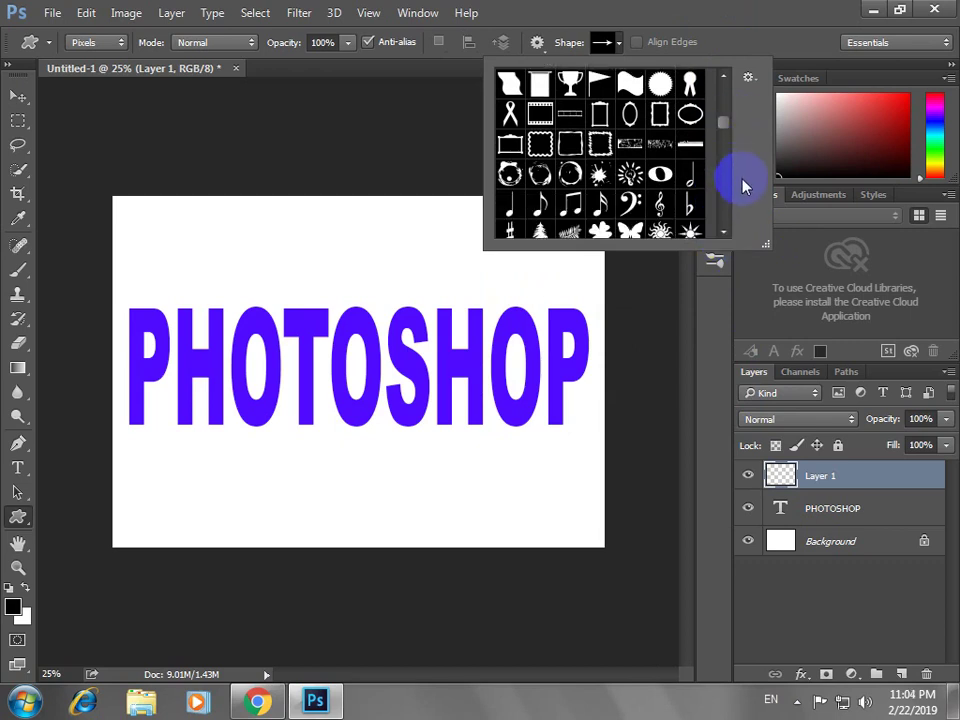
pyautogui.click(723, 233)
pyautogui.click(724, 238)
pyautogui.click(724, 238)
pyautogui.click(724, 238)
pyautogui.click(724, 238)
pyautogui.click(724, 238)
pyautogui.click(724, 238)
pyautogui.click(724, 238)
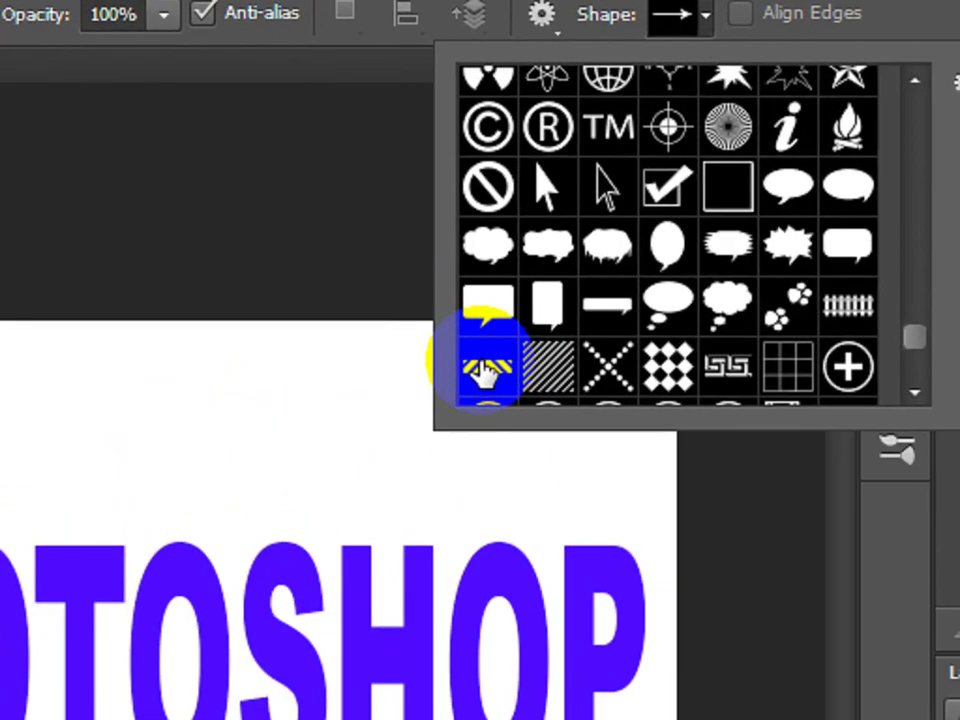
pyautogui.click(483, 373)
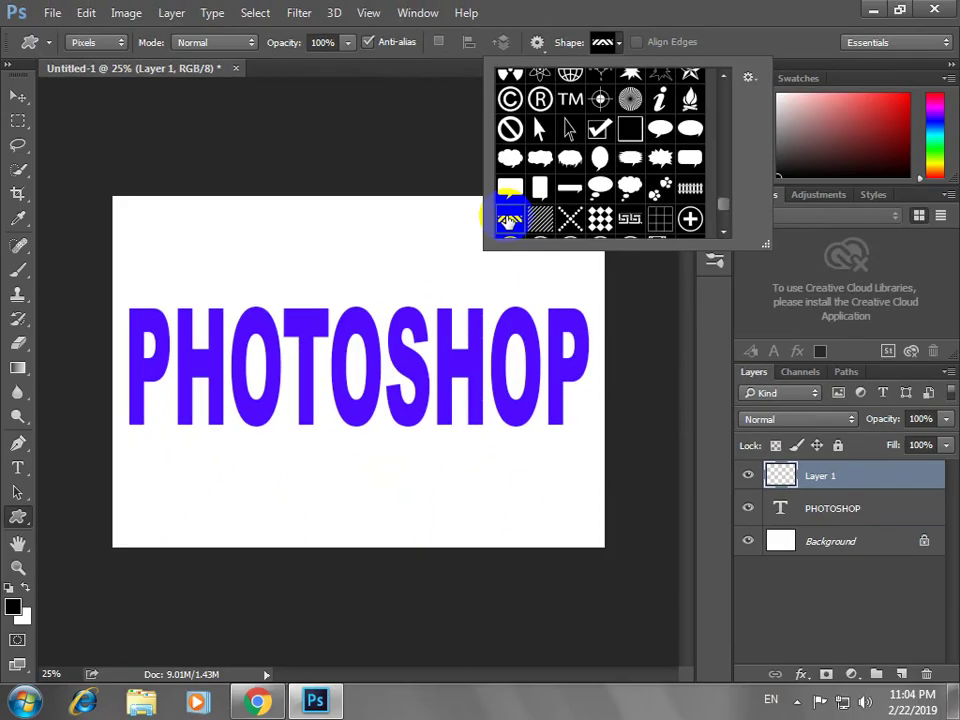
pyautogui.click(510, 220)
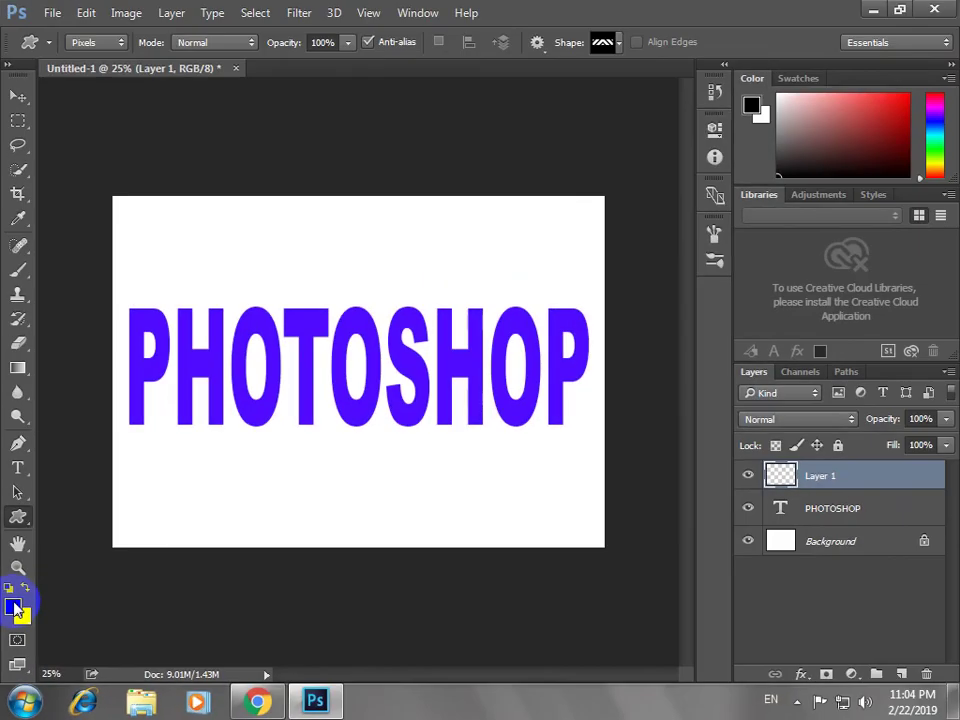
# Set the foreground colour to ff0000 red and draw a Tile 1 chevron band across the canvas top
pyautogui.click(14, 607)
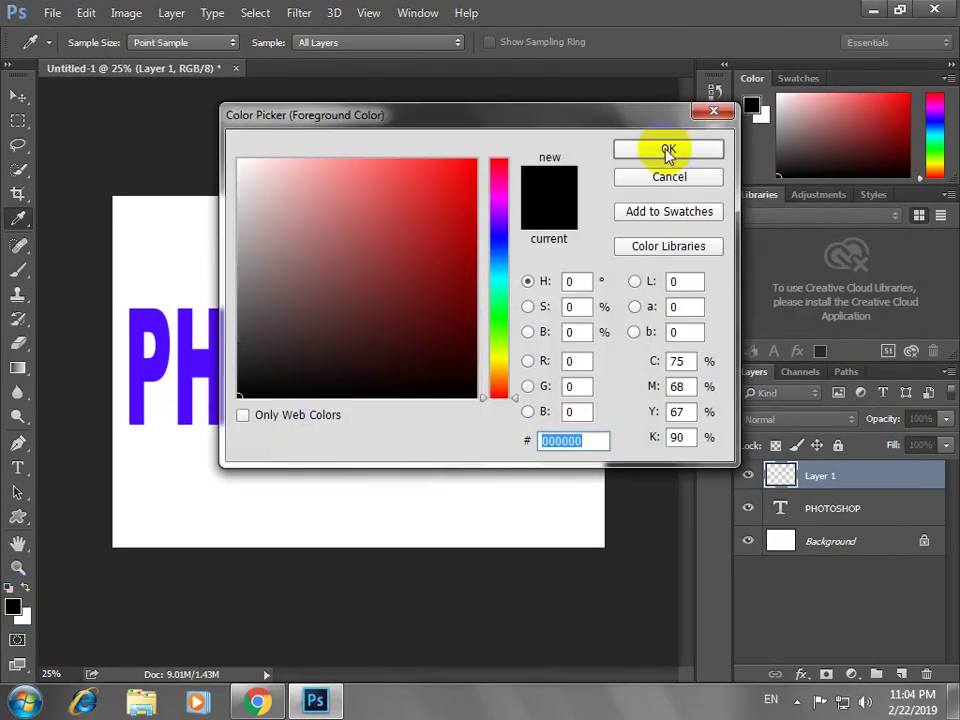
pyautogui.moveTo(472, 162); pyautogui.dragTo(516, 133)
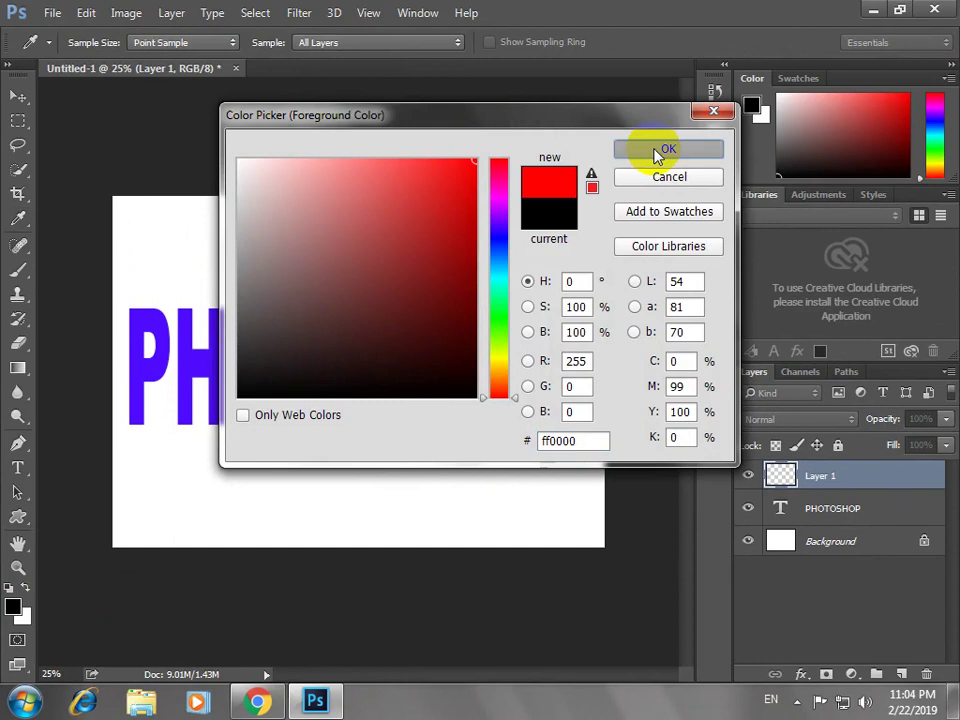
pyautogui.click(662, 150)
pyautogui.press('u')
pyautogui.moveTo(117, 204); pyautogui.dragTo(590, 290)
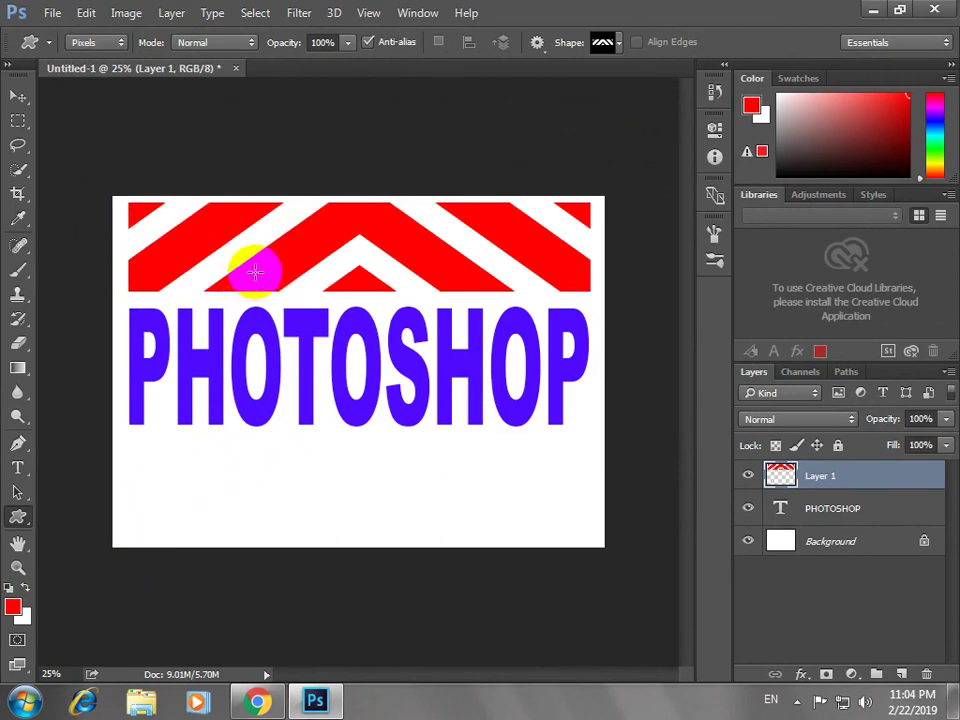
# Move the chevron band copy down and flip it horizontally
pyautogui.click(18, 97)
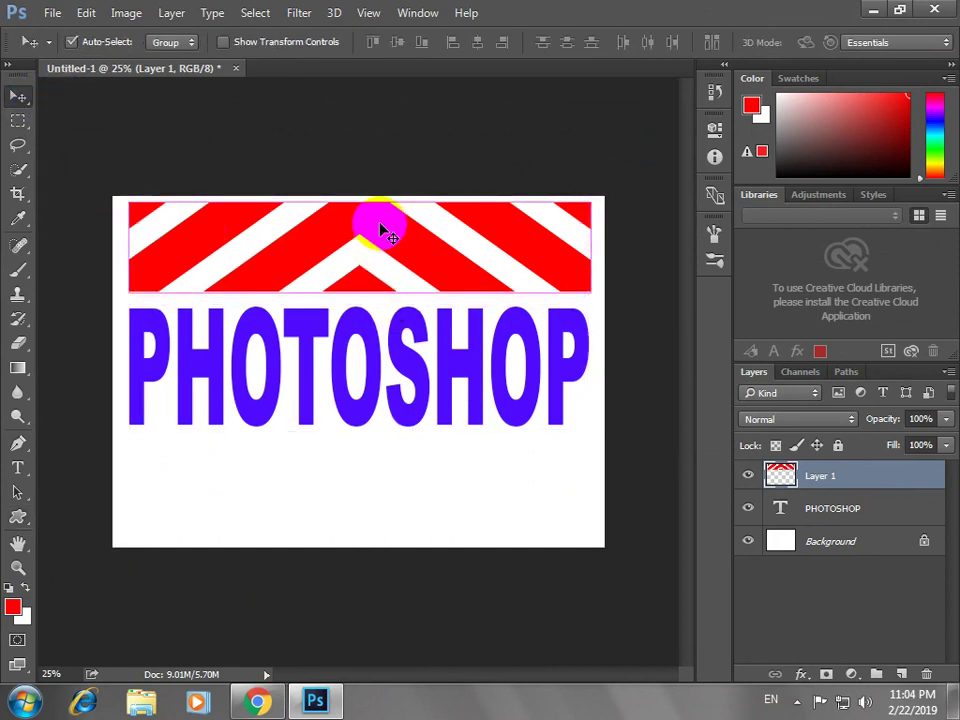
pyautogui.moveTo(380, 229)
pyautogui.mouseDown()
pyautogui.moveTo(393, 310)
pyautogui.moveTo(381, 321)
pyautogui.mouseUp()
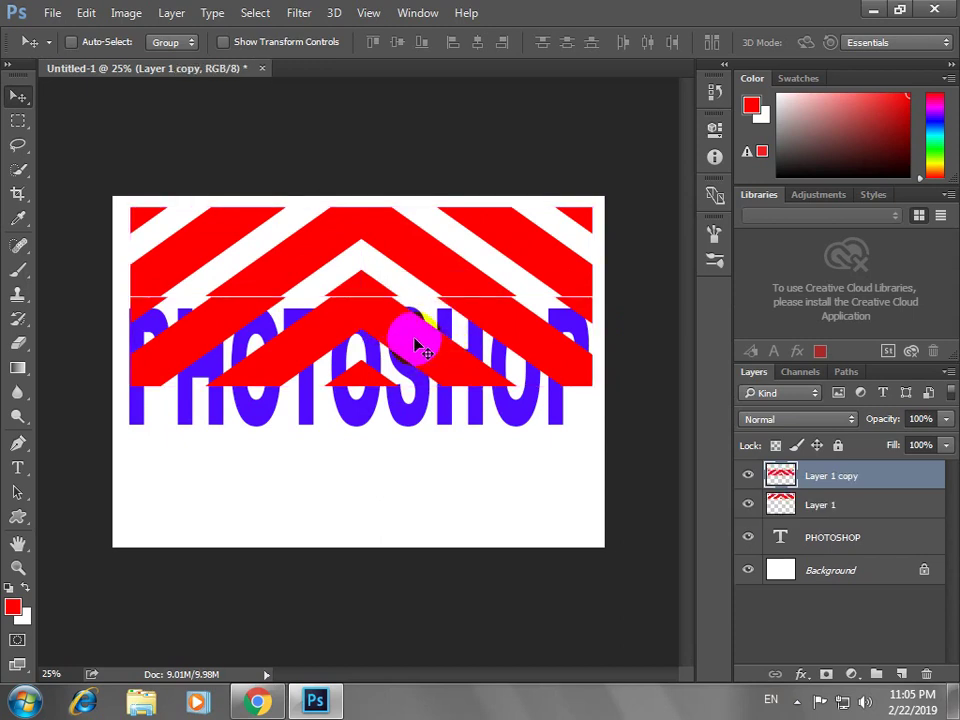
pyautogui.hotkey('ctrl', 't')
pyautogui.rightClick(414, 340)
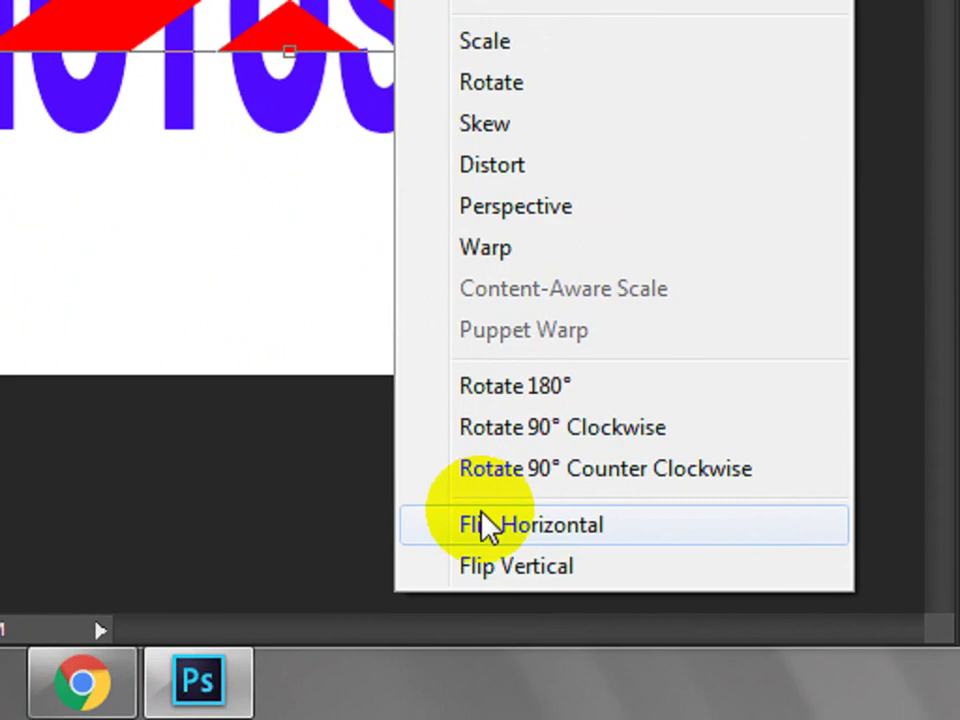
pyautogui.click(487, 525)
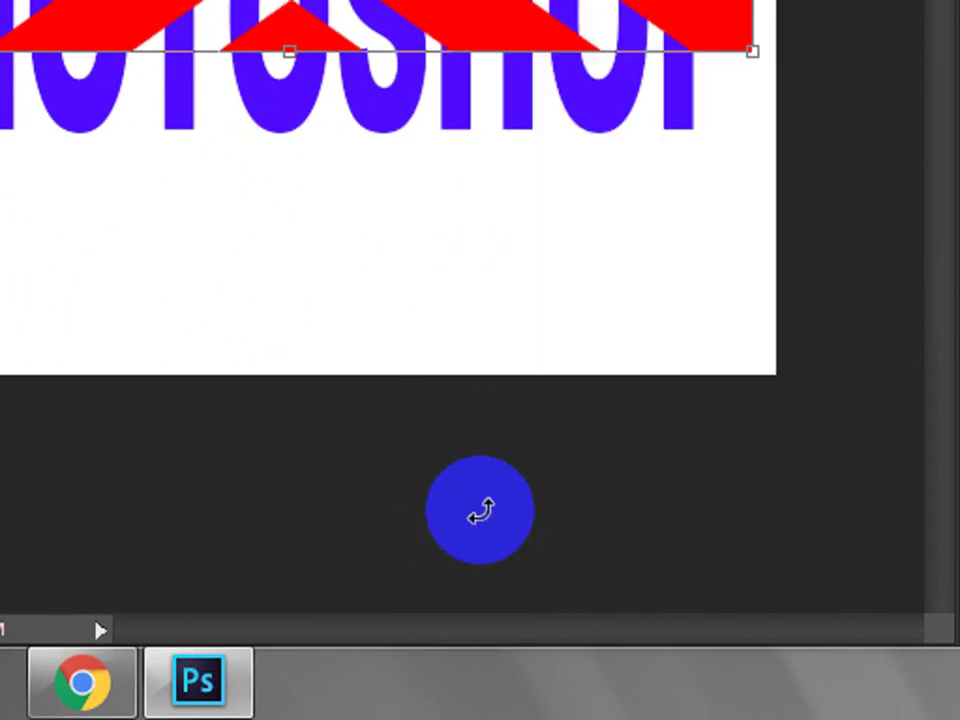
# Flip the chevron copy vertically too and commit, forming a diamond pattern
pyautogui.scroll(1, 456, 75)
pyautogui.scroll(3, 422, 240)
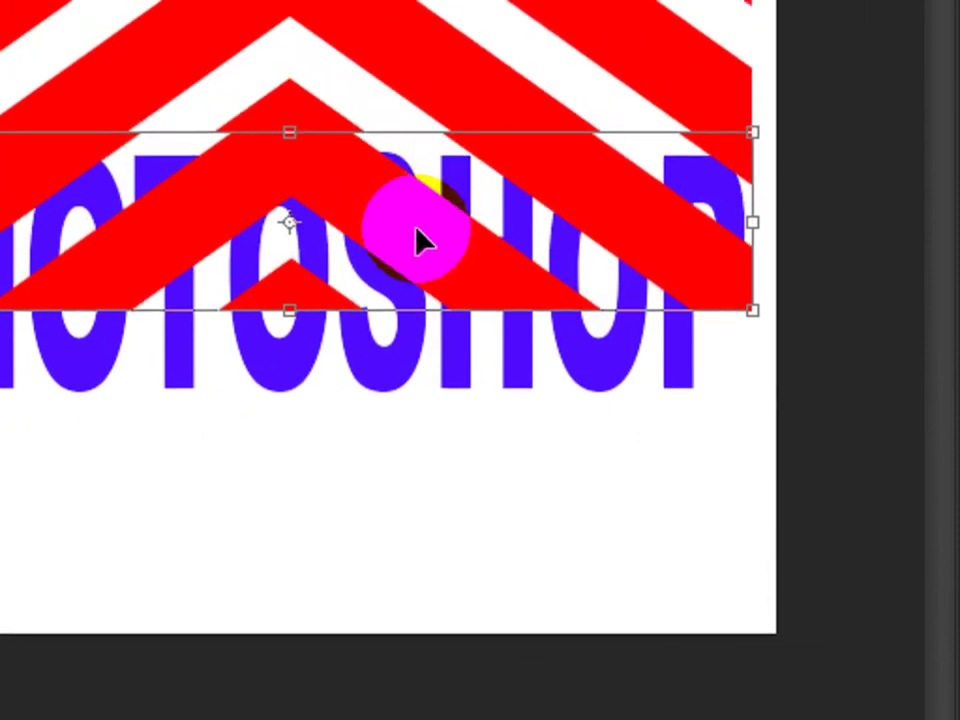
pyautogui.rightClick(403, 240)
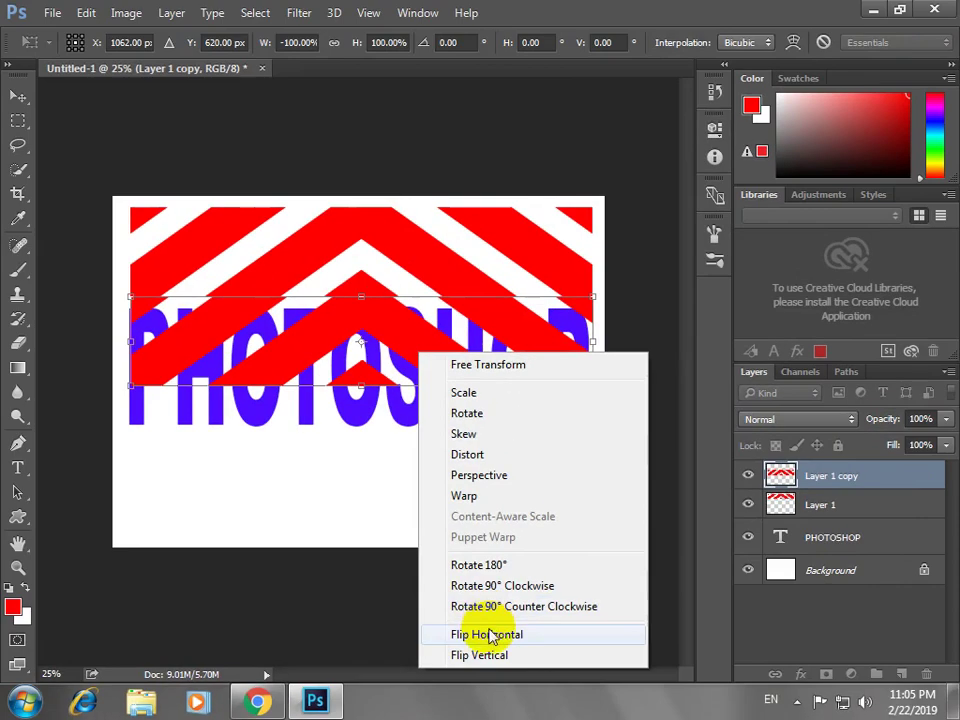
pyautogui.click(540, 590)
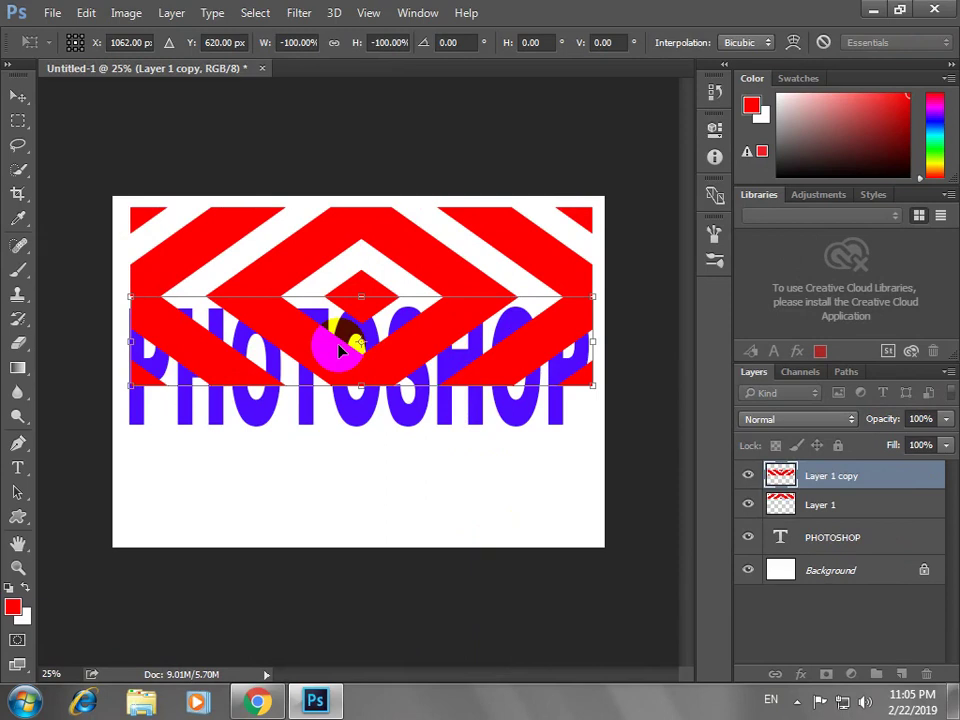
pyautogui.doubleClick(340, 348)
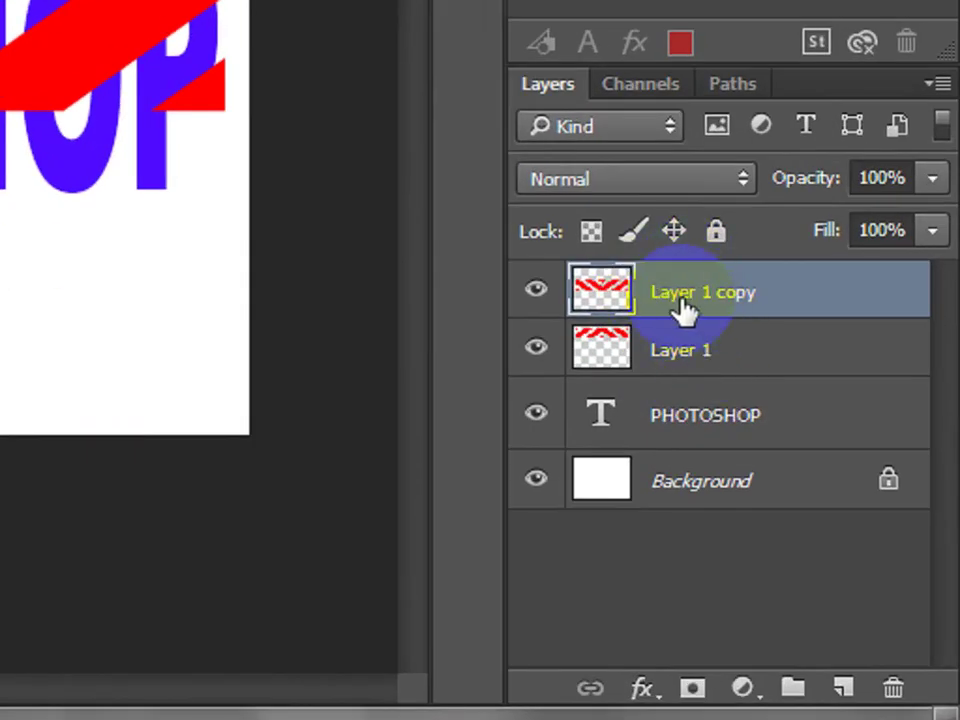
# Merge Layer 1 with its copy and clip the merged stripe layer to the PHOTOSHOP text
pyautogui.keyDown('shift'); pyautogui.click(680, 355); pyautogui.keyUp('shift')
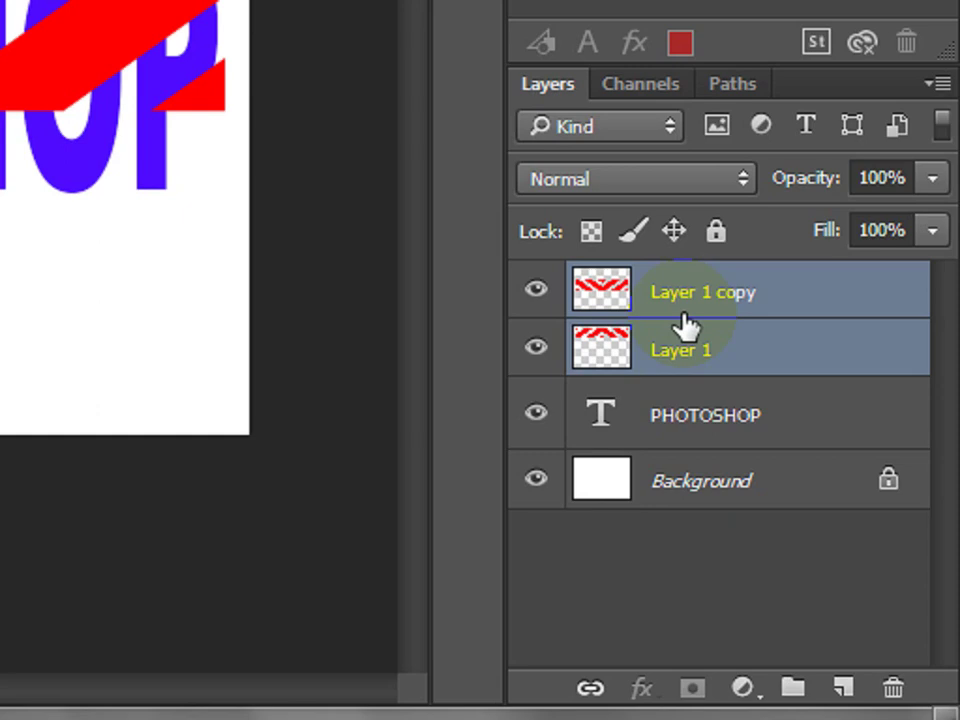
pyautogui.hotkey('ctrl', 'e')
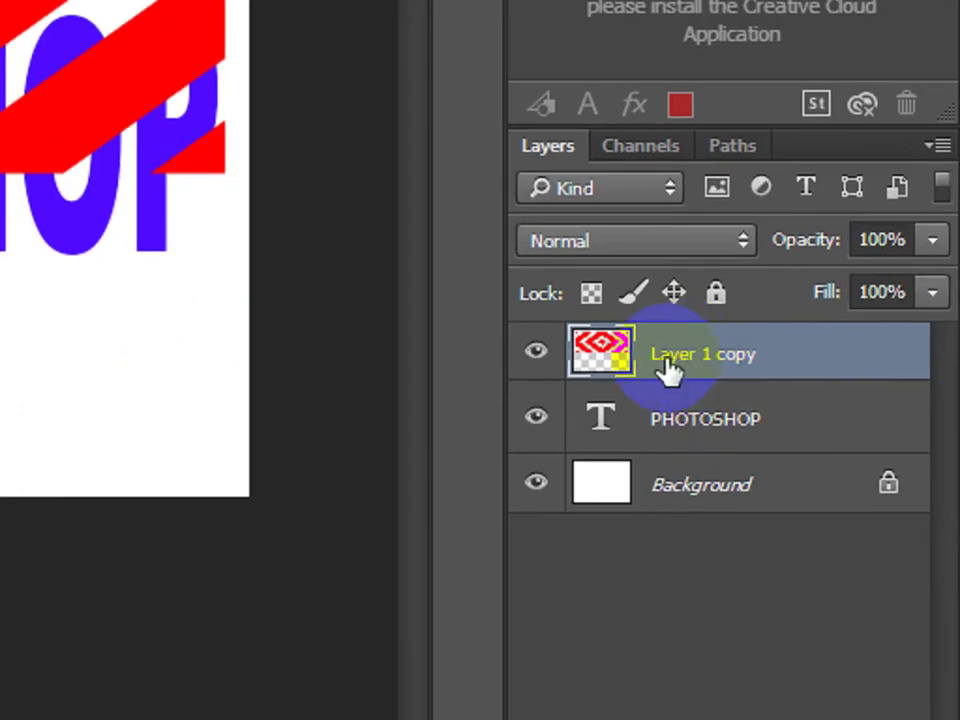
pyautogui.rightClick(668, 370)
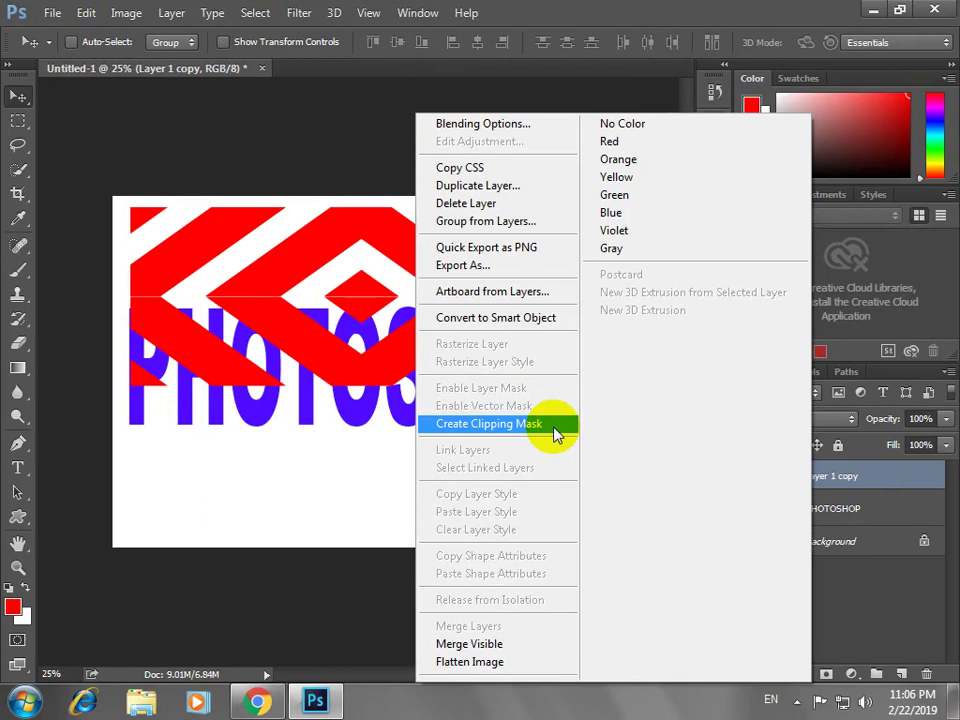
pyautogui.click(556, 424)
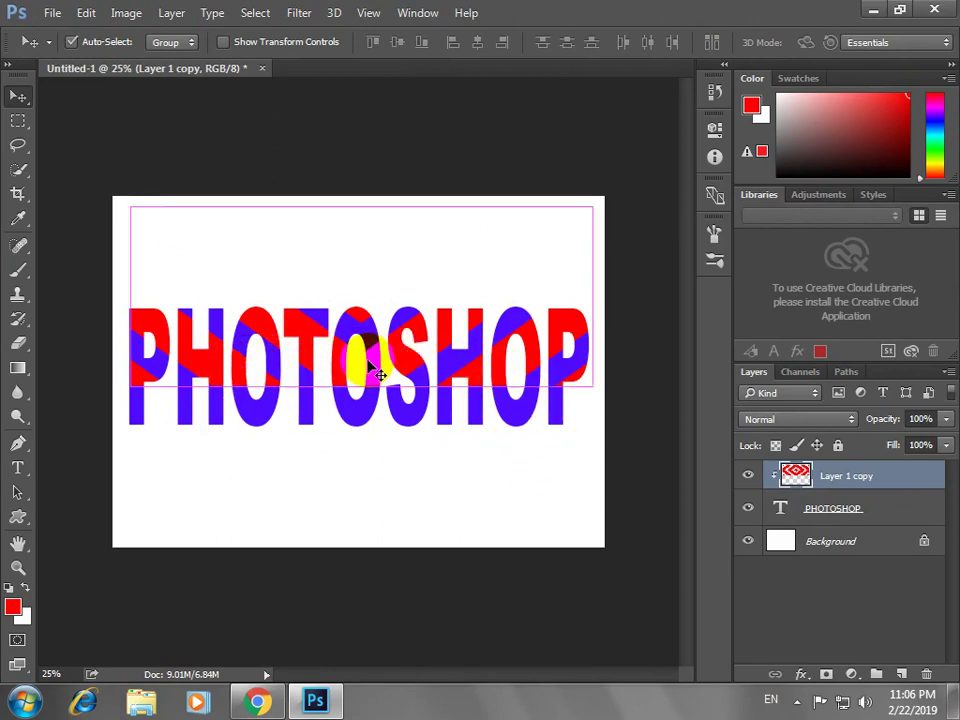
# Rescale the clipped stripe pattern to 103.70% width and 45.55% height across the word
pyautogui.hotkey('ctrl', 't')
pyautogui.moveTo(361, 209); pyautogui.dragTo(361, 322)
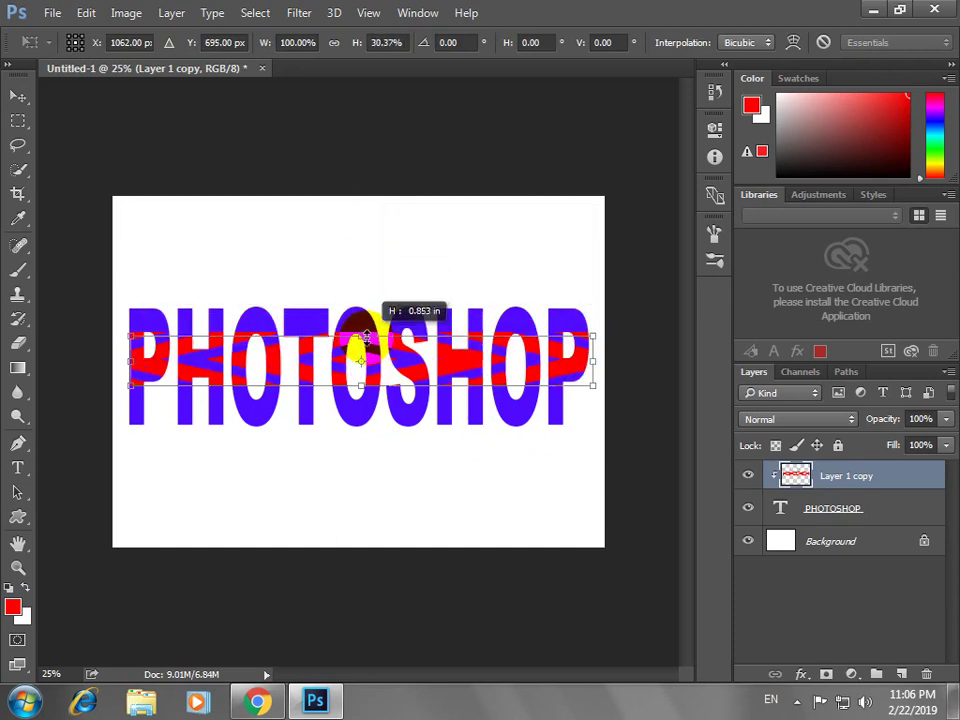
pyautogui.moveTo(361, 386)
pyautogui.mouseDown()
pyautogui.moveTo(363, 425)
pyautogui.moveTo(363, 412)
pyautogui.mouseUp()
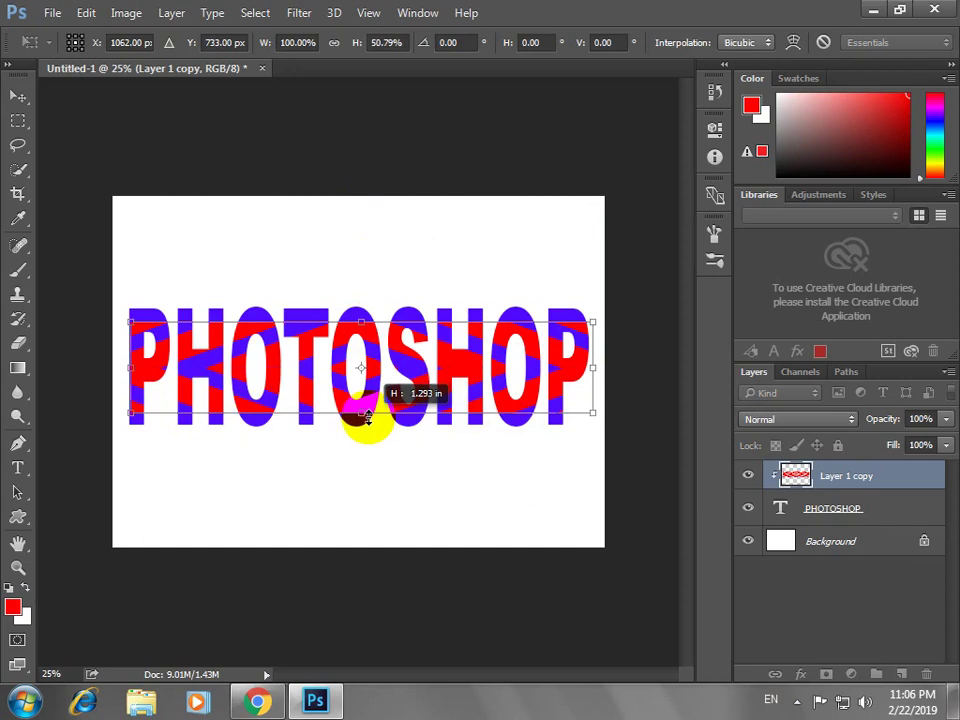
pyautogui.moveTo(595, 367); pyautogui.dragTo(497, 367)
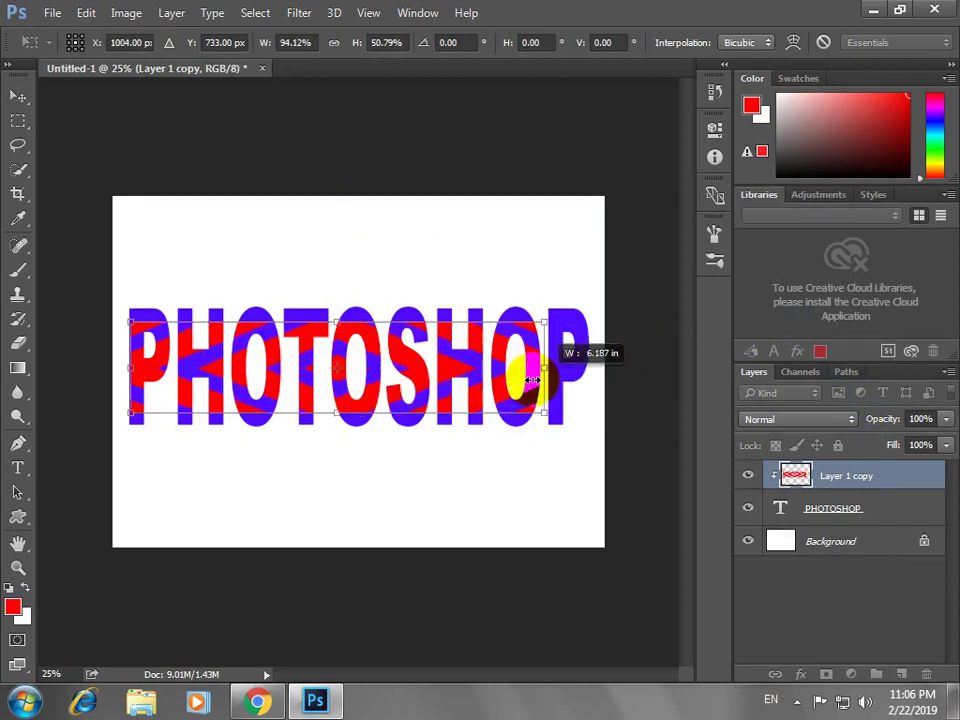
pyautogui.moveTo(130, 367)
pyautogui.mouseDown()
pyautogui.moveTo(69, 379)
pyautogui.moveTo(112, 379)
pyautogui.mouseUp()
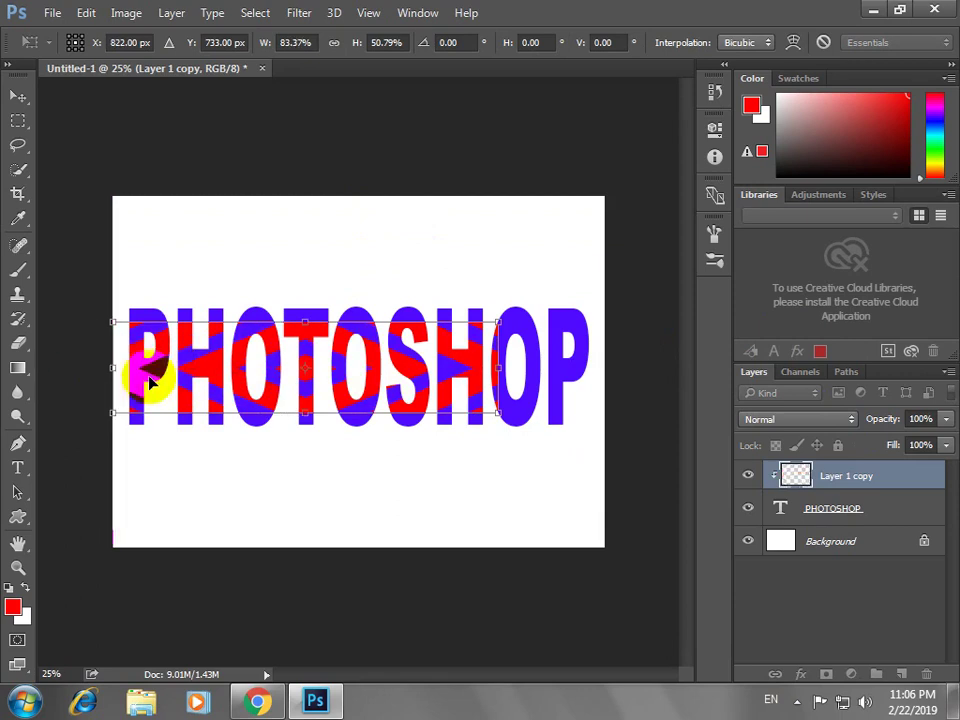
pyautogui.moveTo(497, 368); pyautogui.dragTo(592, 367)
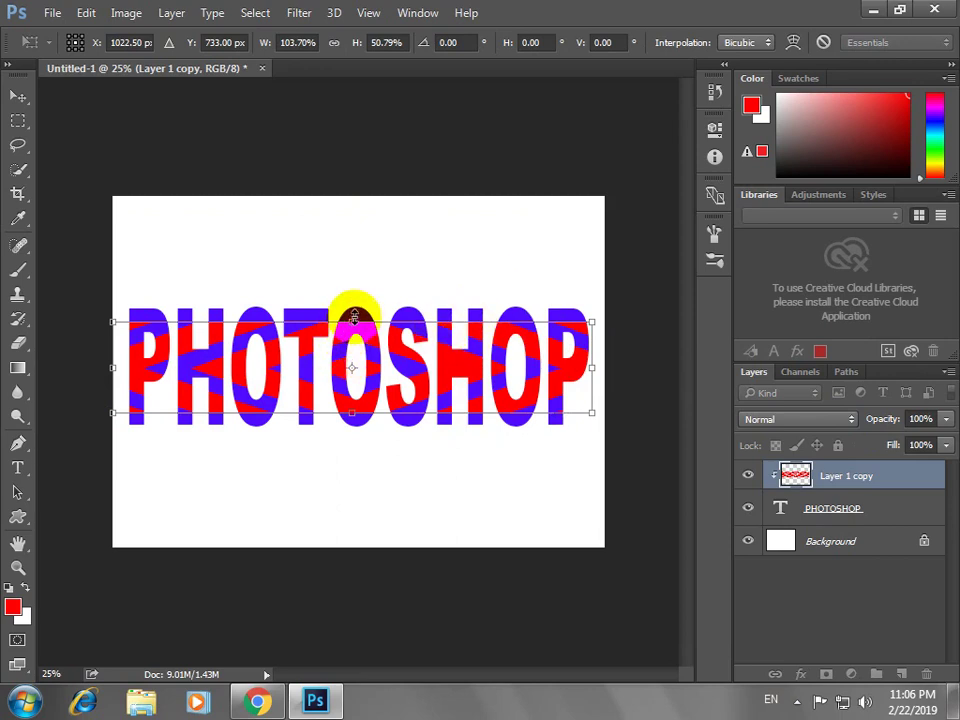
pyautogui.moveTo(353, 318); pyautogui.dragTo(357, 326)
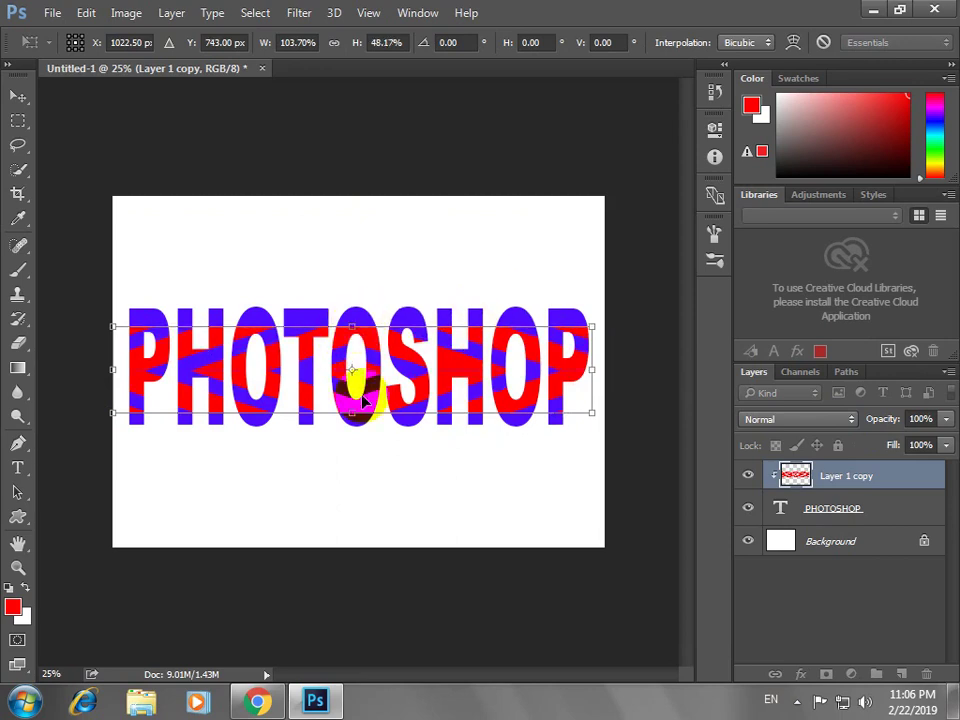
pyautogui.moveTo(356, 412); pyautogui.dragTo(357, 408)
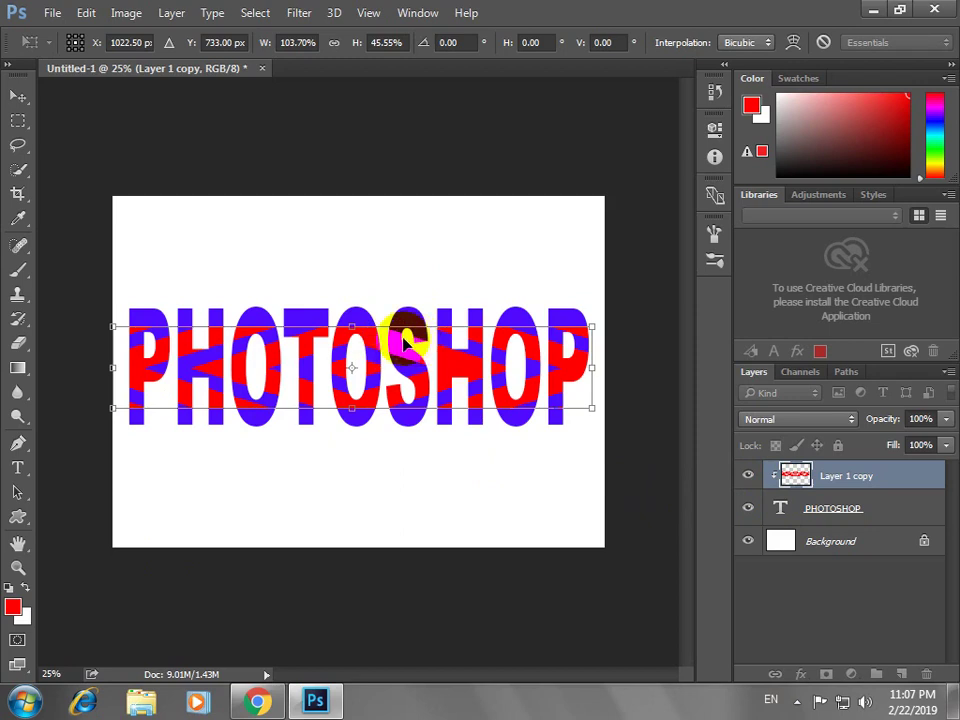
pyautogui.moveTo(493, 199); pyautogui.dragTo(439, 139)
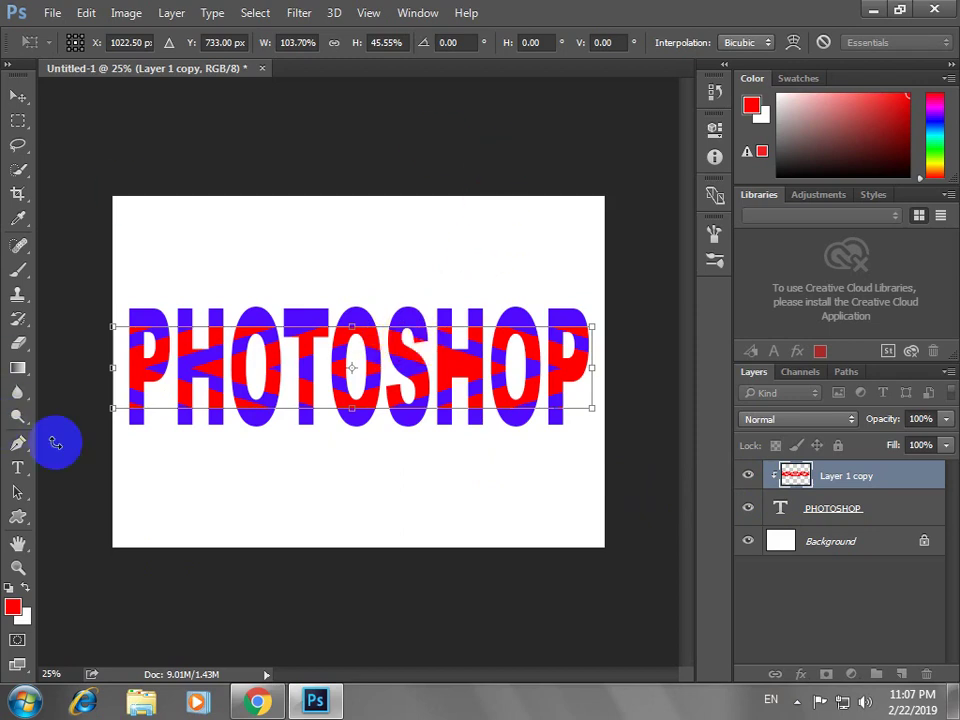
pyautogui.press('Return')
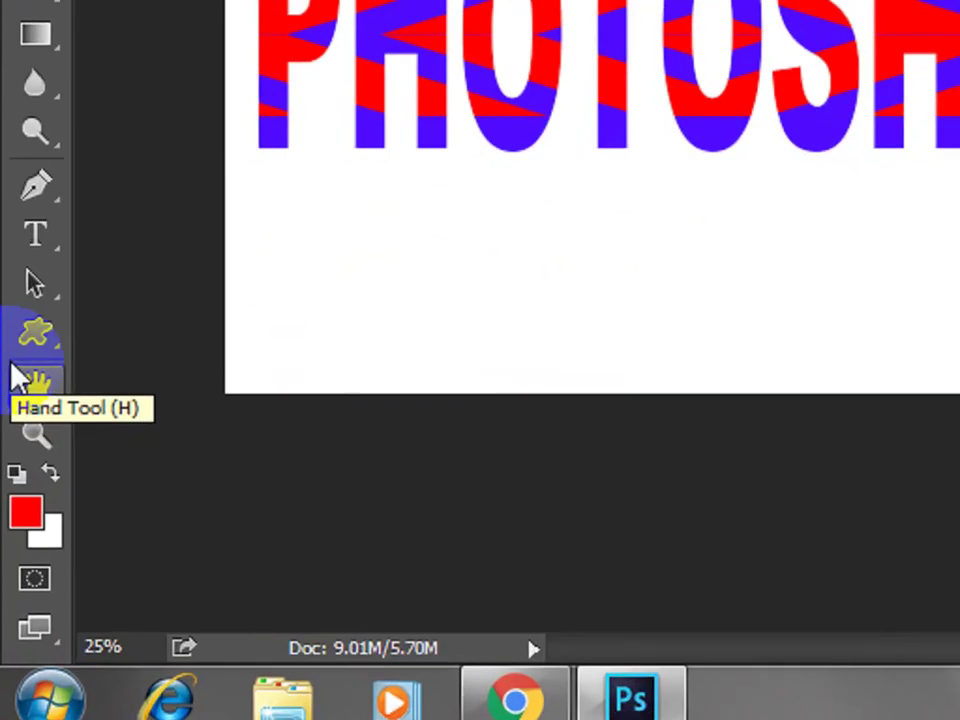
# Select the Custom Shape Tool, browse the shape list, and start a 7 × 5 inch, 300 ppi document
pyautogui.click(30, 522)
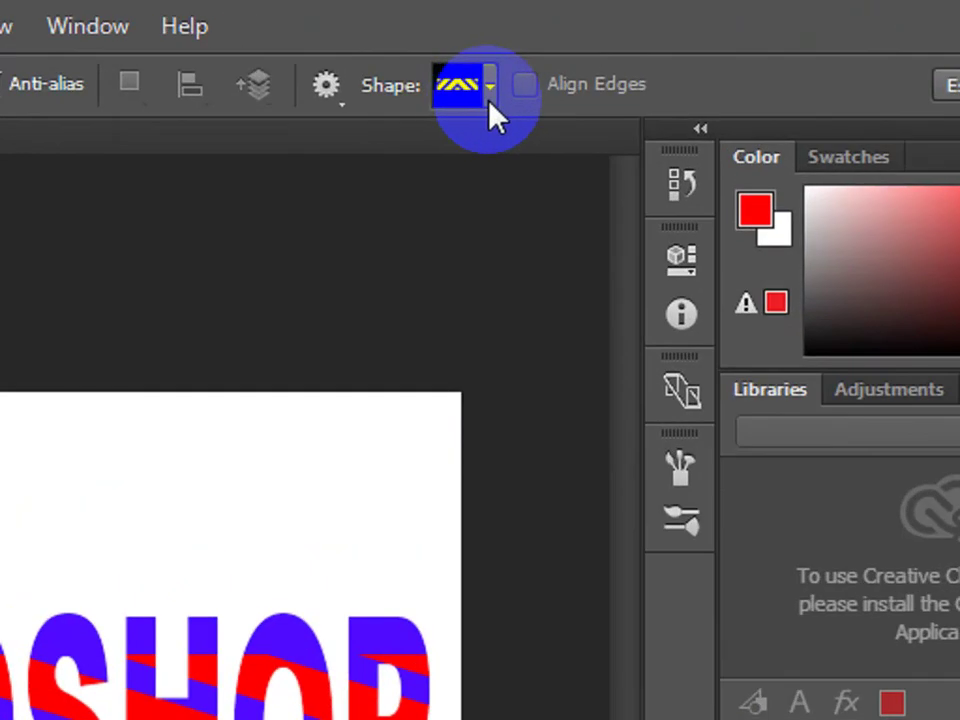
pyautogui.click(618, 48)
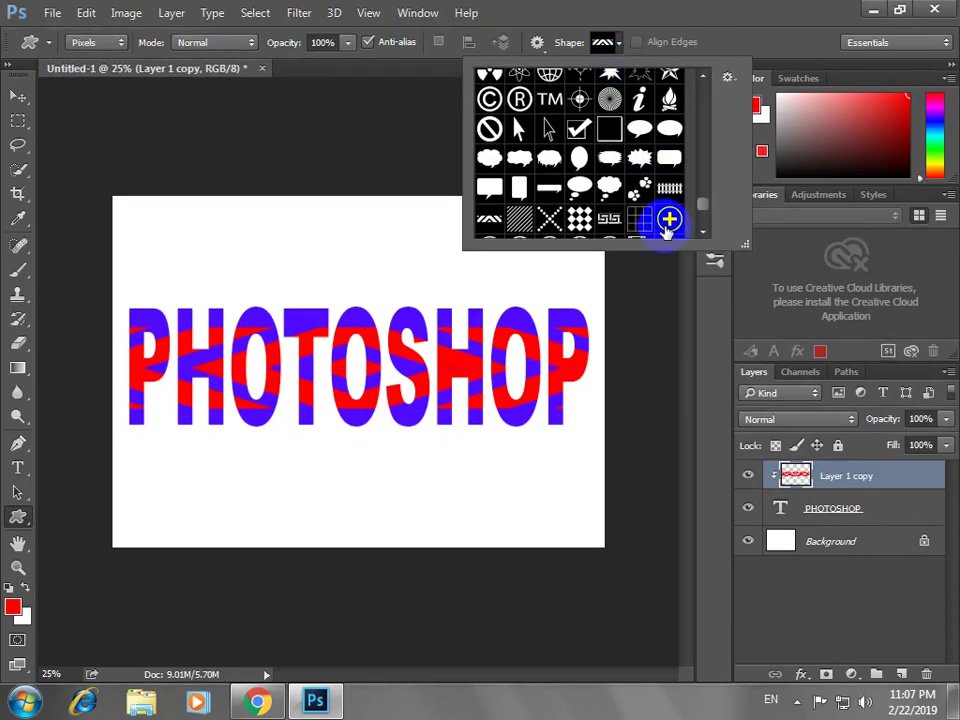
pyautogui.moveTo(704, 206); pyautogui.dragTo(703, 171)
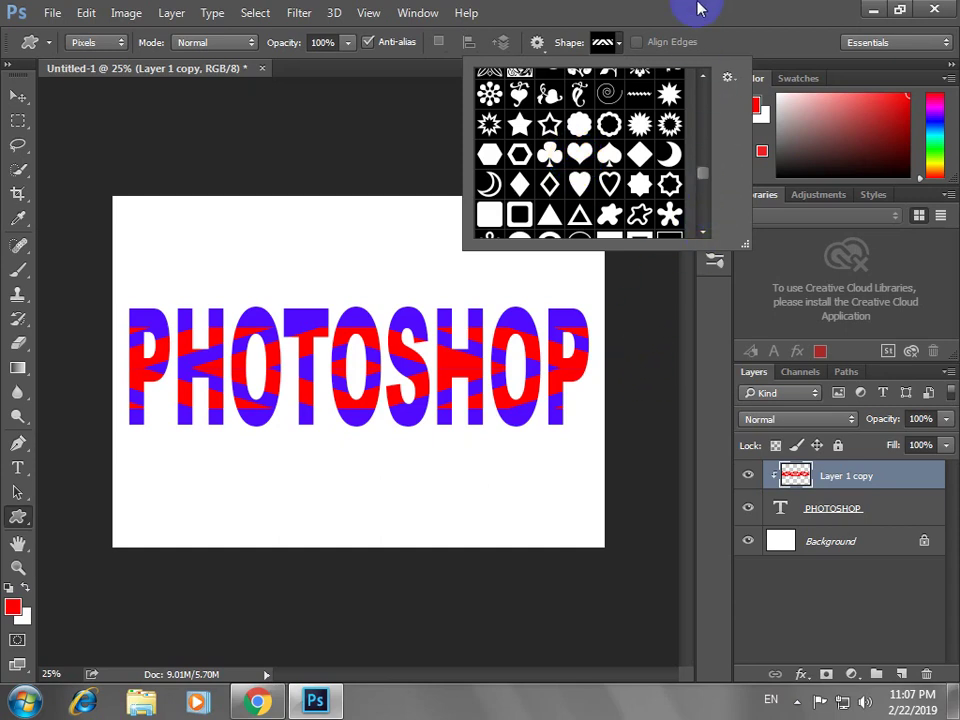
pyautogui.click(668, 75)
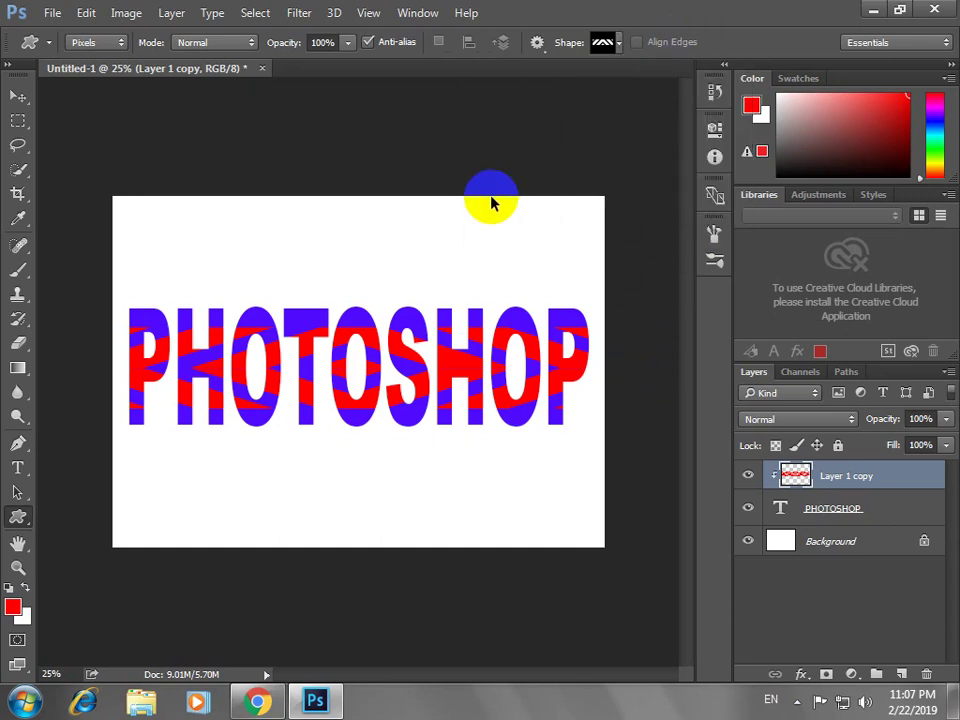
pyautogui.hotkey('ctrl', 'n')
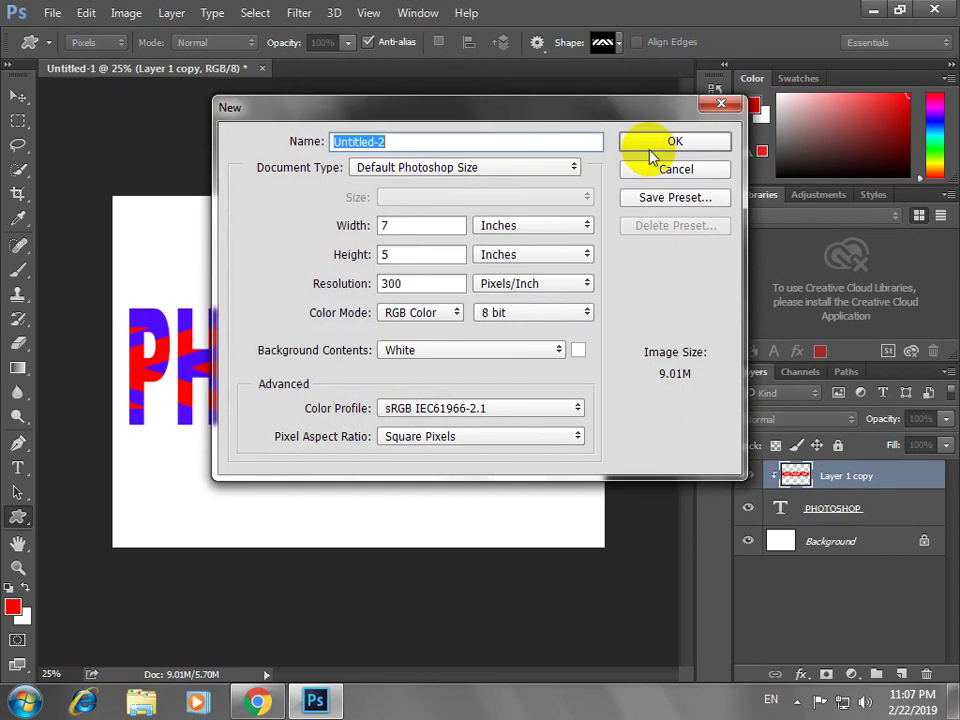
# Create the new document and draw a large red heart shape on a new layer
pyautogui.click(640, 147)
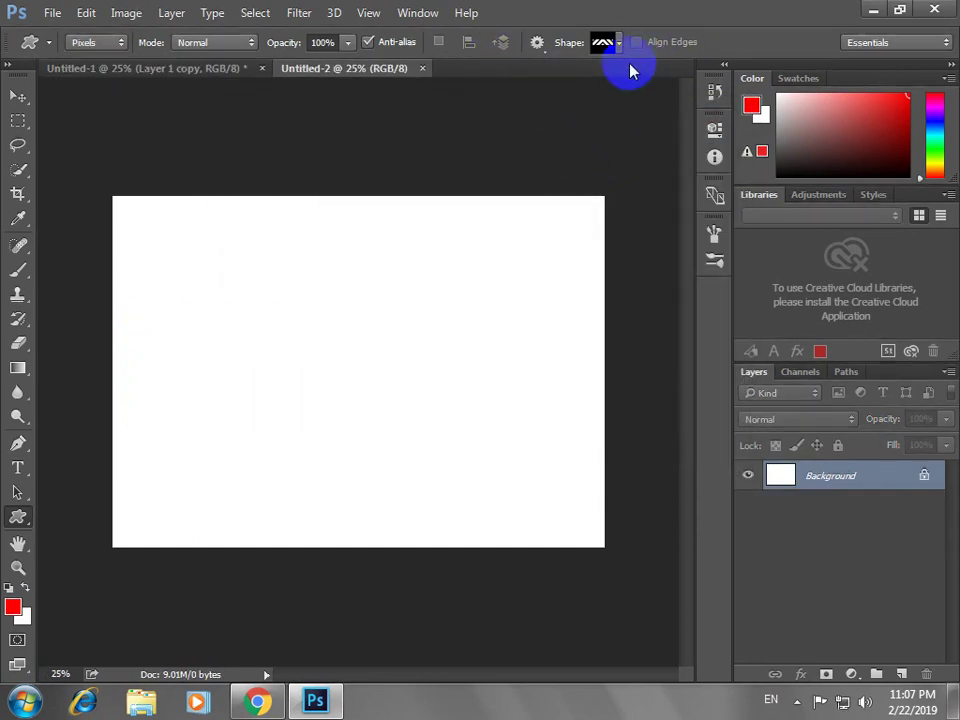
pyautogui.click(619, 42)
pyautogui.click(579, 153)
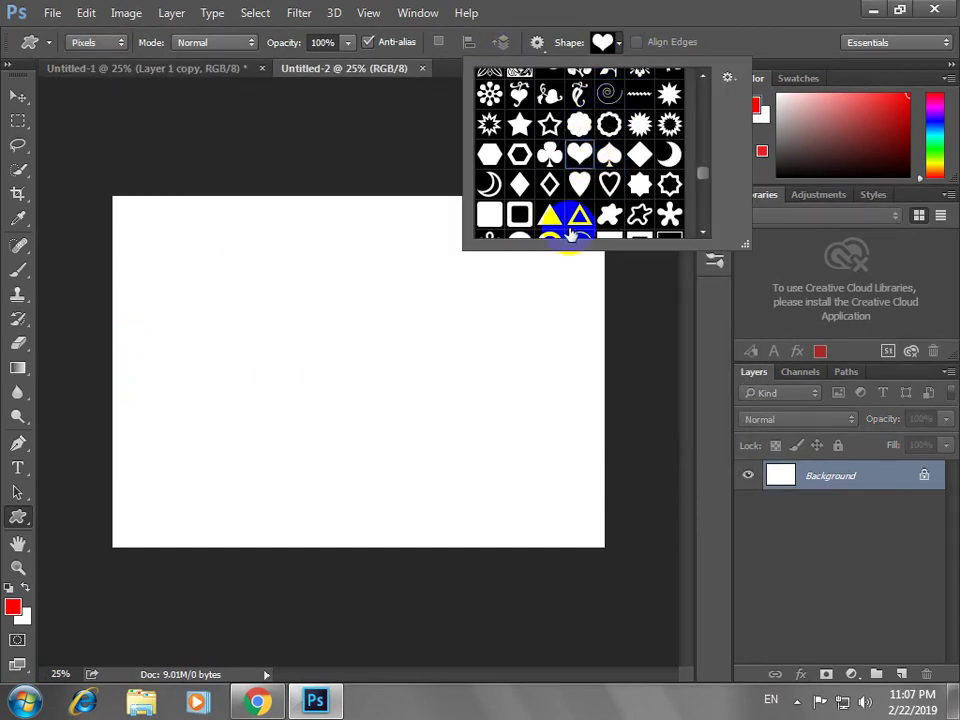
pyautogui.click(724, 8)
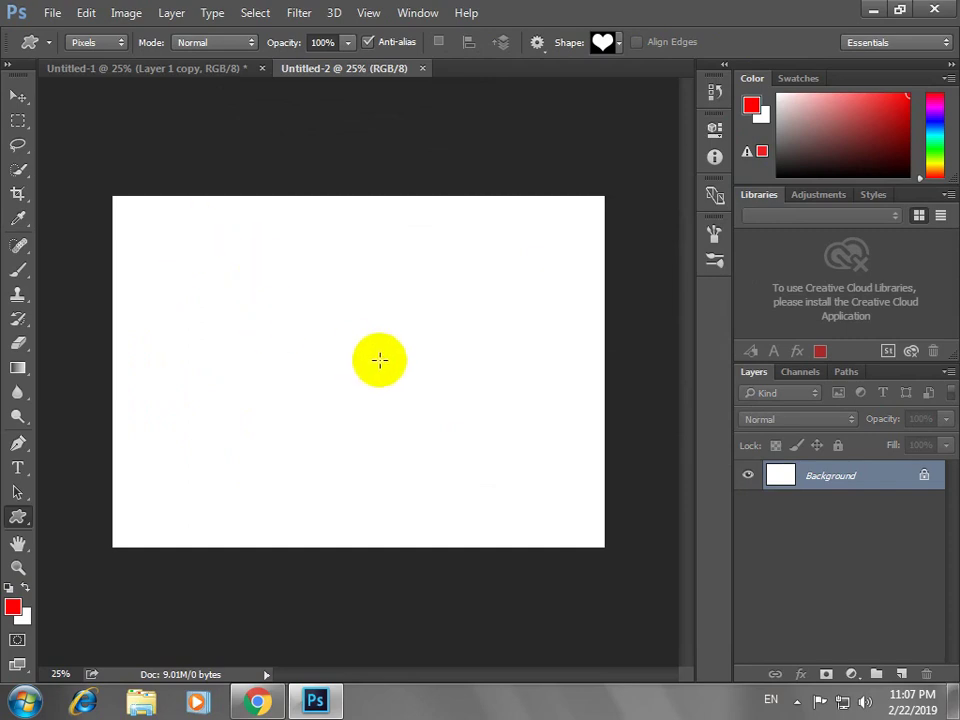
pyautogui.click(903, 675)
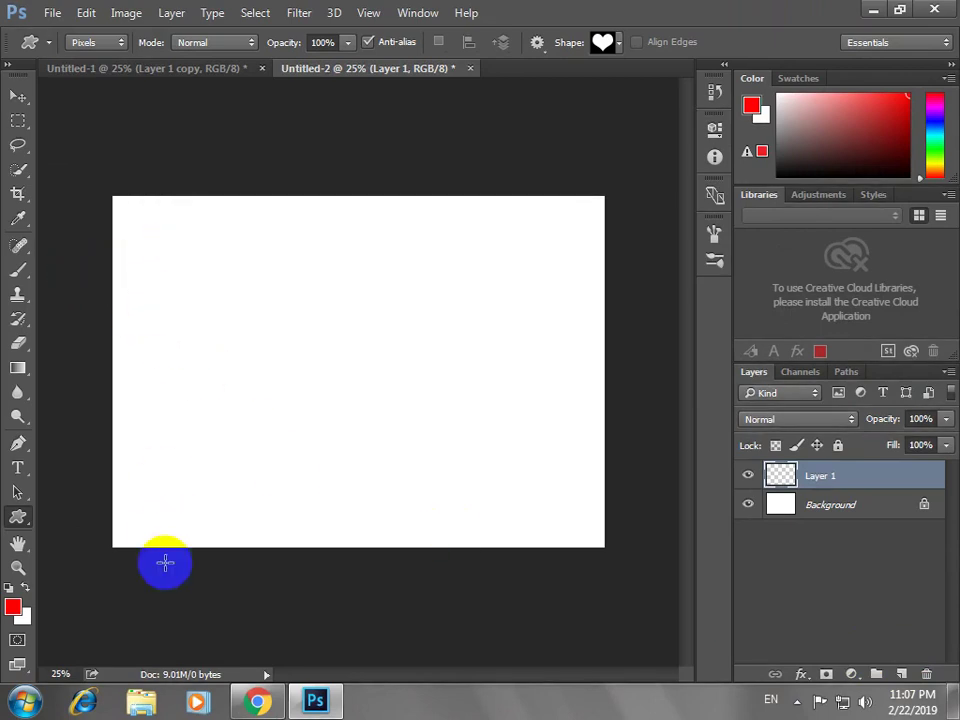
pyautogui.moveTo(240, 215); pyautogui.dragTo(575, 536)
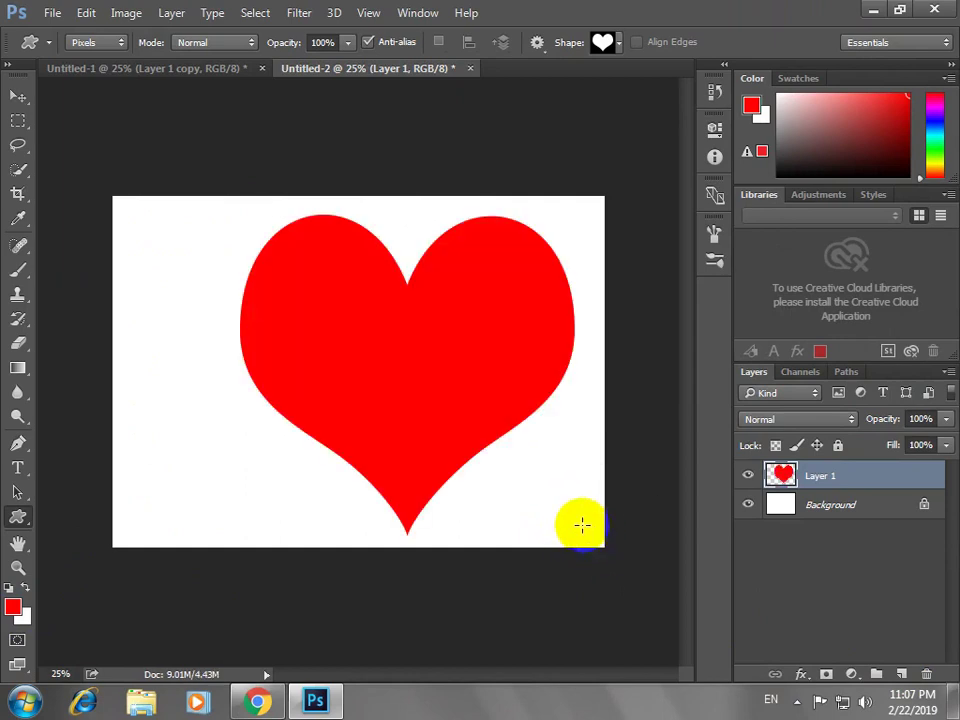
# Tilt the heart about 10 degrees, nudge it left, and bring up the Open dialog
pyautogui.hotkey('ctrl', 't')
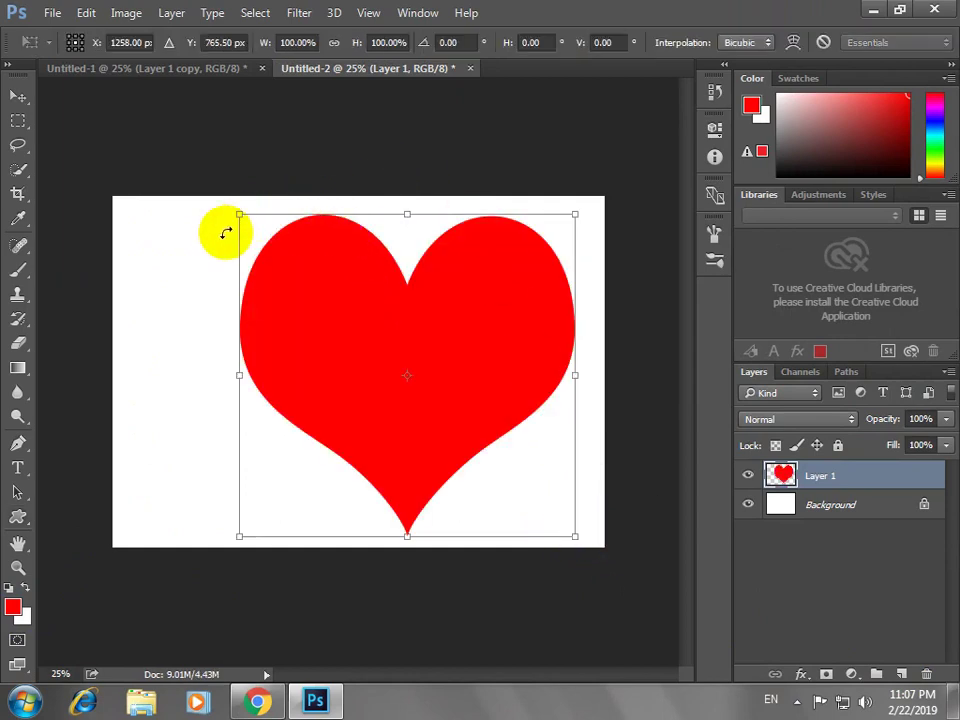
pyautogui.moveTo(225, 221); pyautogui.dragTo(207, 253)
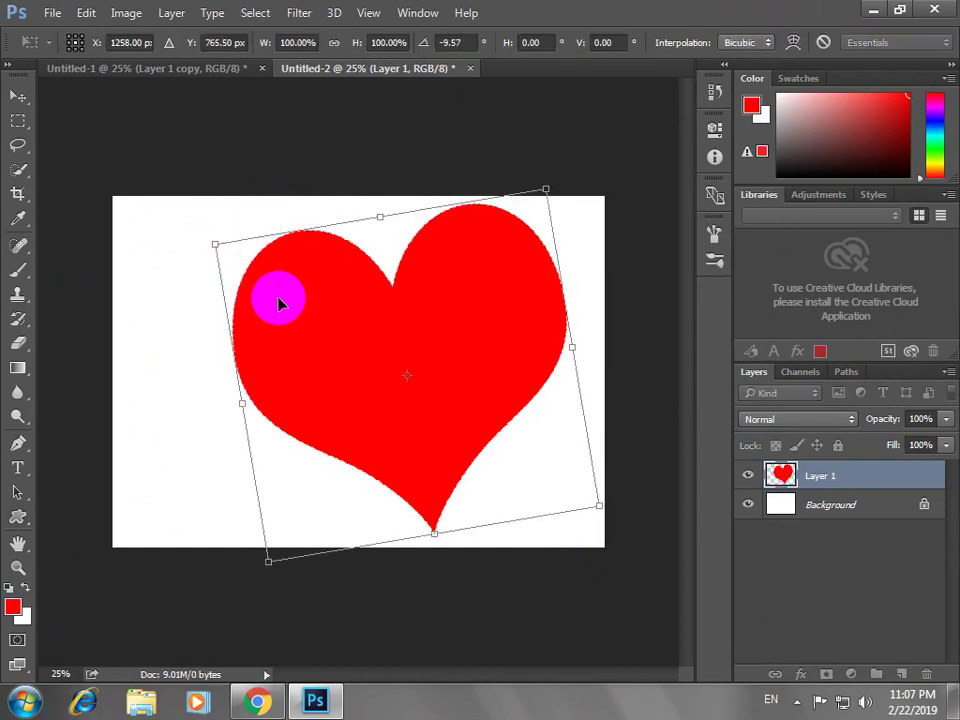
pyautogui.moveTo(281, 302); pyautogui.dragTo(261, 302)
pyautogui.press('Return')
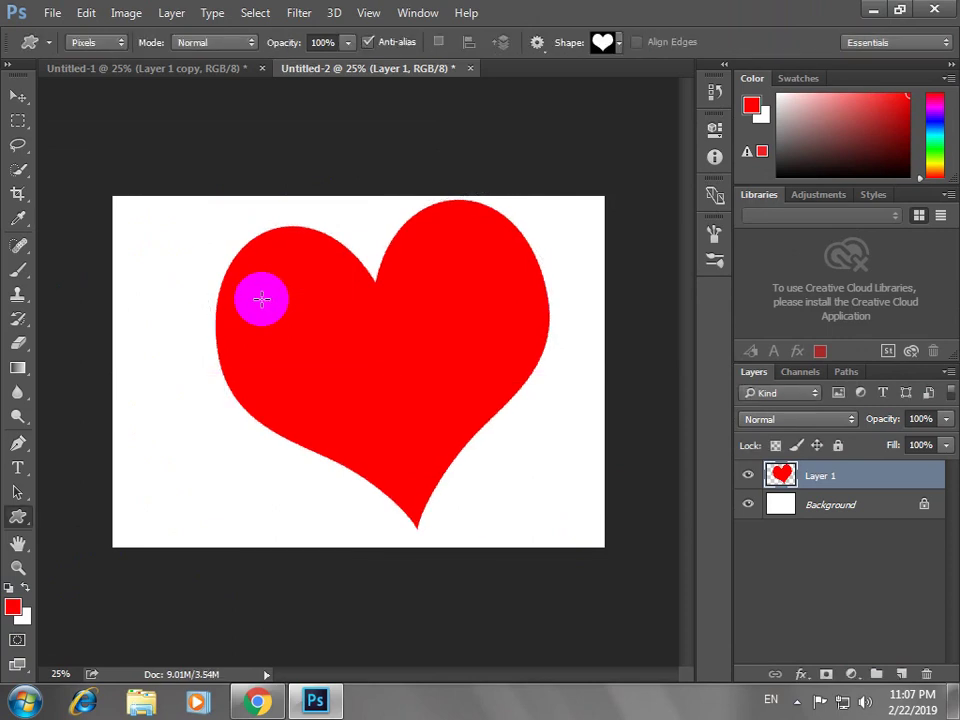
pyautogui.press('v')
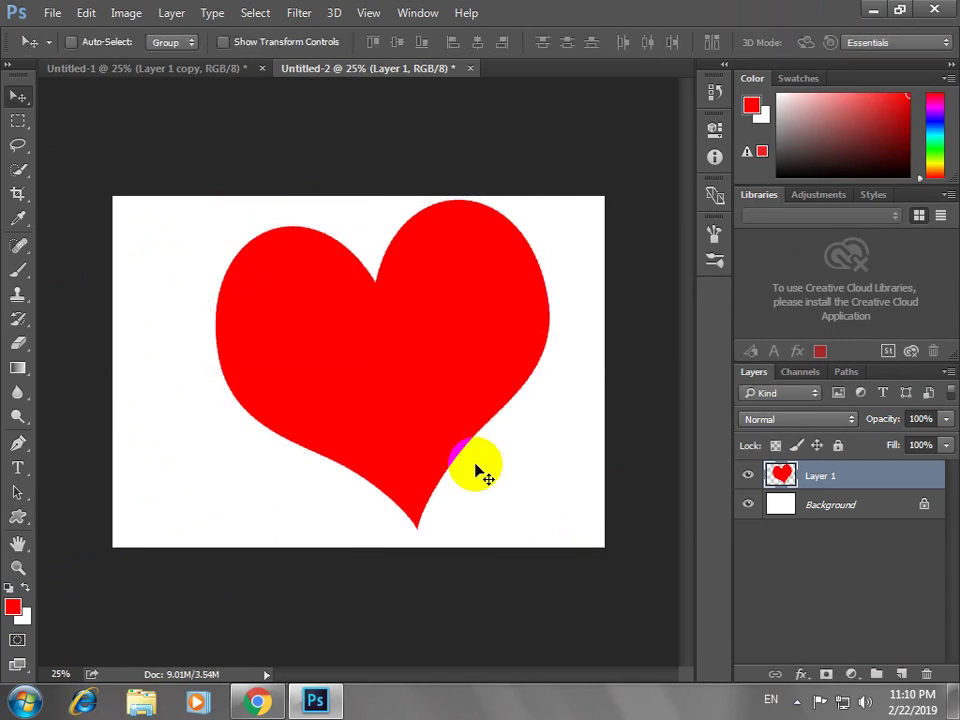
pyautogui.hotkey('ctrl', 'o')
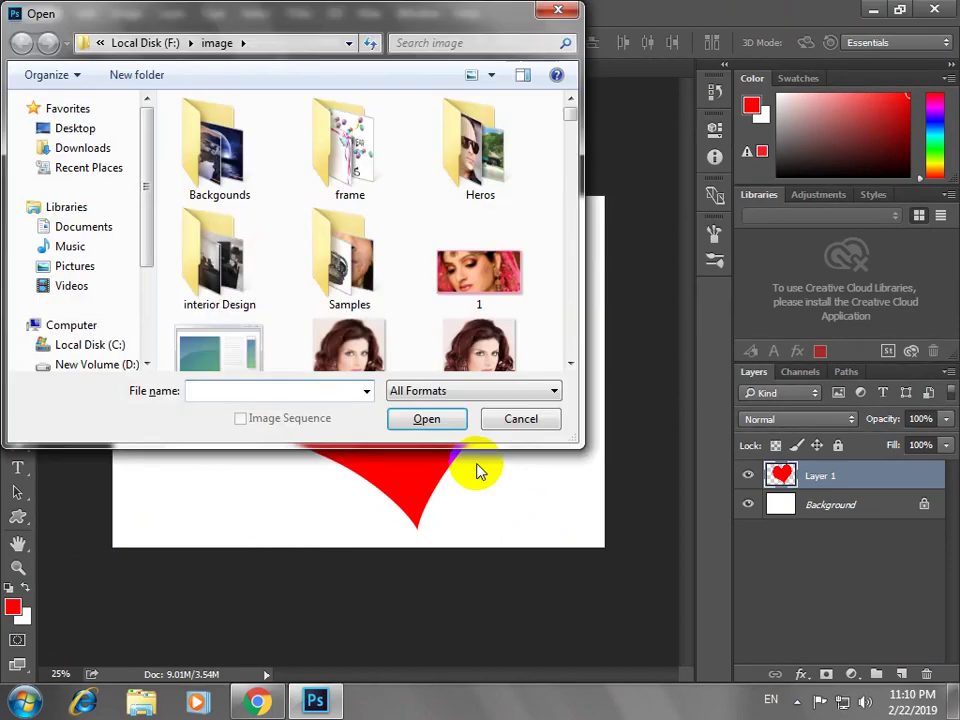
# Open the wedding photo 29.jpg from the image folder through File > Open
pyautogui.click(505, 422)
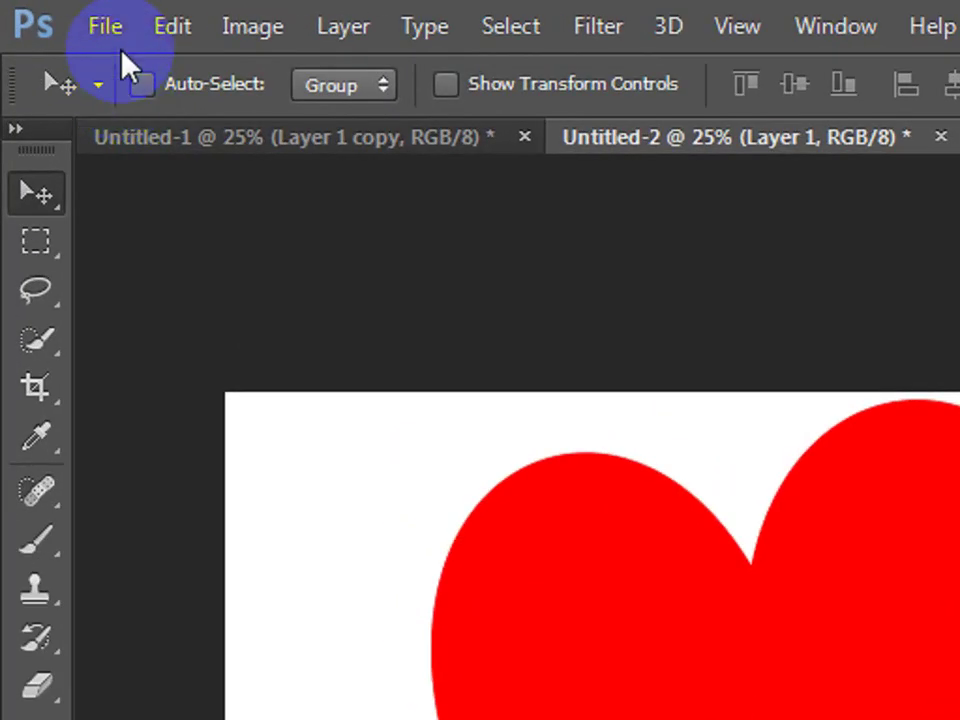
pyautogui.click(112, 30)
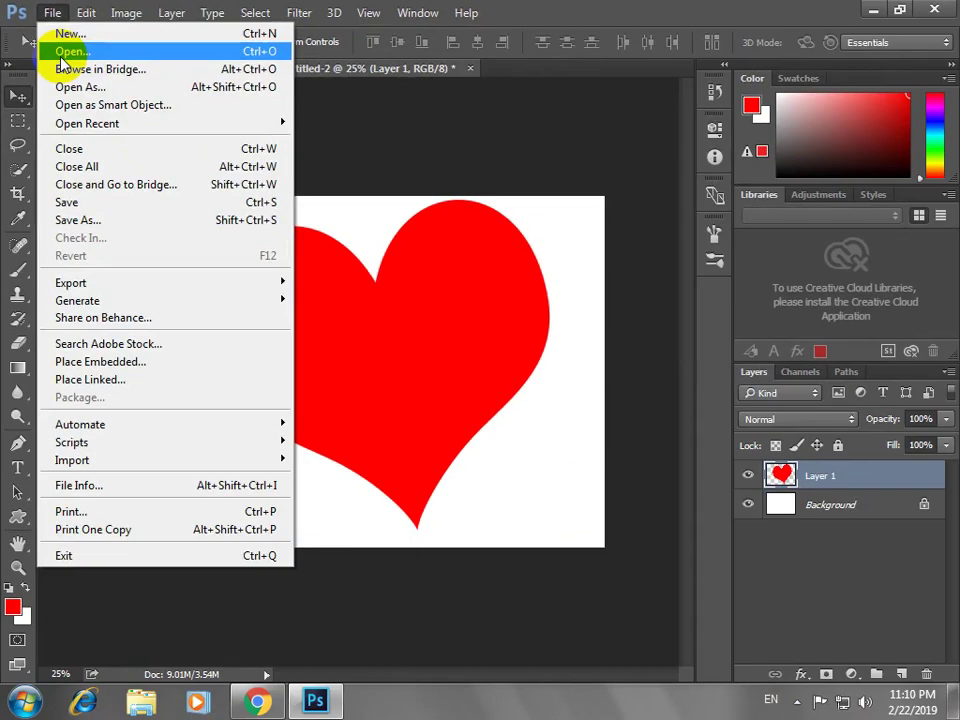
pyautogui.click(122, 117)
pyautogui.click(350, 363)
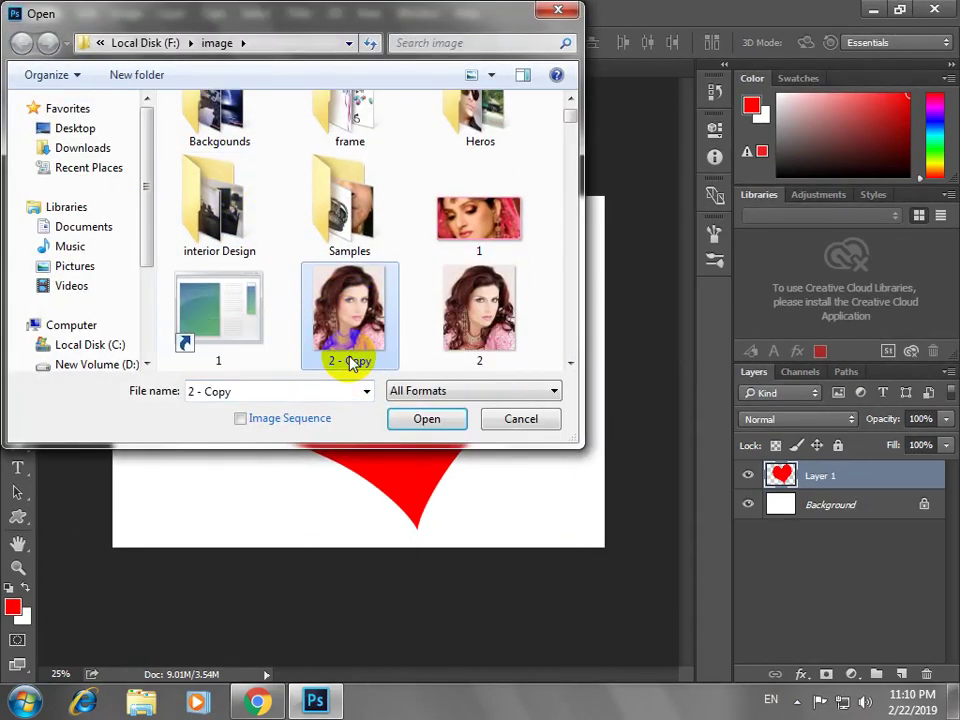
pyautogui.press('2')
pyautogui.press('3')
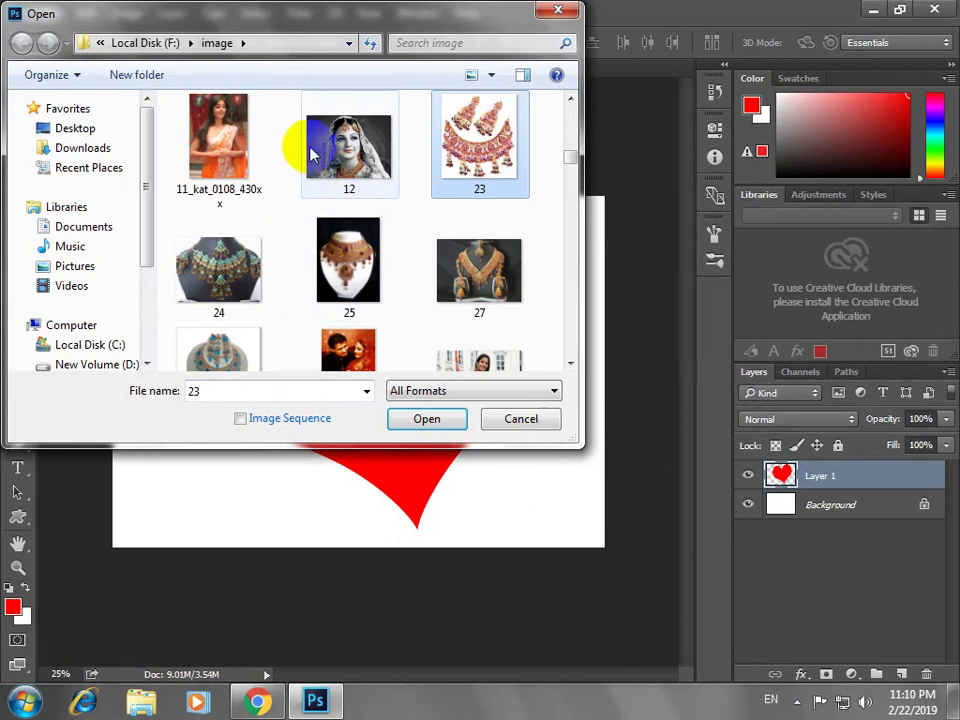
pyautogui.click(570, 363)
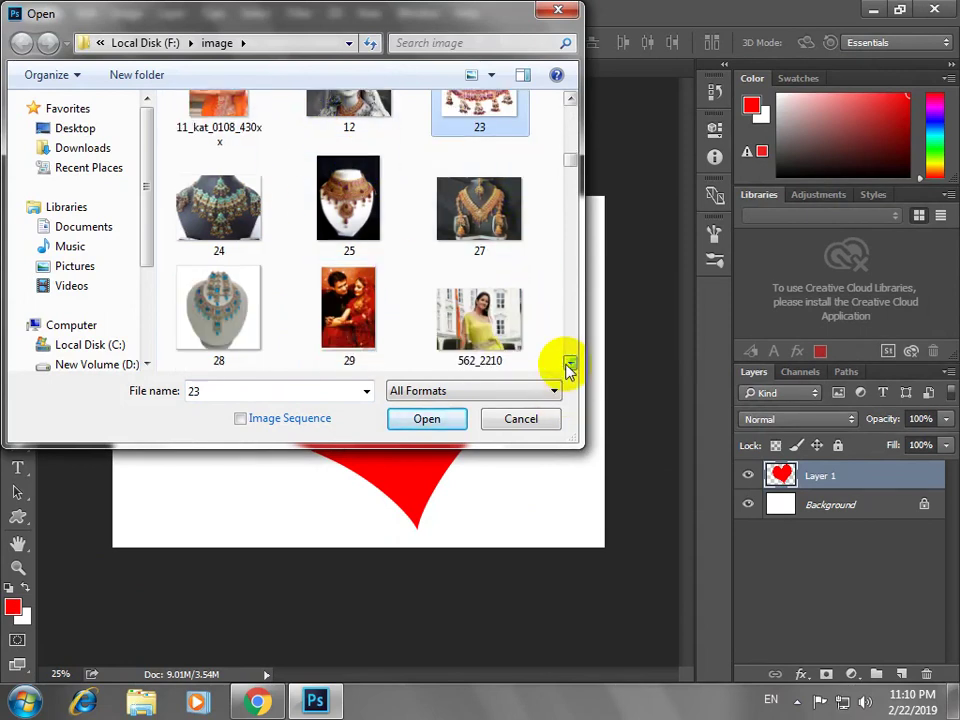
pyautogui.click(352, 320)
pyautogui.click(424, 418)
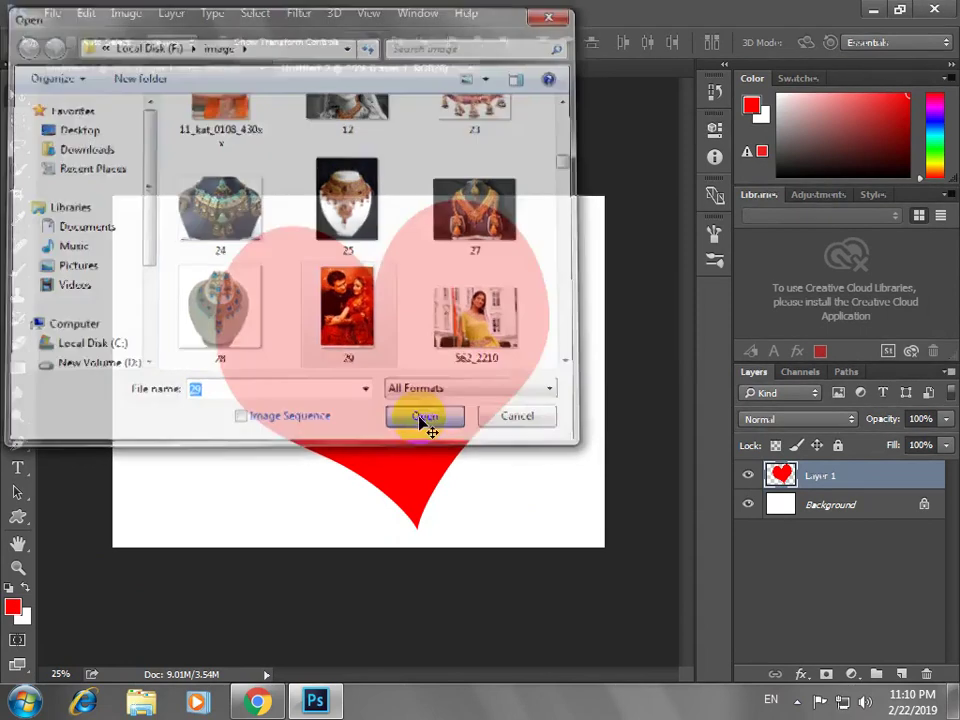
pyautogui.press('ctrl')
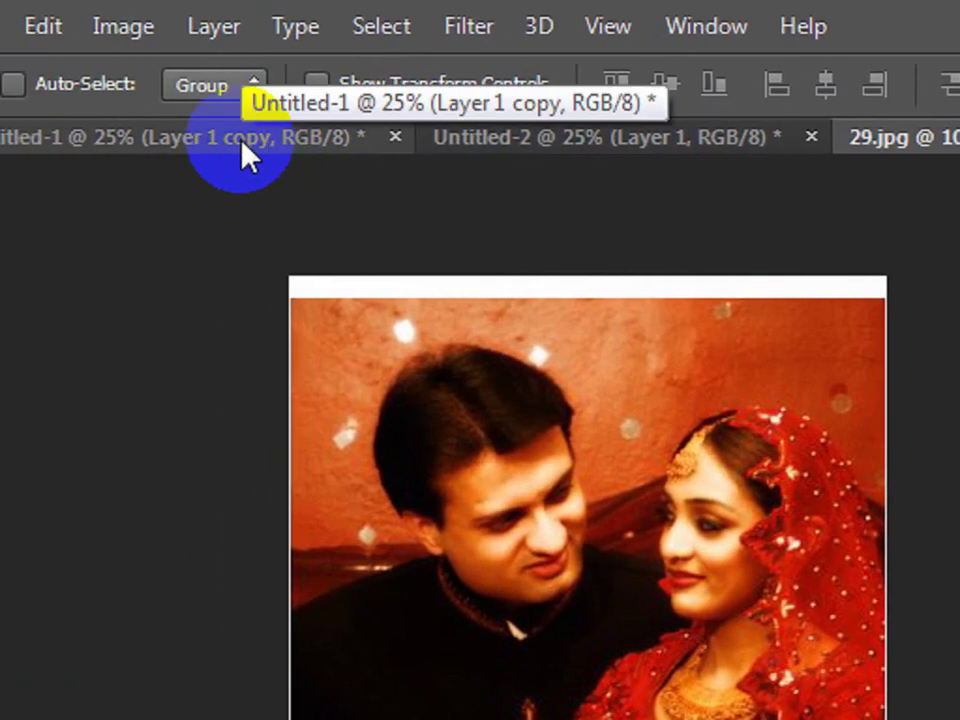
pyautogui.click(229, 155)
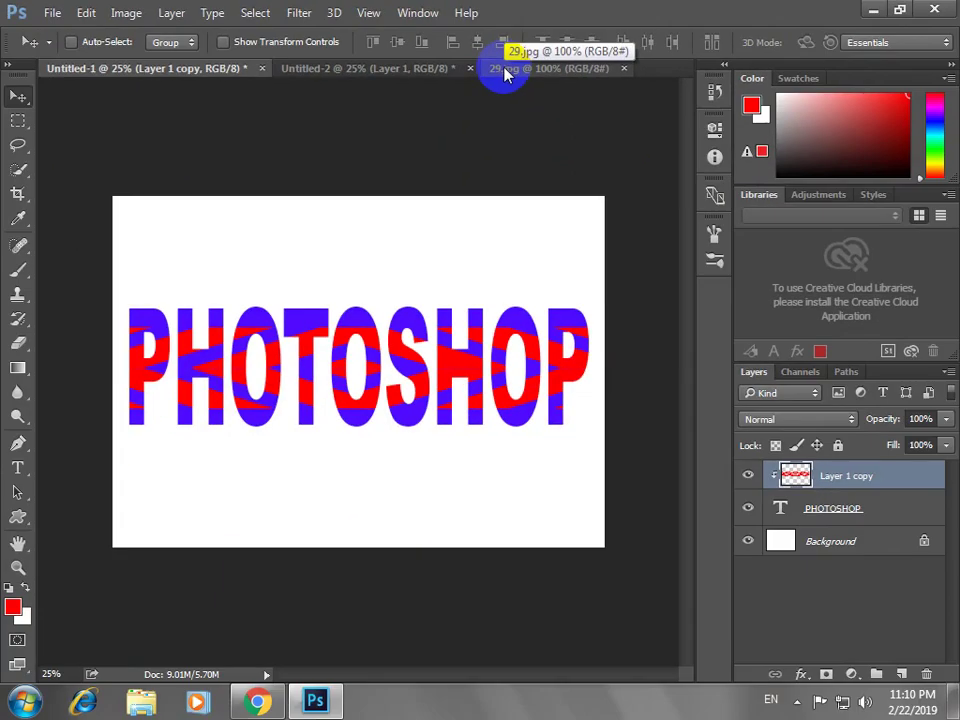
# Drag the wedding photo into the heart document and clip it to the heart layer
pyautogui.click(508, 70)
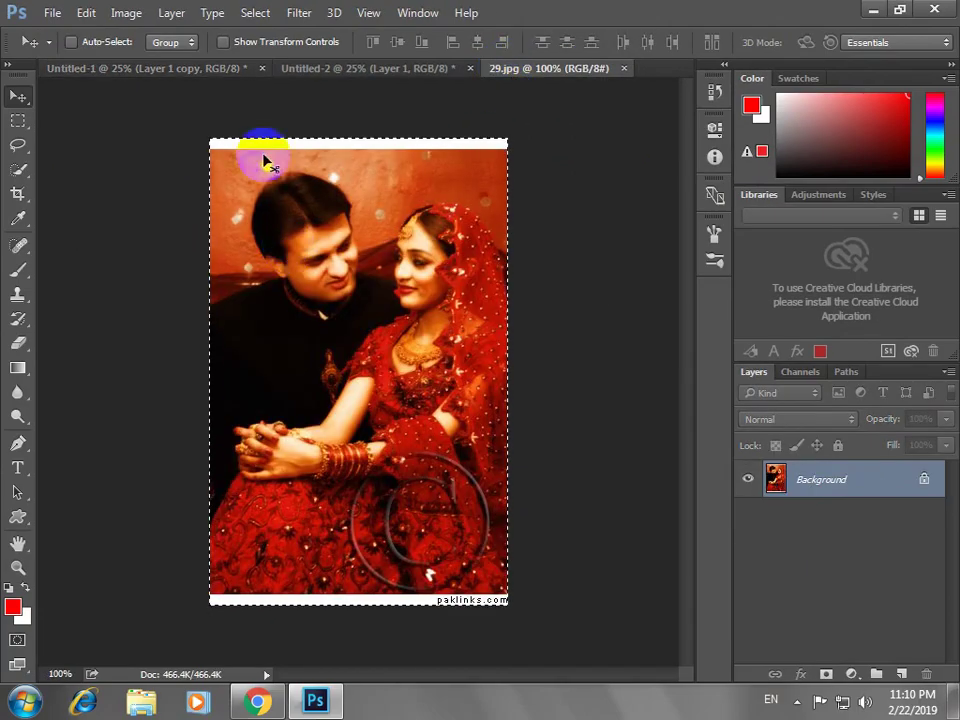
pyautogui.click(311, 69)
pyautogui.moveTo(378, 262); pyautogui.dragTo(378, 330)
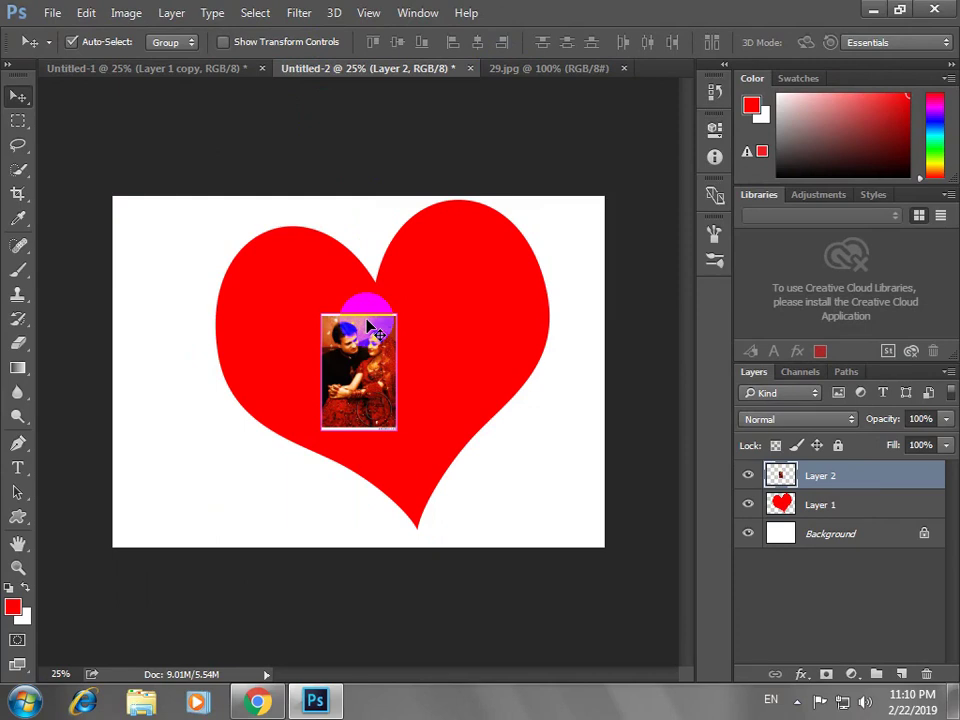
pyautogui.hotkey('ctrl', 'alt', 'g')
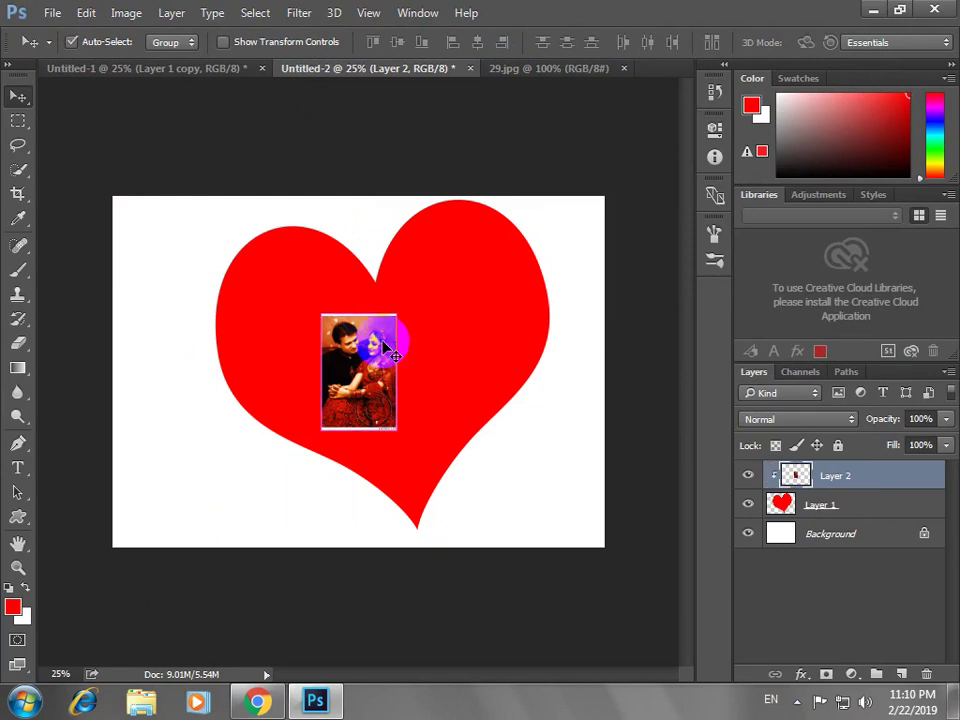
pyautogui.press('ctrl')
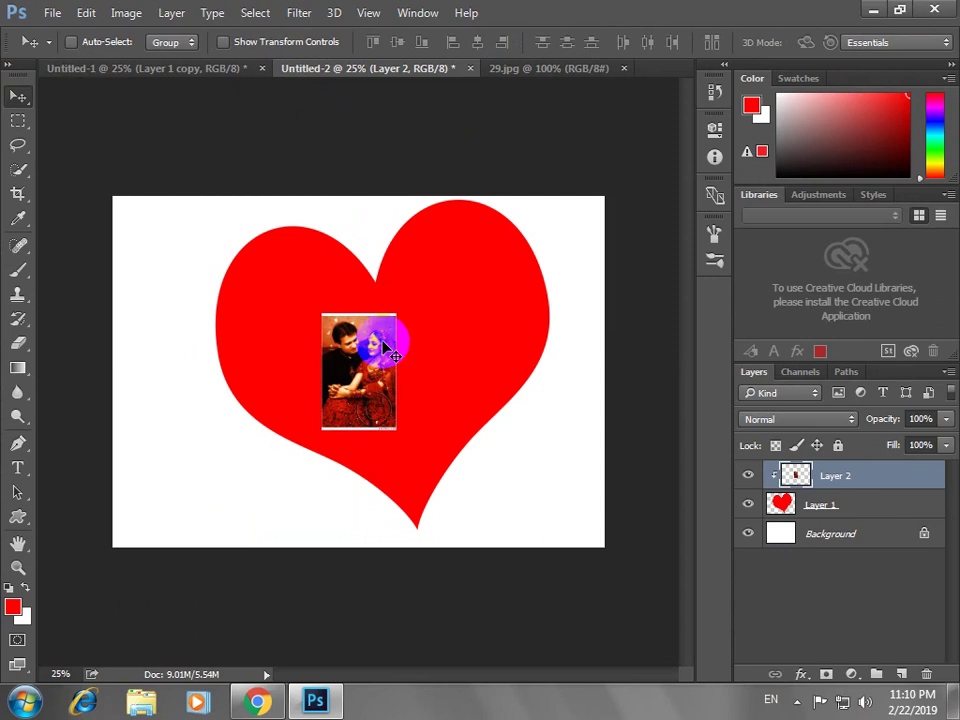
# Enlarge the clipped photo with Free Transform so it fills the whole heart
pyautogui.hotkey('ctrl', 't')
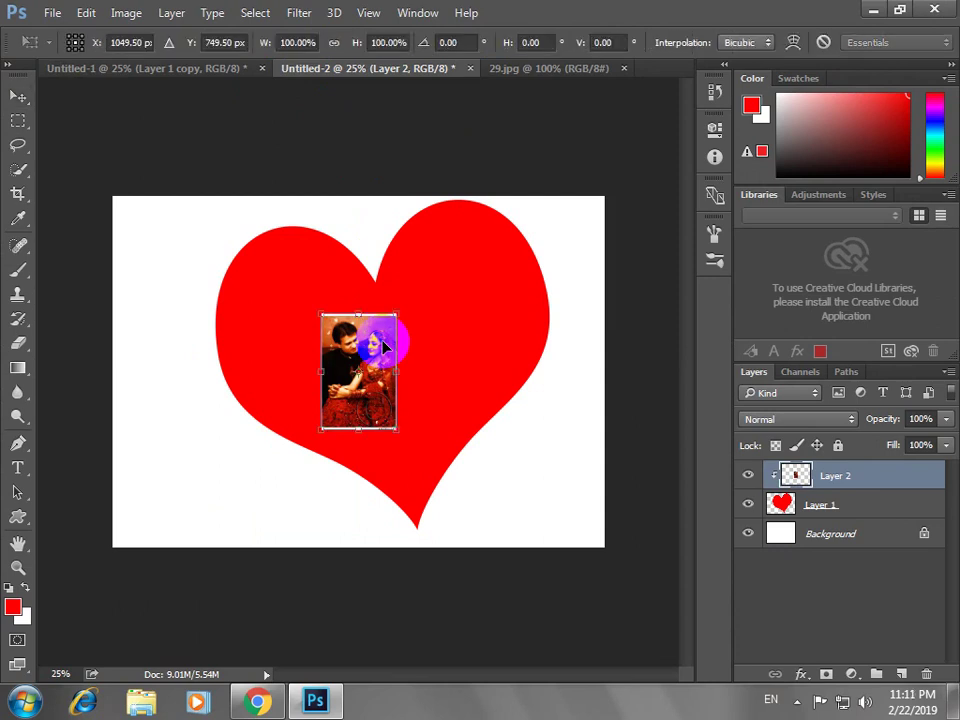
pyautogui.moveTo(397, 316); pyautogui.dragTo(520, 199)
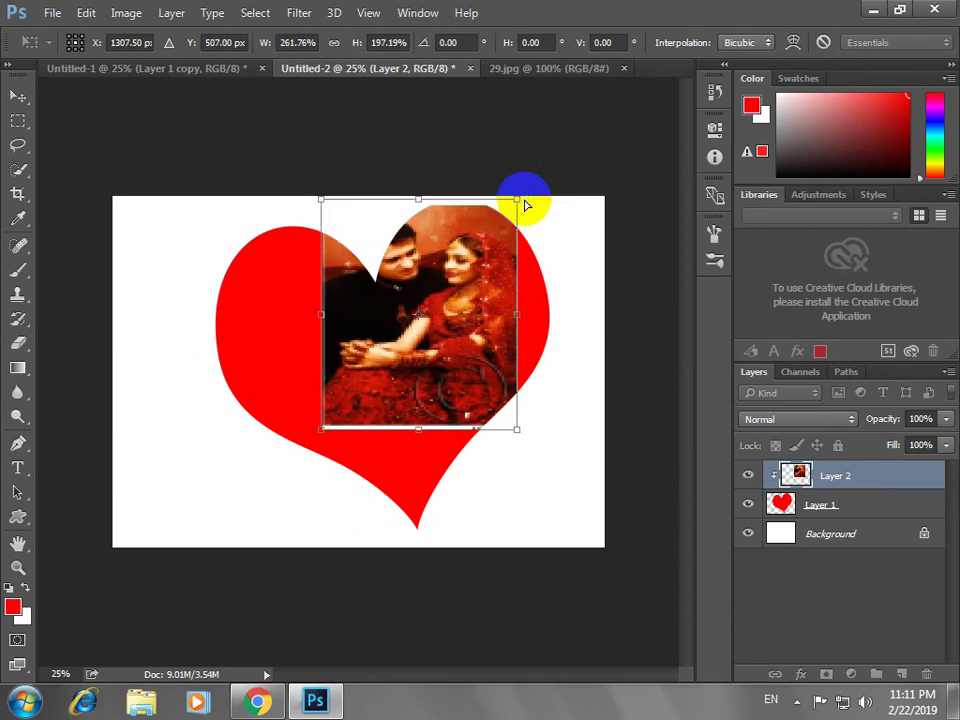
pyautogui.moveTo(516, 430); pyautogui.dragTo(564, 461)
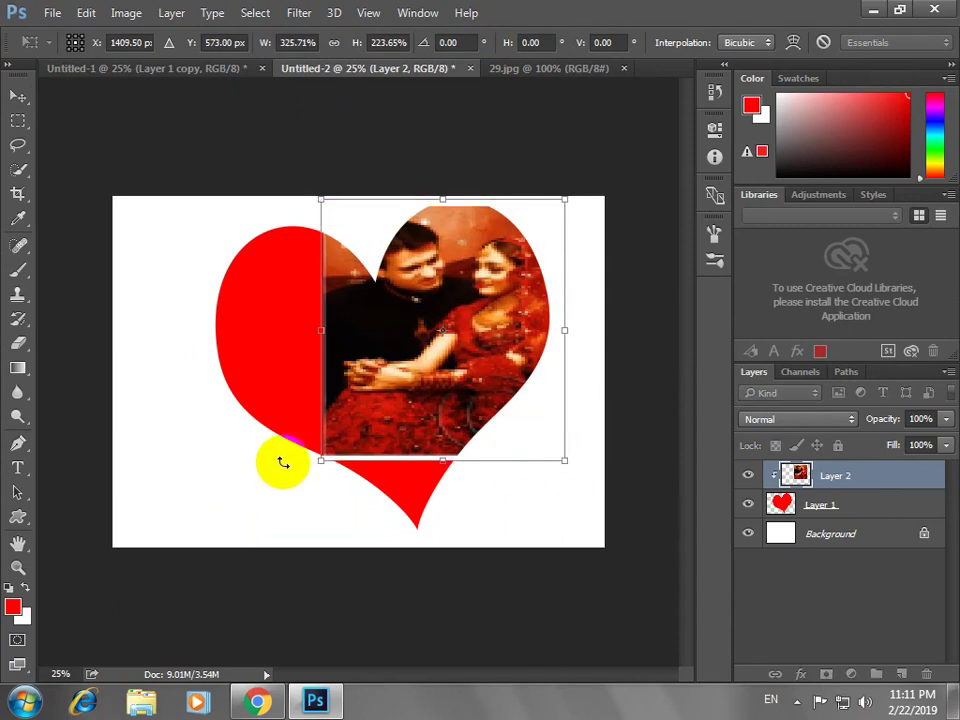
pyautogui.moveTo(321, 461); pyautogui.dragTo(194, 548)
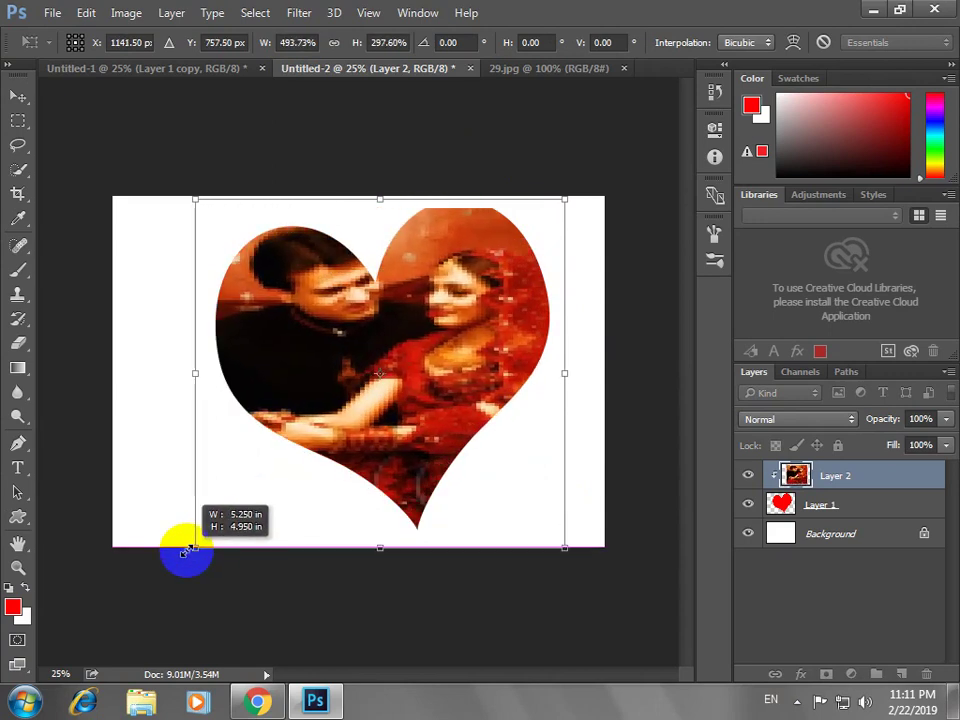
pyautogui.press('Return')
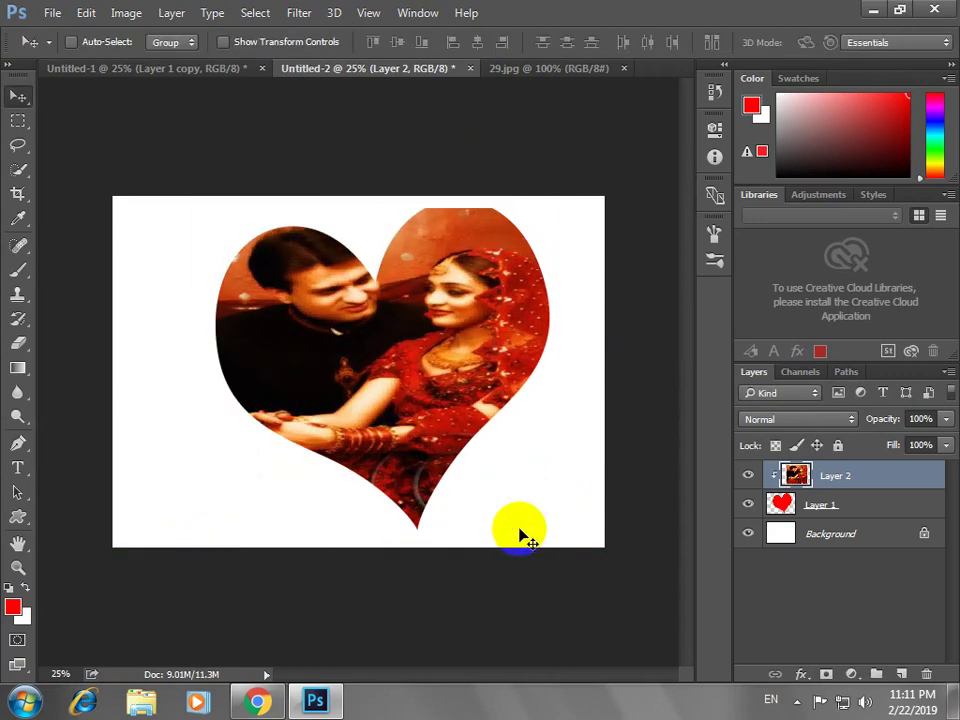
# Fill the Background layer with the red foreground colour and select the heart and photo layers together
pyautogui.click(832, 534)
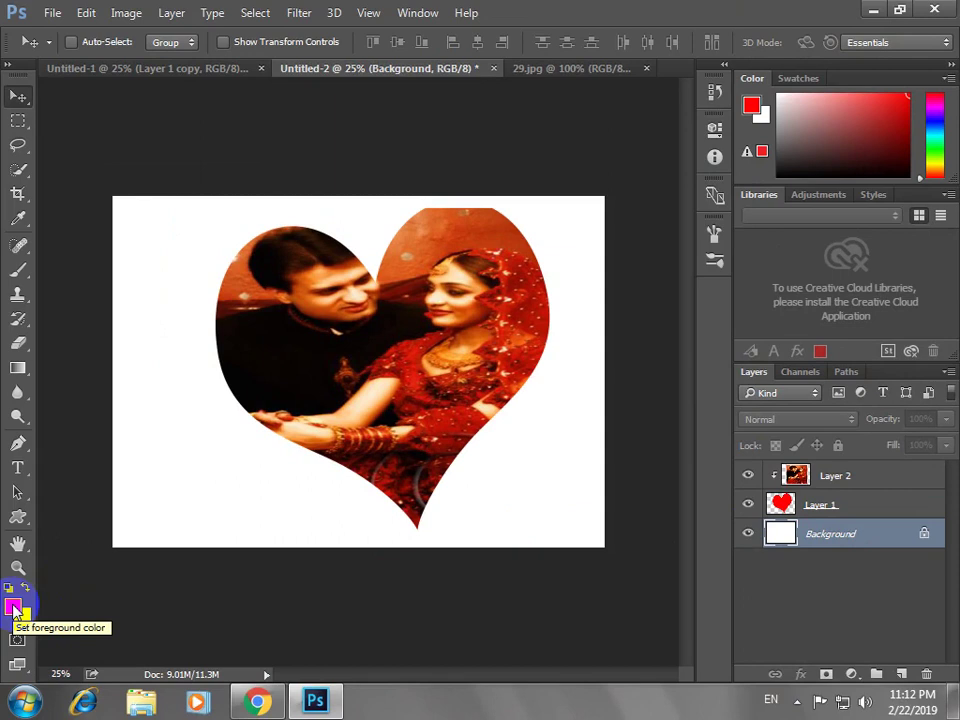
pyautogui.hotkey('alt', 'BackSpace')
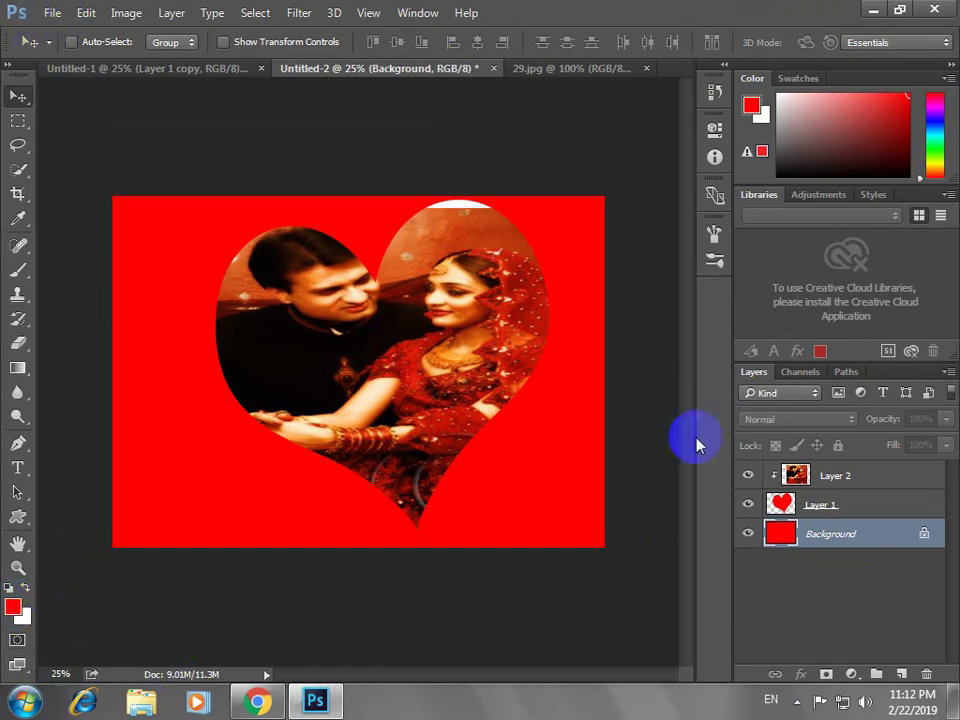
pyautogui.click(811, 507)
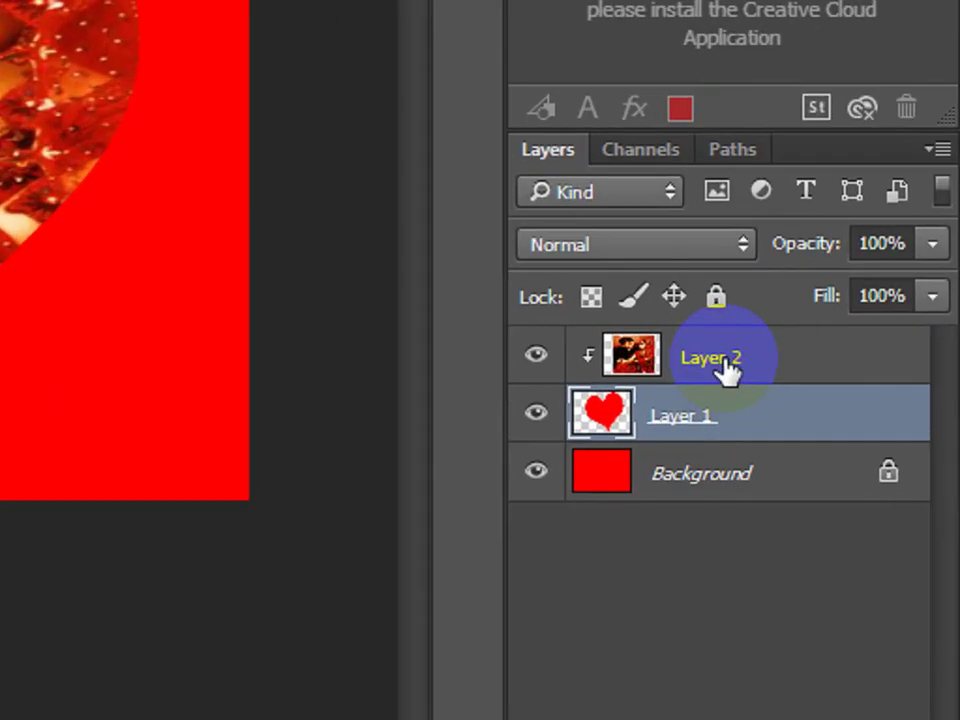
pyautogui.keyDown('shift'); pyautogui.click(725, 370); pyautogui.keyUp('shift')
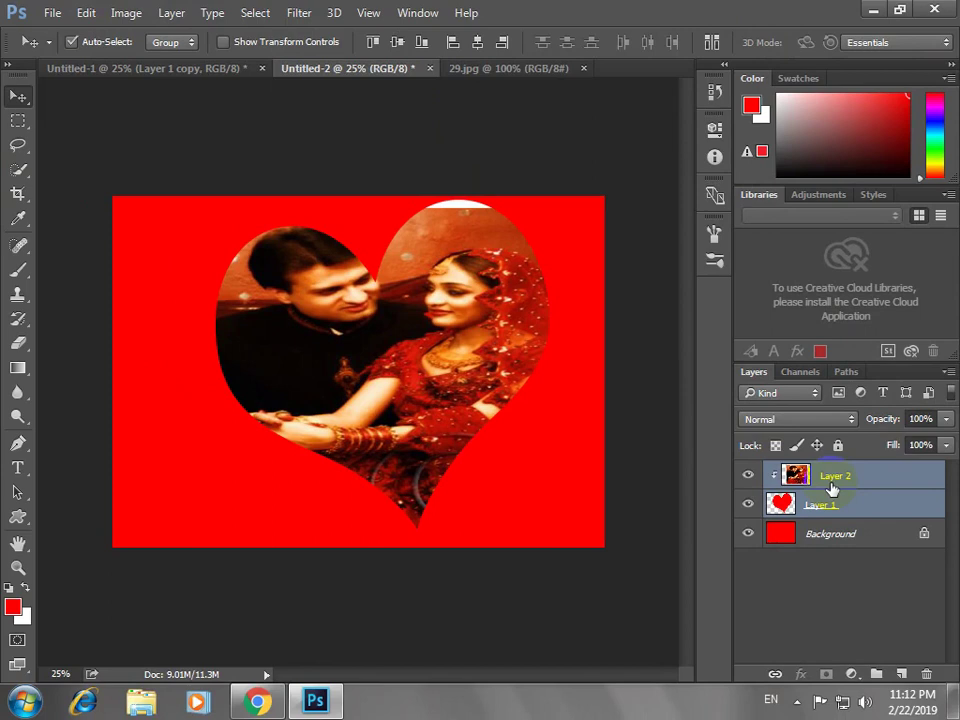
pyautogui.hotkey('ctrl', 't')
# Rotate the heart and photo about -3.82°, shift them left and scale them to roughly 92% by 91%
pyautogui.moveTo(583, 189); pyautogui.dragTo(566, 160)
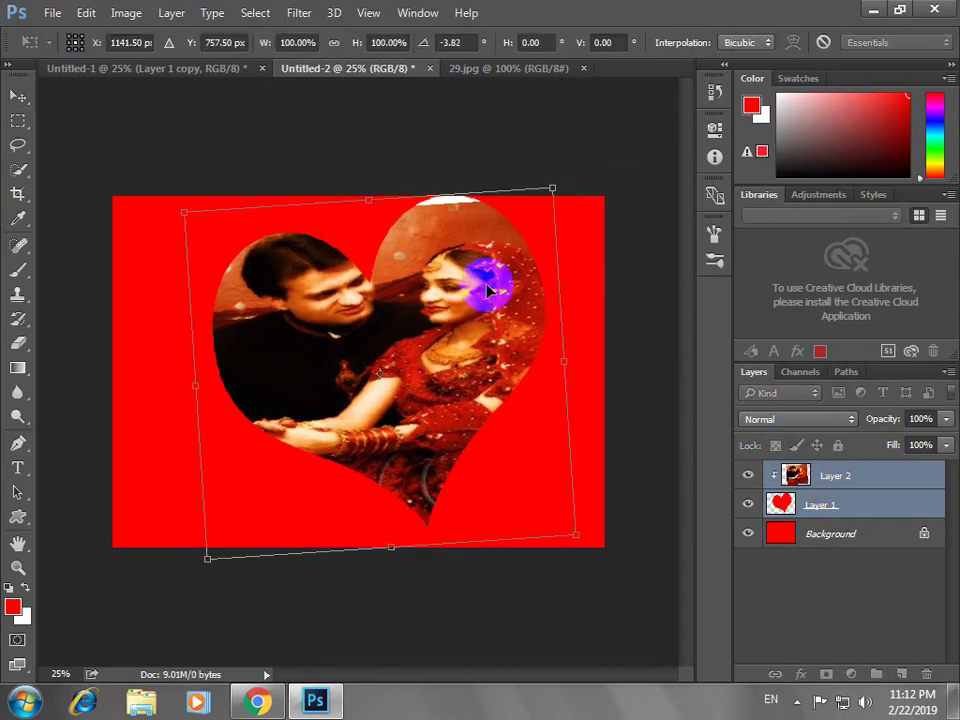
pyautogui.moveTo(488, 290); pyautogui.dragTo(414, 306)
pyautogui.moveTo(493, 544)
pyautogui.mouseDown()
pyautogui.moveTo(475, 516)
pyautogui.moveTo(445, 506)
pyautogui.mouseUp()
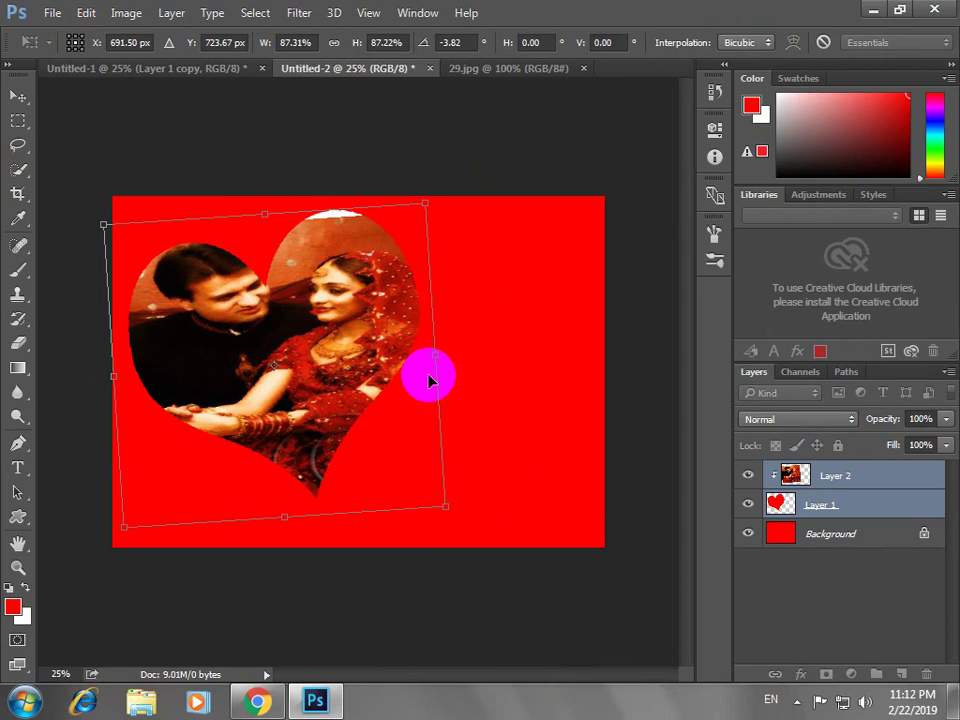
pyautogui.moveTo(443, 507); pyautogui.dragTo(461, 519)
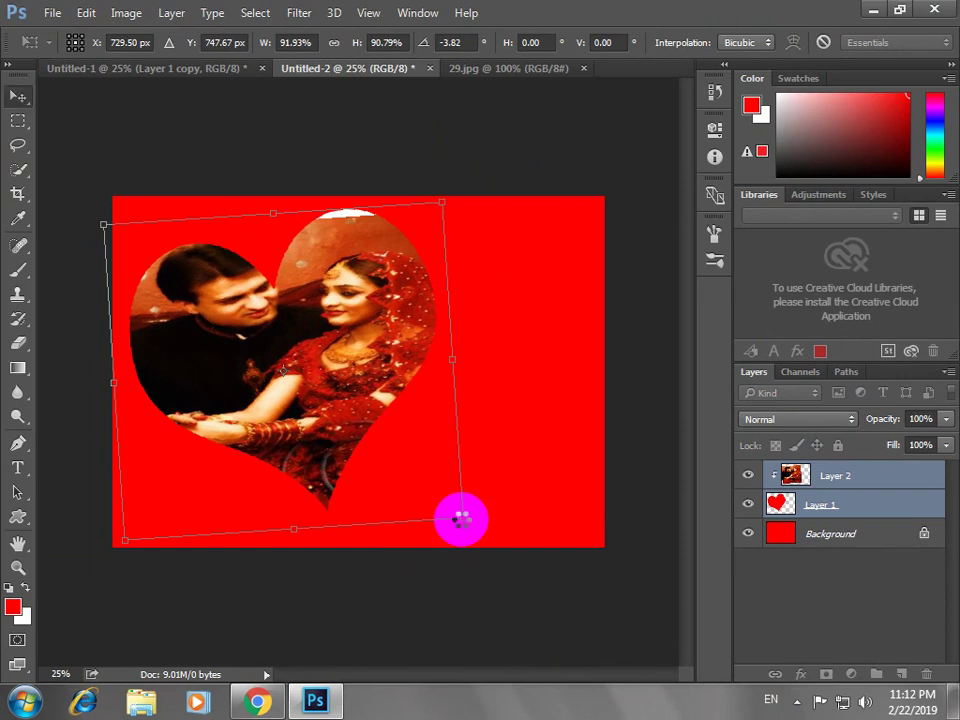
pyautogui.press('Return')
pyautogui.click(858, 512)
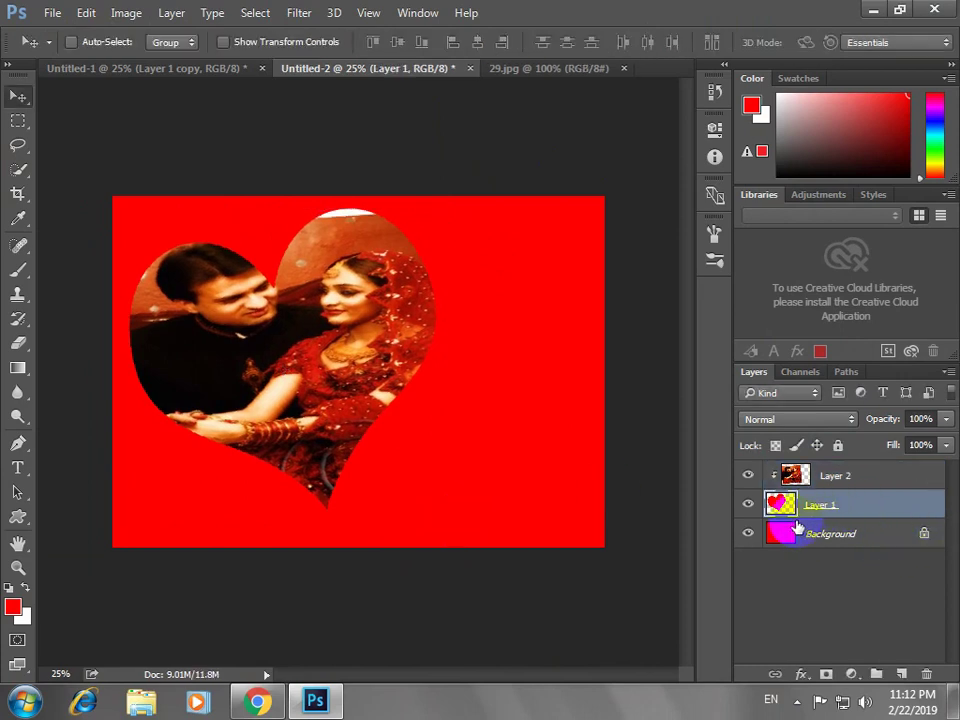
# Add a Multiply drop shadow at 35% opacity, 90° angle and distance 3 to the heart layer
pyautogui.click(801, 674)
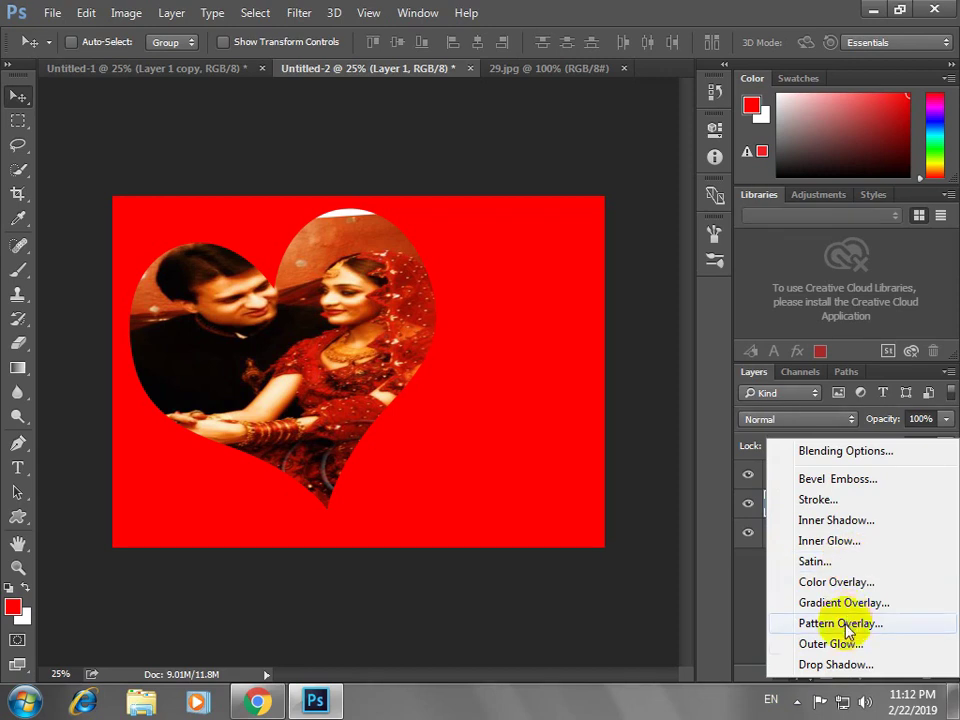
pyautogui.click(838, 666)
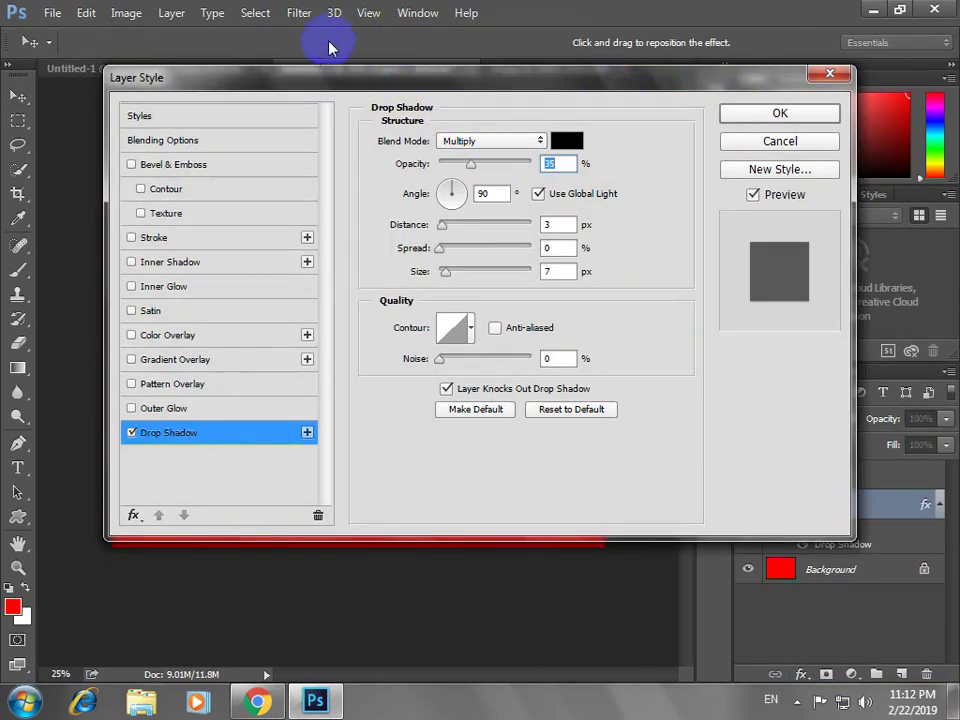
pyautogui.moveTo(320, 82)
pyautogui.mouseDown()
pyautogui.moveTo(728, 104)
pyautogui.moveTo(650, 107)
pyautogui.mouseUp()
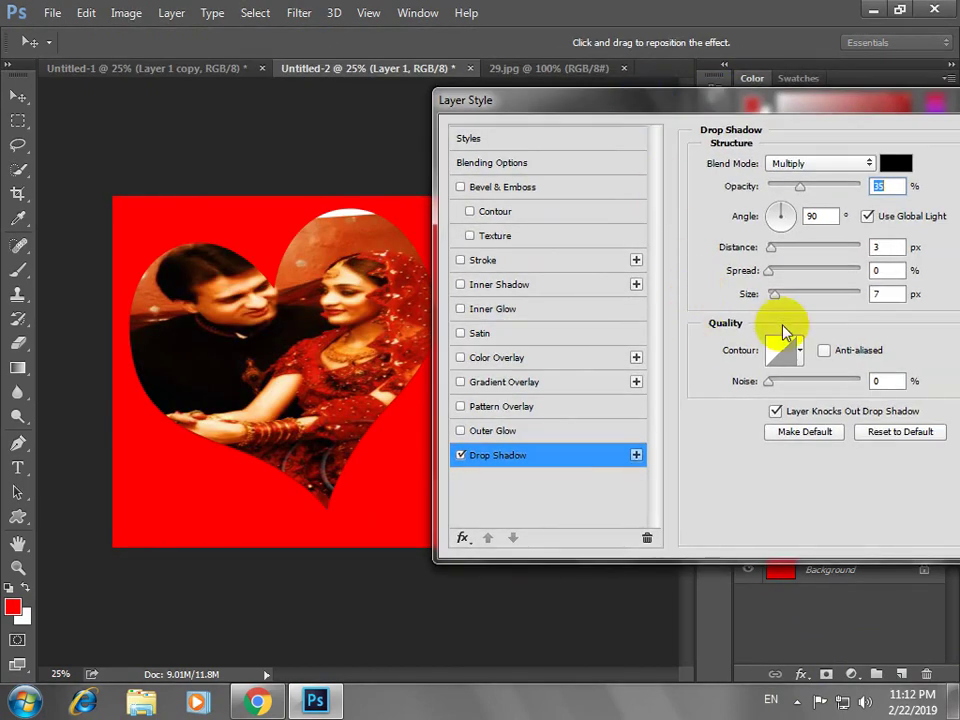
pyautogui.moveTo(789, 296)
pyautogui.mouseDown()
pyautogui.moveTo(795, 302)
pyautogui.moveTo(781, 296)
pyautogui.moveTo(823, 303)
pyautogui.moveTo(800, 296)
pyautogui.mouseUp()
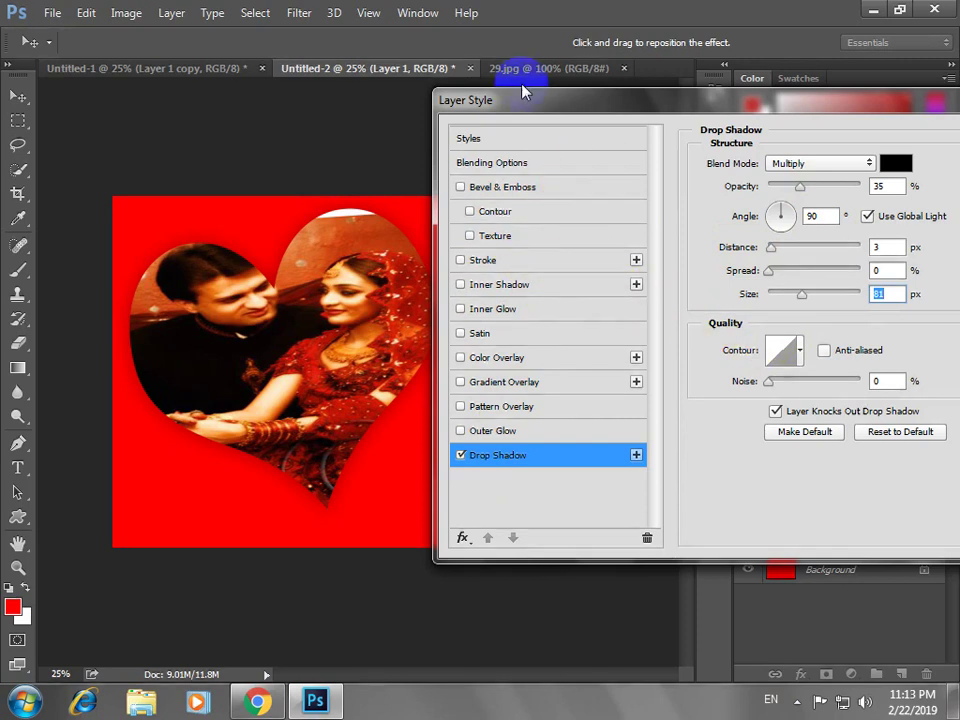
pyautogui.moveTo(484, 98); pyautogui.dragTo(368, 121)
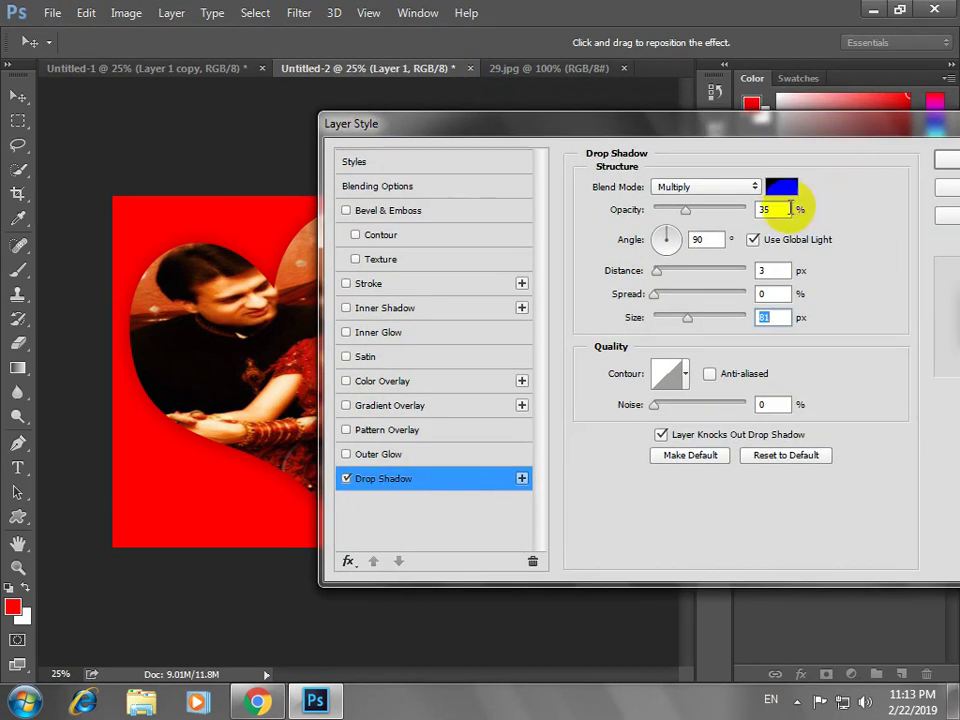
pyautogui.moveTo(760, 134); pyautogui.dragTo(664, 140)
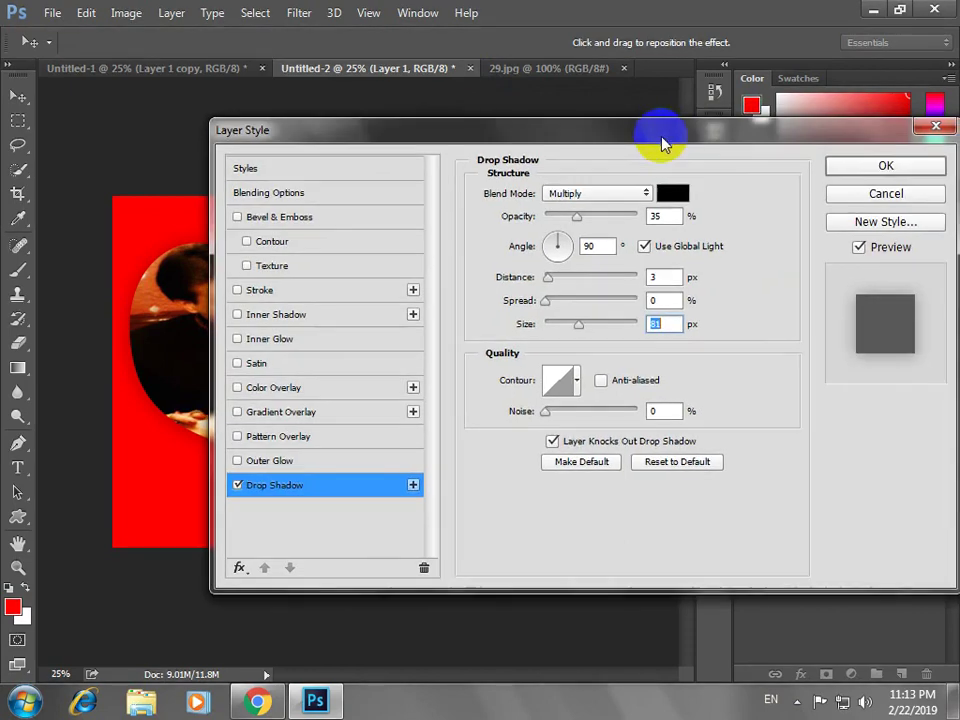
pyautogui.click(885, 170)
pyautogui.moveTo(392, 322)
pyautogui.mouseDown()
pyautogui.moveTo(398, 335)
pyautogui.moveTo(443, 343)
pyautogui.moveTo(432, 274)
pyautogui.moveTo(360, 272)
pyautogui.moveTo(393, 360)
pyautogui.moveTo(414, 336)
pyautogui.moveTo(386, 320)
pyautogui.moveTo(391, 298)
pyautogui.moveTo(403, 301)
pyautogui.moveTo(392, 319)
pyautogui.moveTo(403, 335)
pyautogui.moveTo(403, 326)
pyautogui.mouseUp()
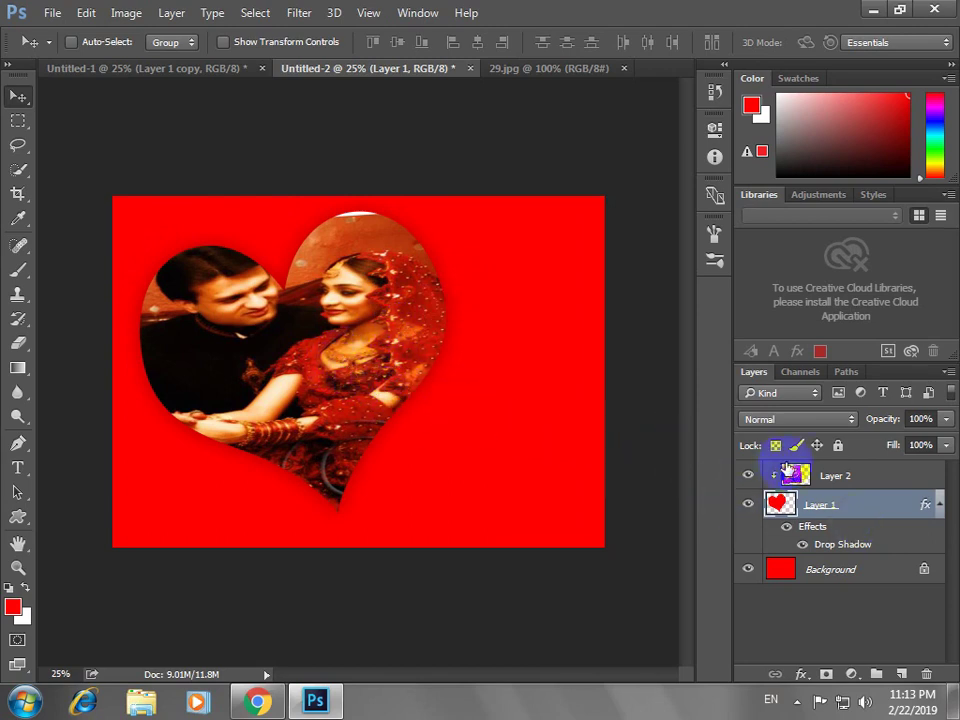
pyautogui.rightClick(848, 478)
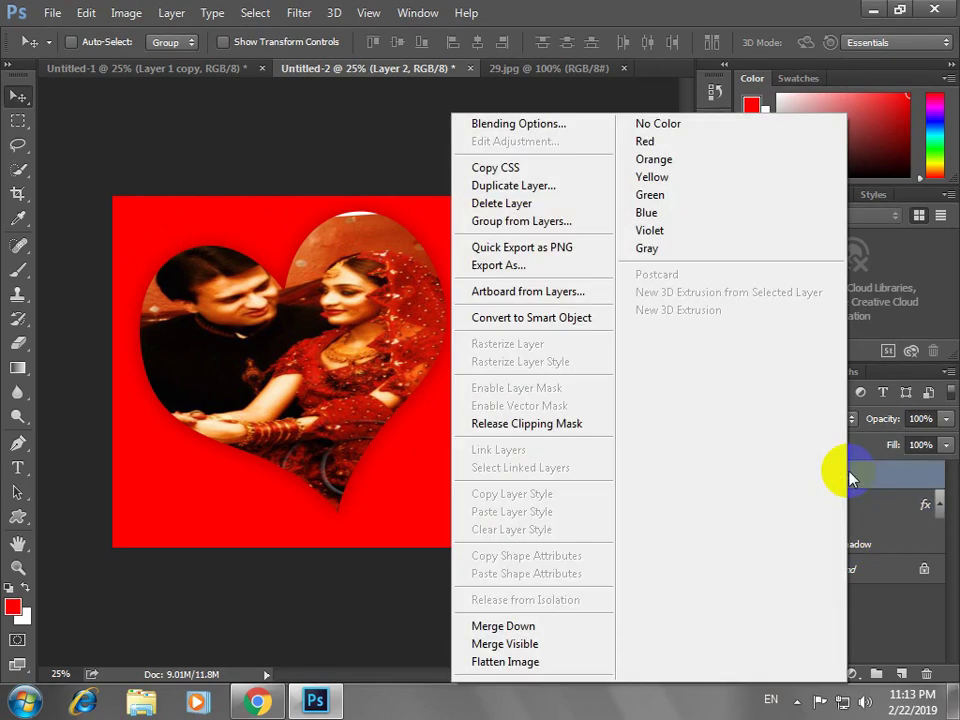
pyautogui.click(589, 424)
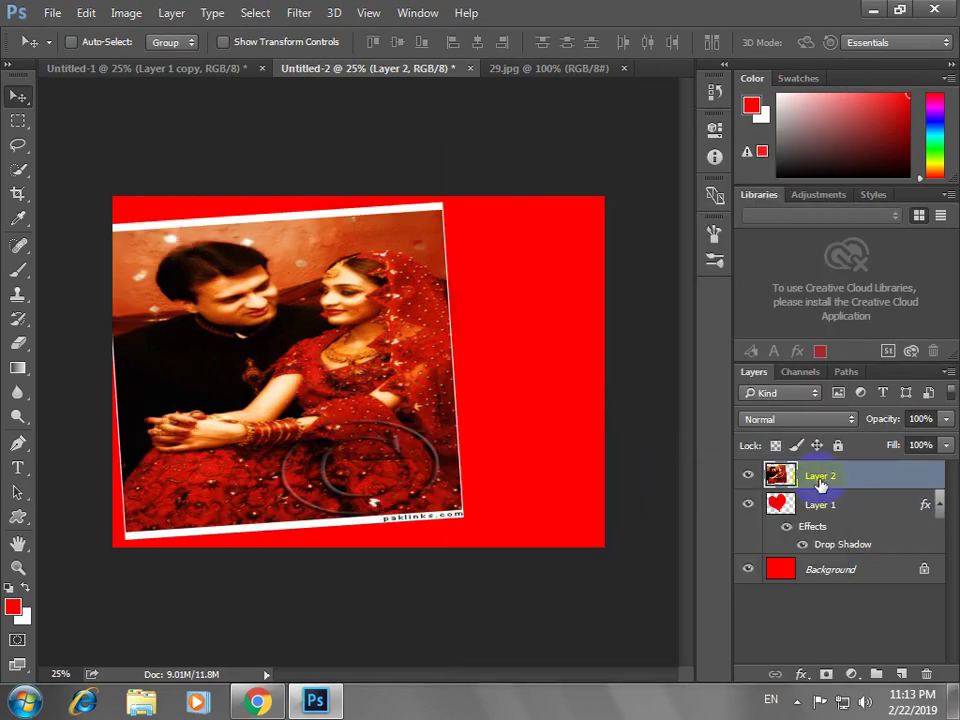
pyautogui.rightClick(818, 476)
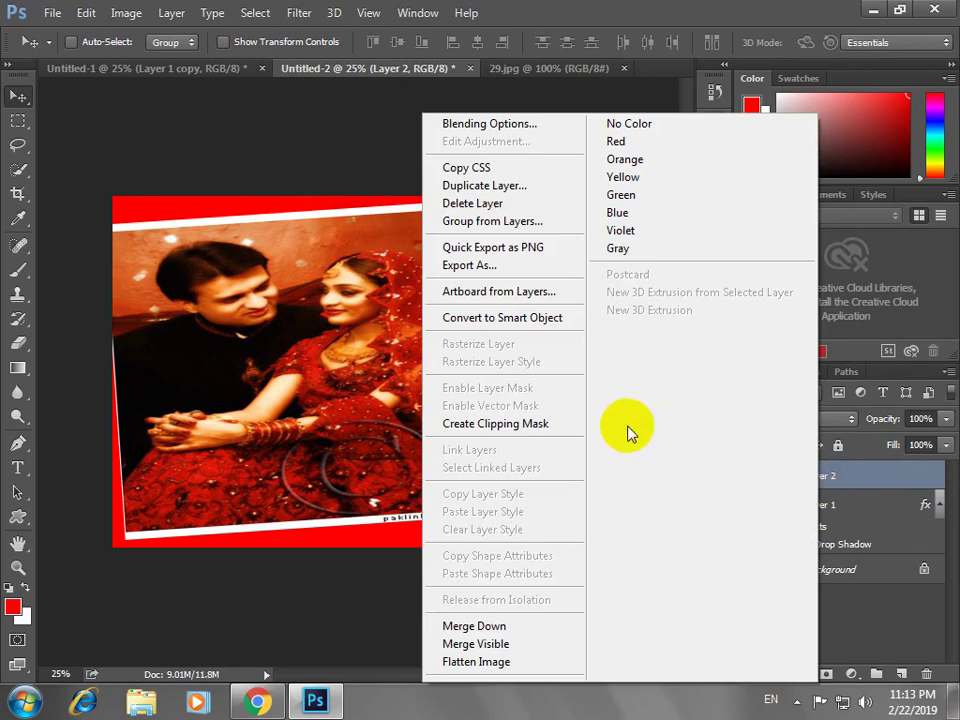
pyautogui.click(500, 435)
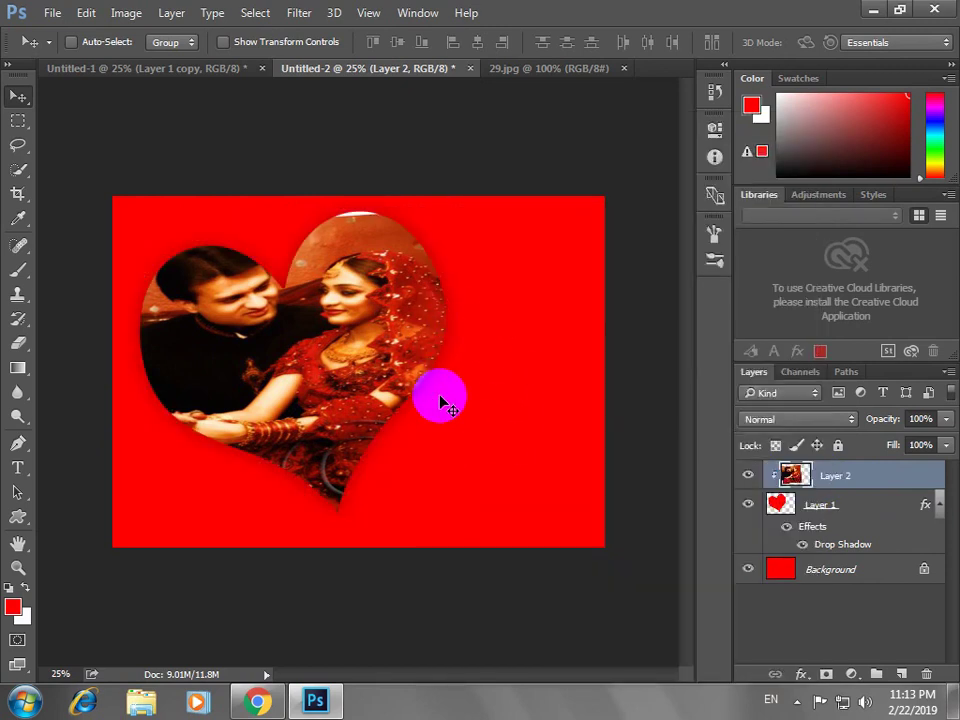
pyautogui.press('ctrl')
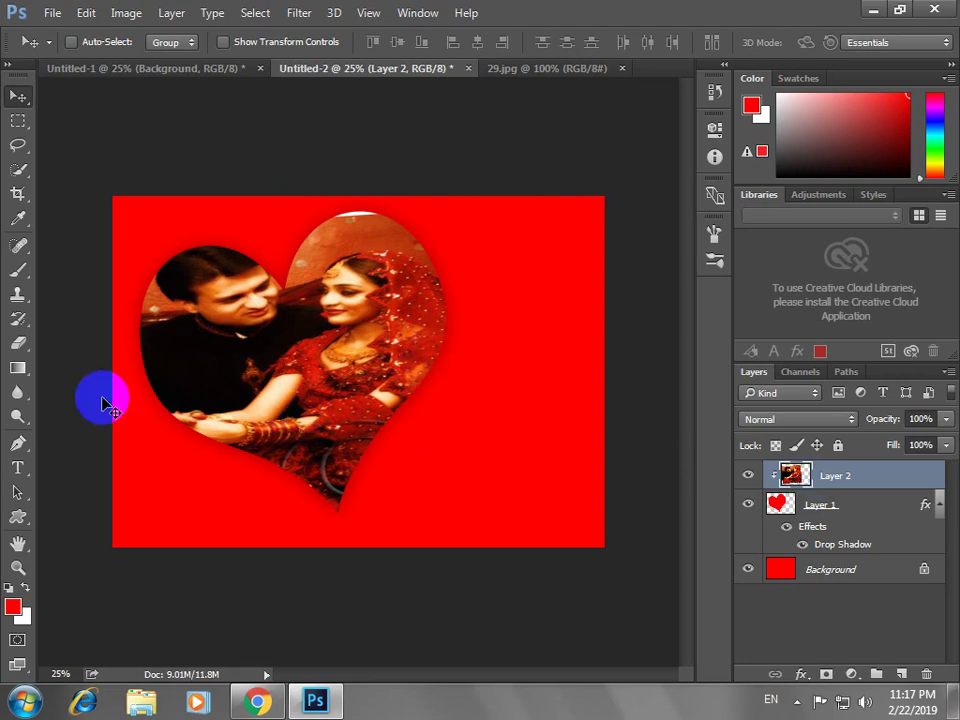
# Create a vivid bright green Arial Black greeting text layer beside the heart and select all its text
pyautogui.click(17, 467)
pyautogui.click(508, 340)
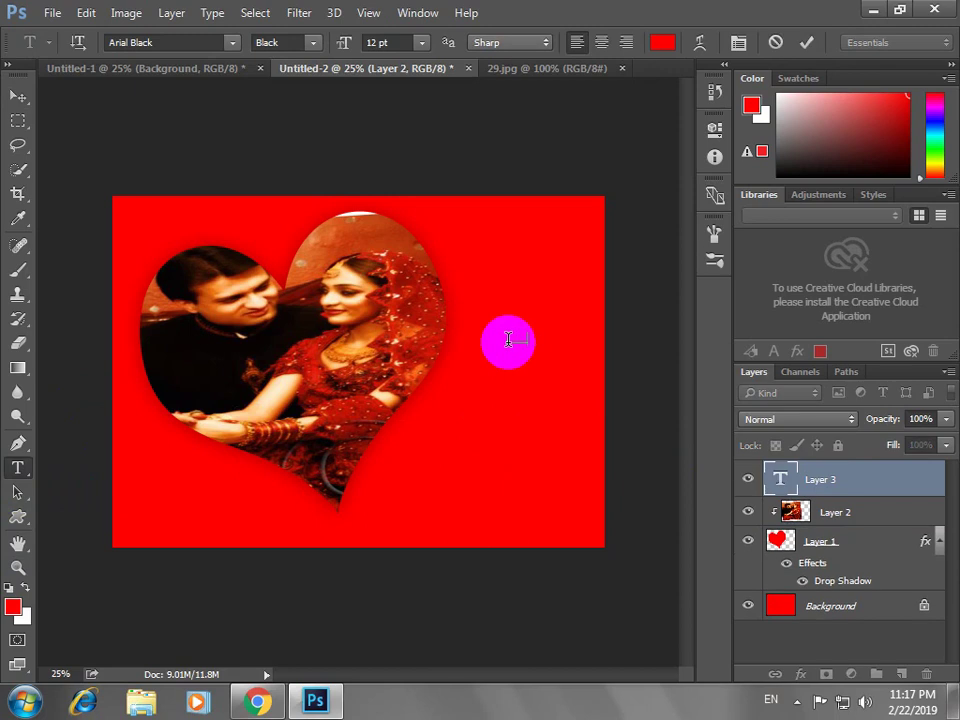
pyautogui.click(660, 42)
pyautogui.moveTo(435, 217); pyautogui.dragTo(189, 120)
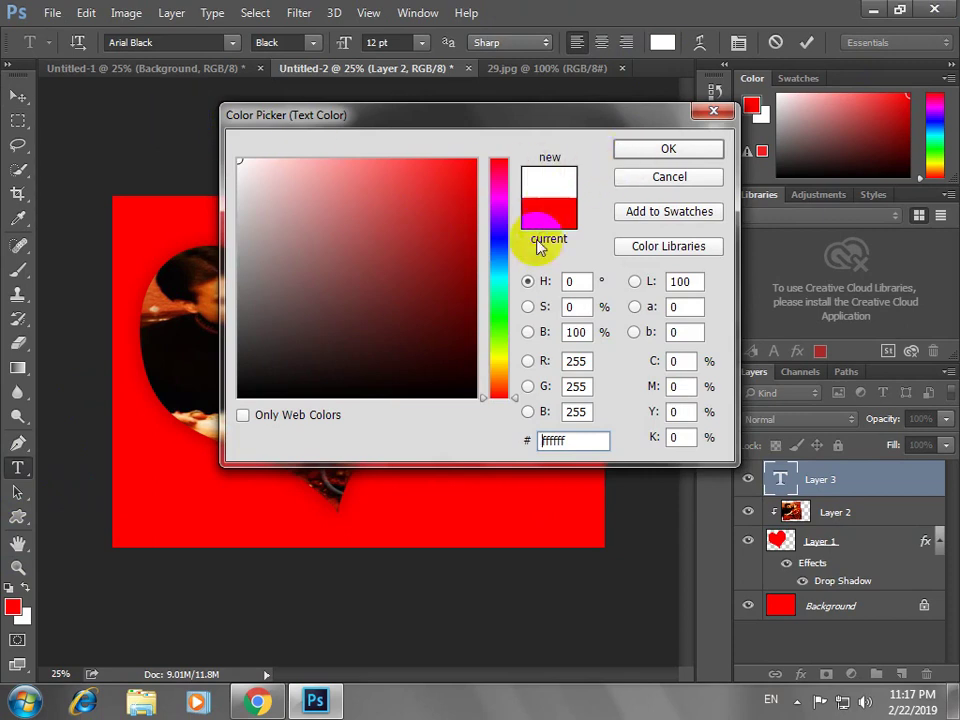
pyautogui.moveTo(472, 369); pyautogui.dragTo(467, 330)
pyautogui.moveTo(452, 280)
pyautogui.mouseDown()
pyautogui.moveTo(268, 181)
pyautogui.moveTo(315, 176)
pyautogui.moveTo(324, 193)
pyautogui.moveTo(353, 188)
pyautogui.mouseUp()
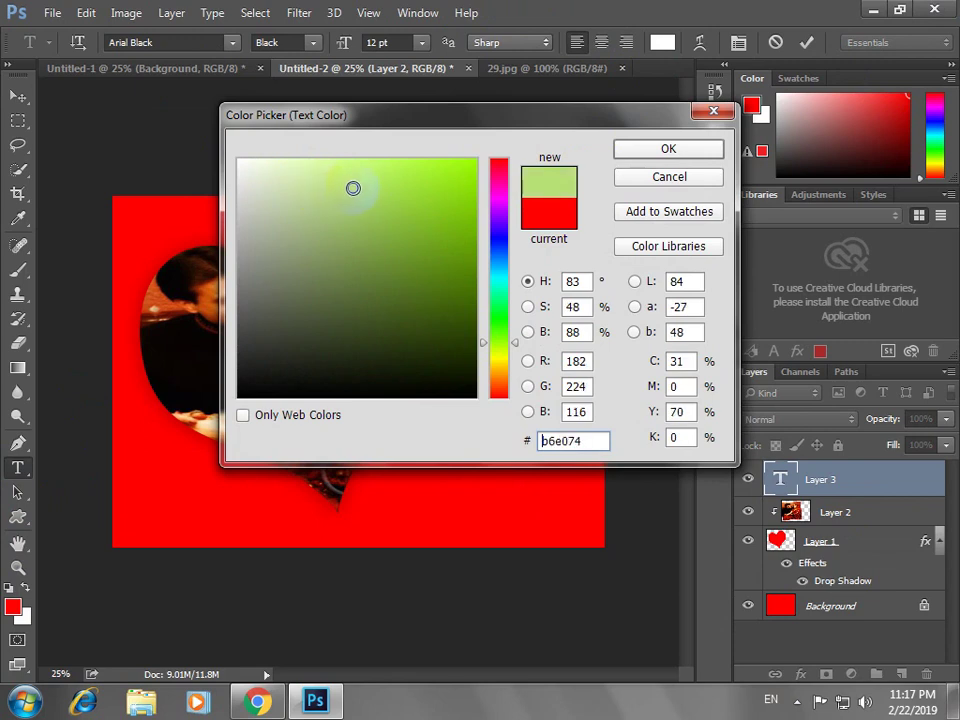
pyautogui.click(504, 326)
pyautogui.moveTo(471, 171); pyautogui.dragTo(484, 195)
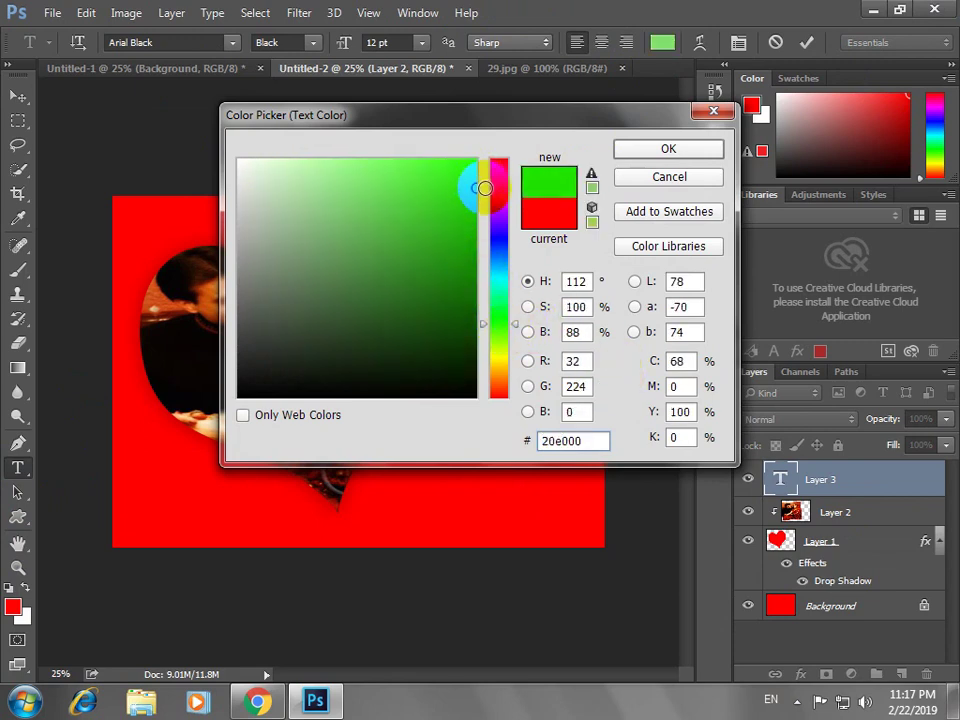
pyautogui.click(668, 148)
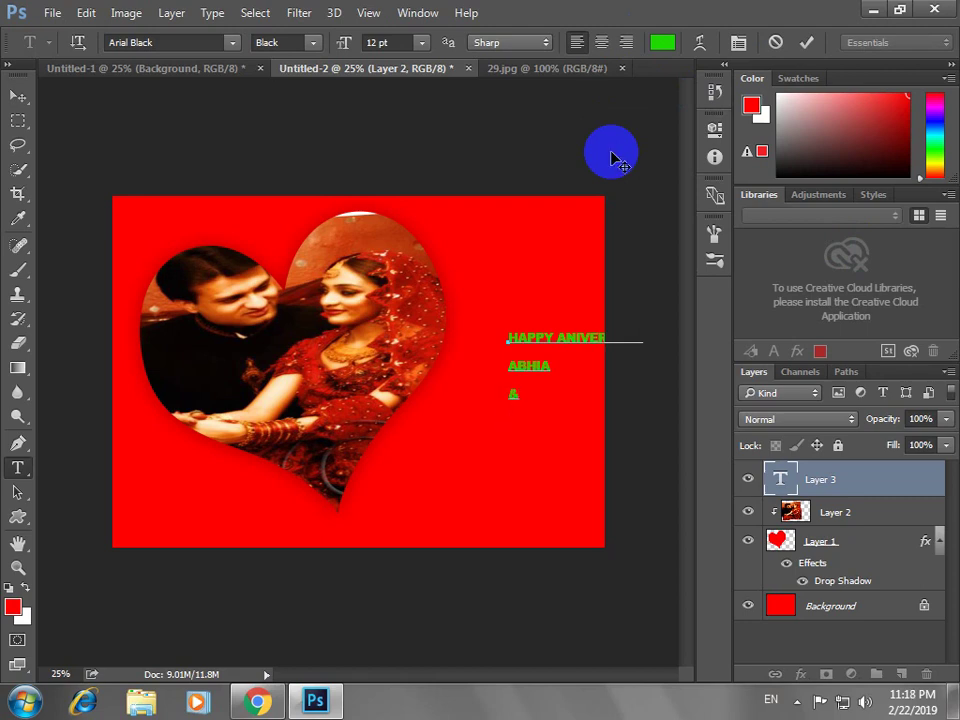
pyautogui.write('ADNAN')
pyautogui.click(450, 378)
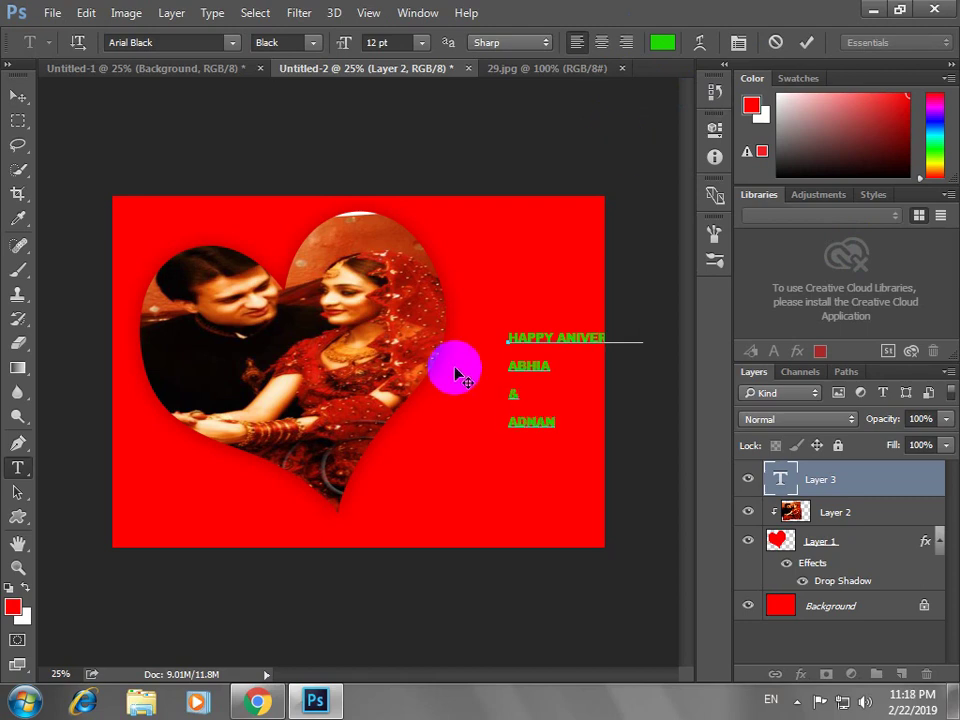
pyautogui.hotkey('ctrl', 'a')
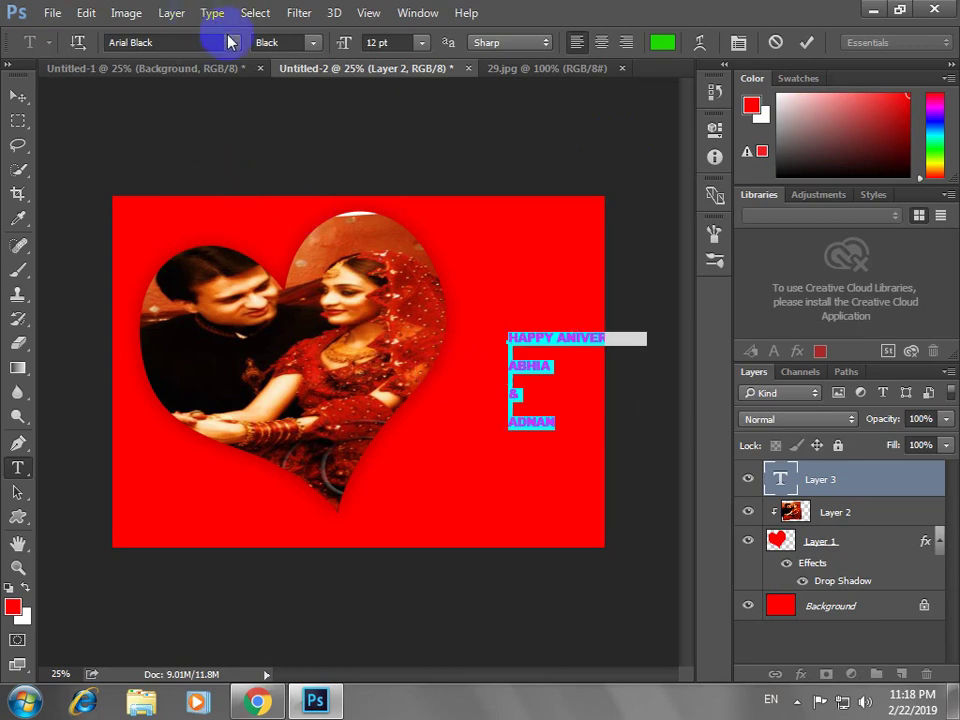
# Change the greeting text's font from Arial Black to Rage Italic Regular
pyautogui.click(230, 42)
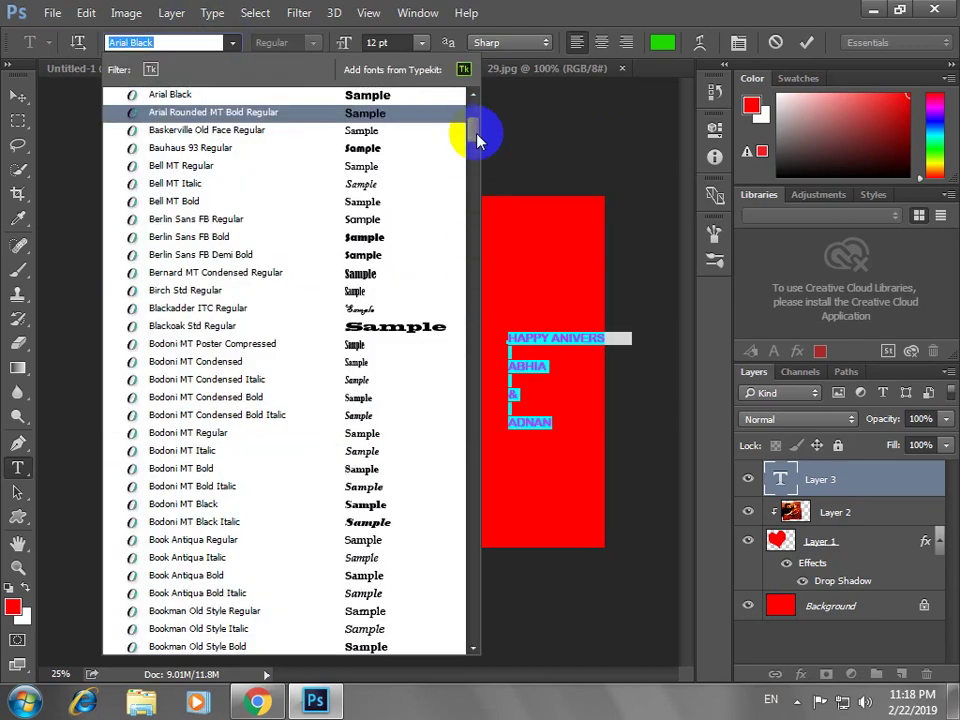
pyautogui.moveTo(477, 140); pyautogui.dragTo(500, 287)
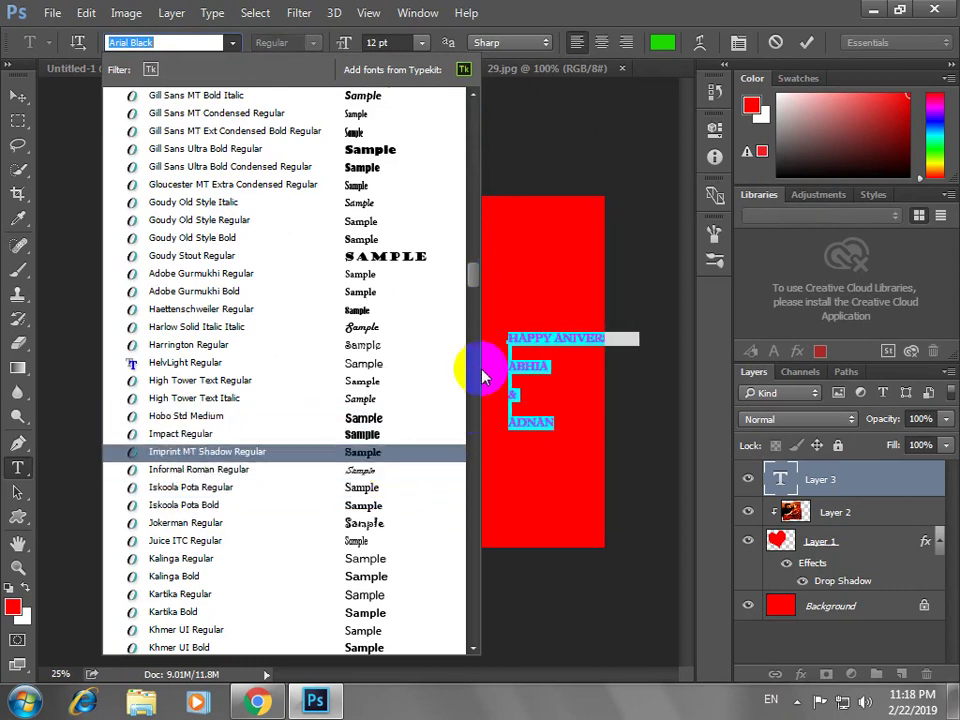
pyautogui.moveTo(476, 274); pyautogui.dragTo(469, 392)
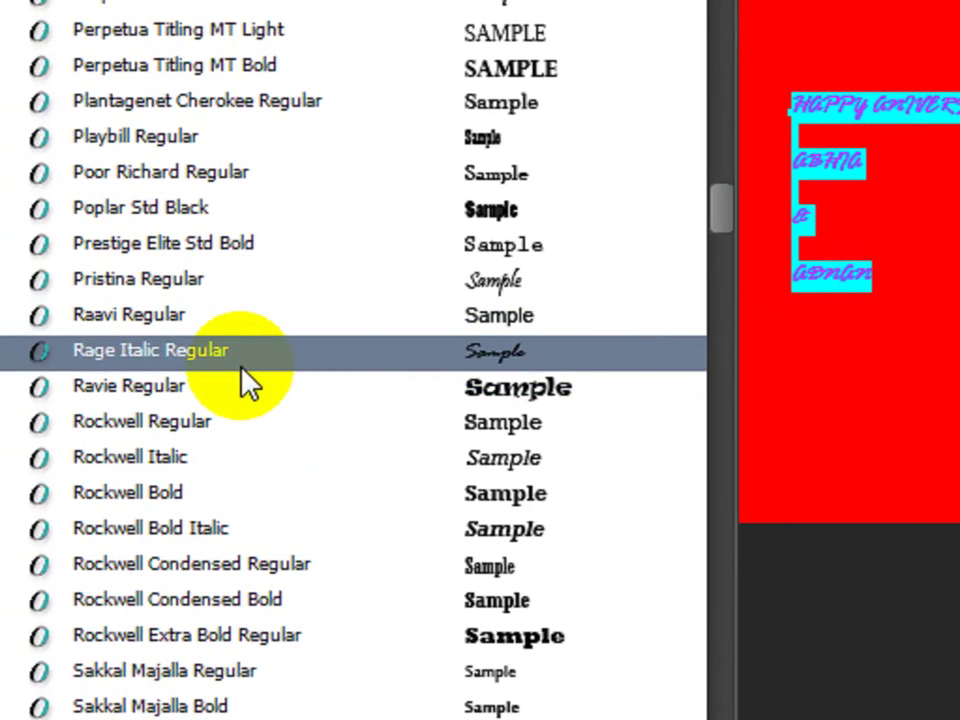
pyautogui.click(248, 382)
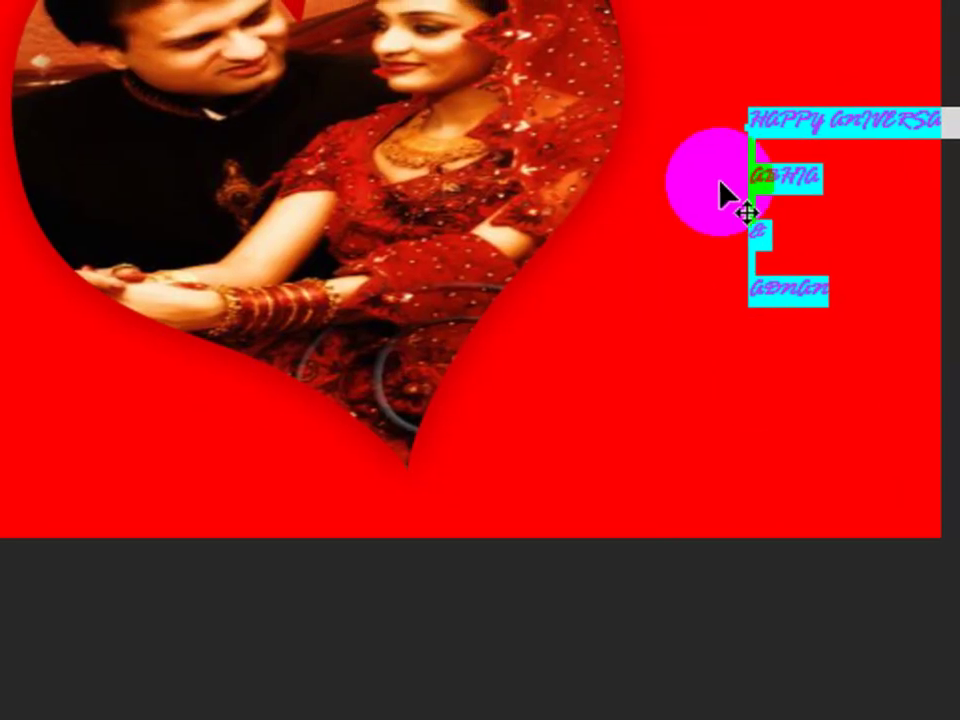
pyautogui.hotkey('ctrl', 't')
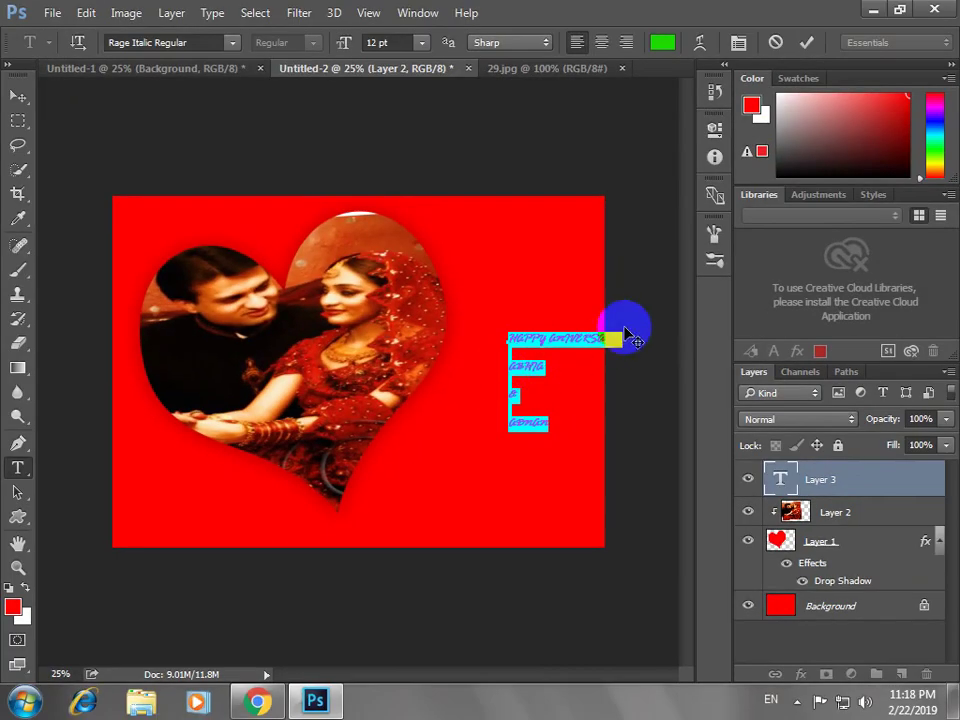
# Centre-align and commit the greeting text, then scale it to about 123% by 167%
pyautogui.click(600, 42)
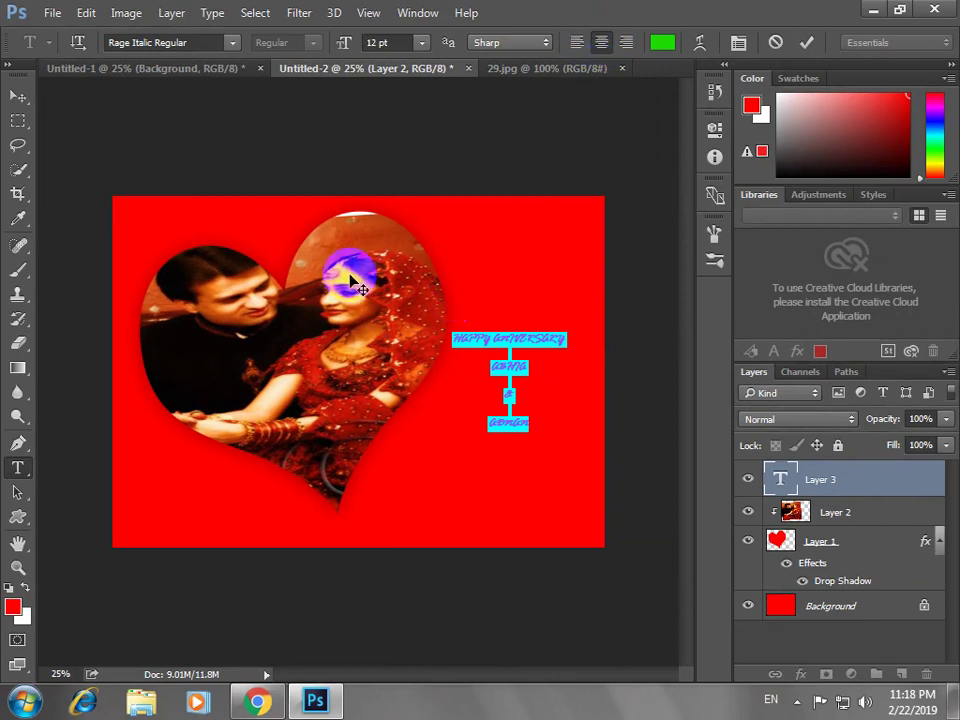
pyautogui.click(18, 96)
pyautogui.moveTo(471, 332); pyautogui.dragTo(476, 328)
pyautogui.hotkey('ctrl', 't')
pyautogui.moveTo(508, 431); pyautogui.dragTo(508, 465)
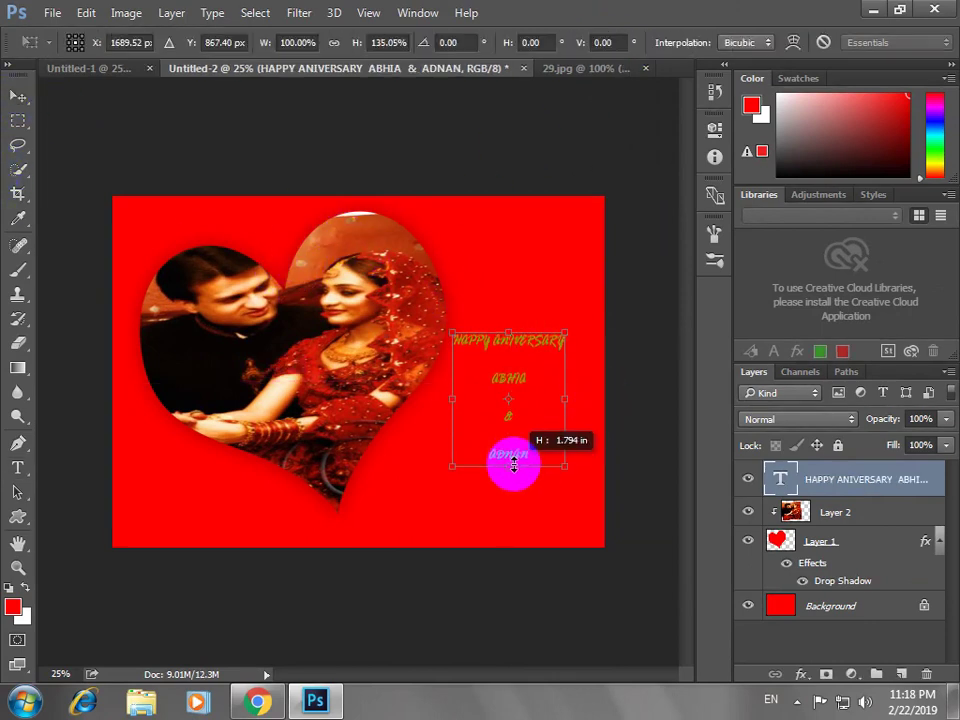
pyautogui.moveTo(570, 336); pyautogui.dragTo(596, 298)
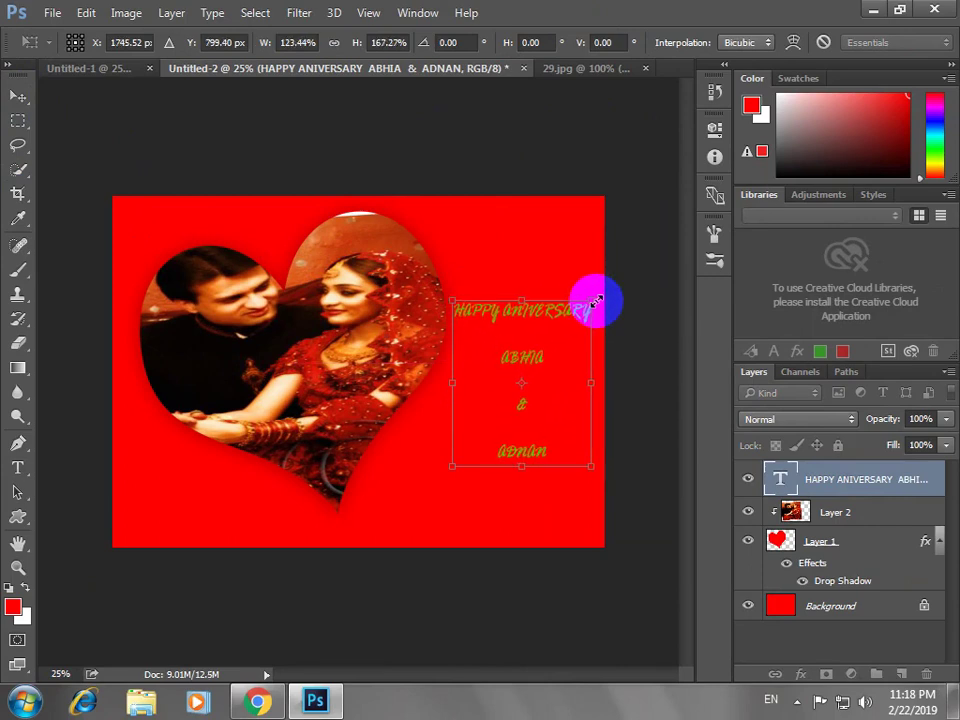
pyautogui.press('Return')
# Add a white Color Overlay effect to the greeting text layer
pyautogui.click(800, 674)
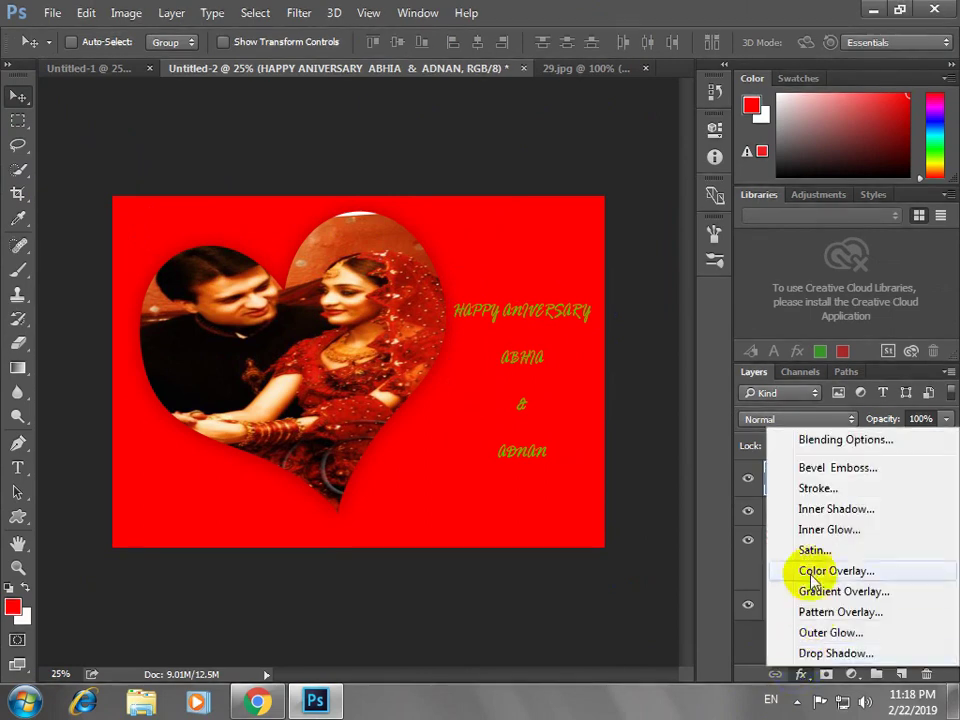
pyautogui.click(820, 574)
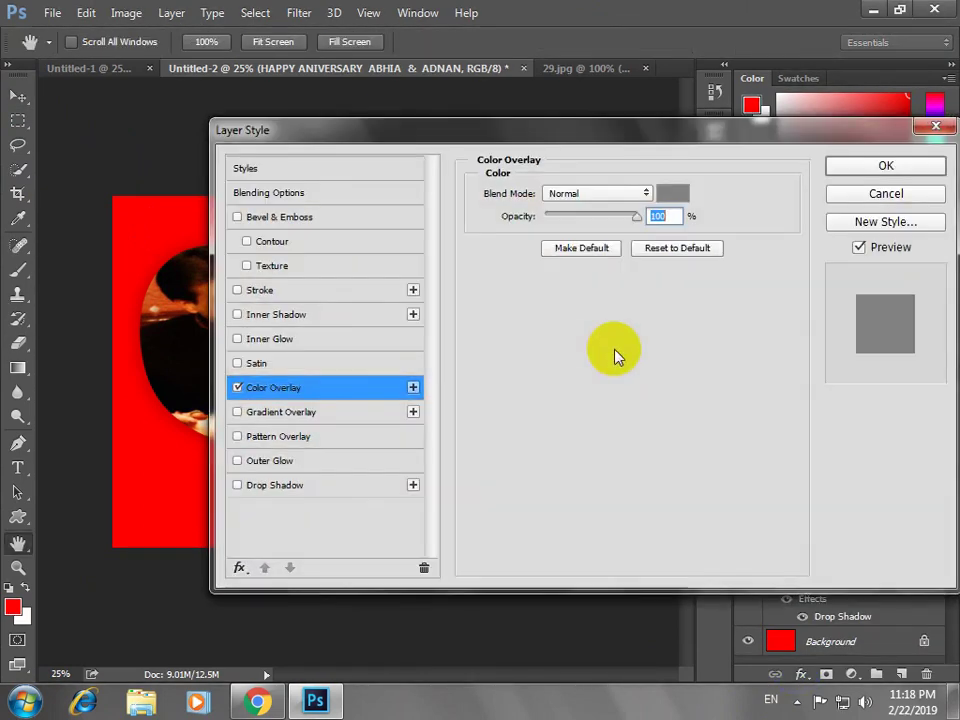
pyautogui.moveTo(580, 145); pyautogui.dragTo(486, 300)
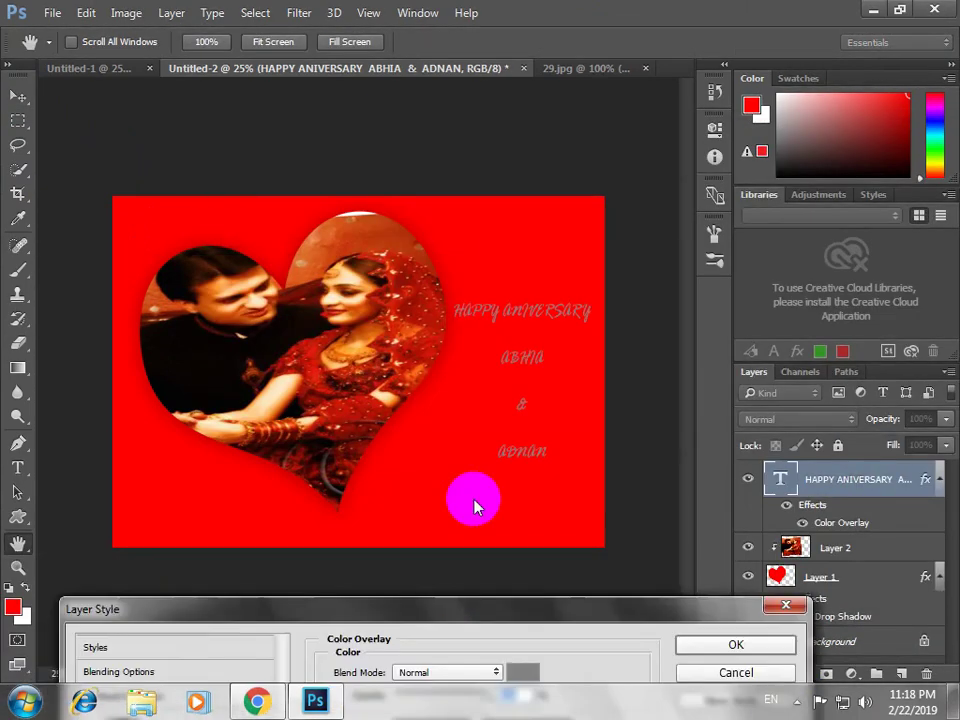
pyautogui.click(573, 360)
pyautogui.moveTo(250, 170); pyautogui.dragTo(171, 139)
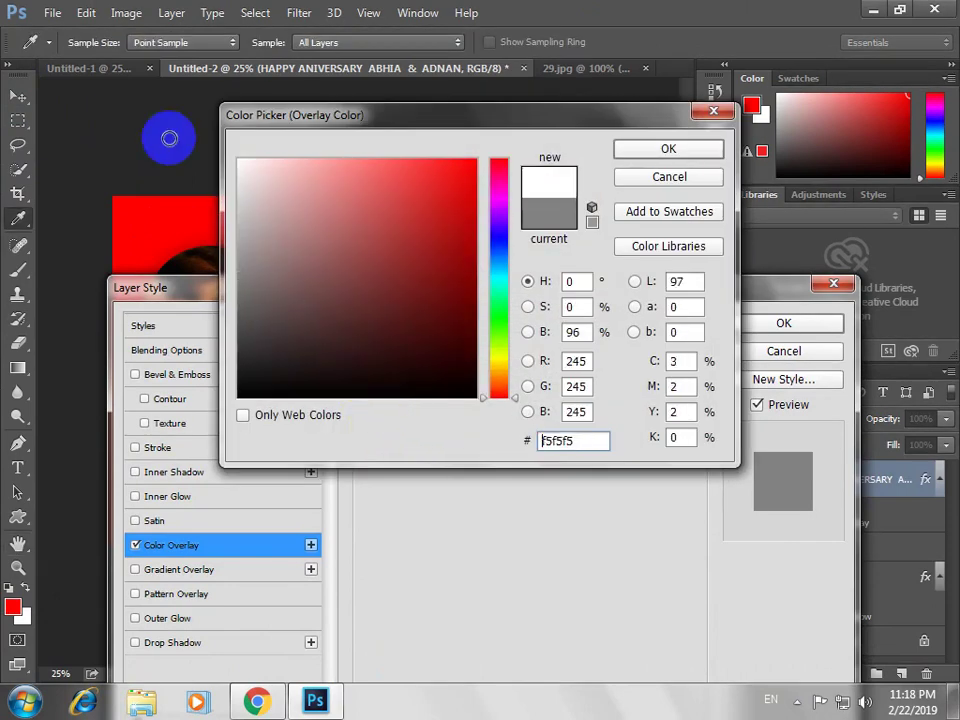
pyautogui.click(667, 149)
pyautogui.click(783, 323)
# Rotate the greeting text about -11° and apply the transform
pyautogui.press('v')
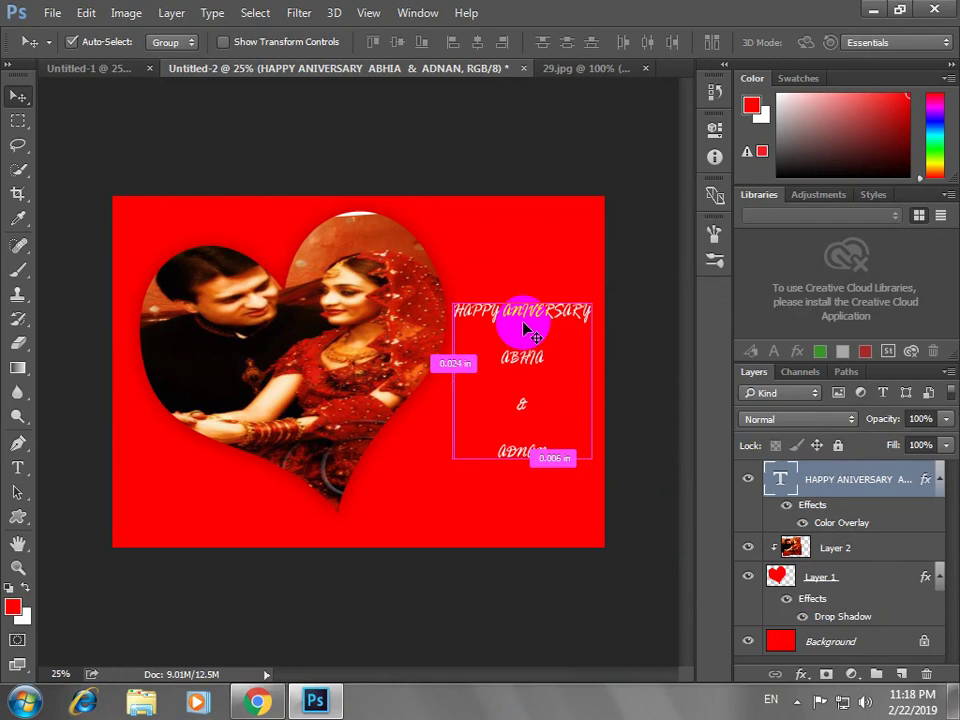
pyautogui.hotkey('ctrl', 't')
pyautogui.moveTo(590, 283); pyautogui.dragTo(568, 262)
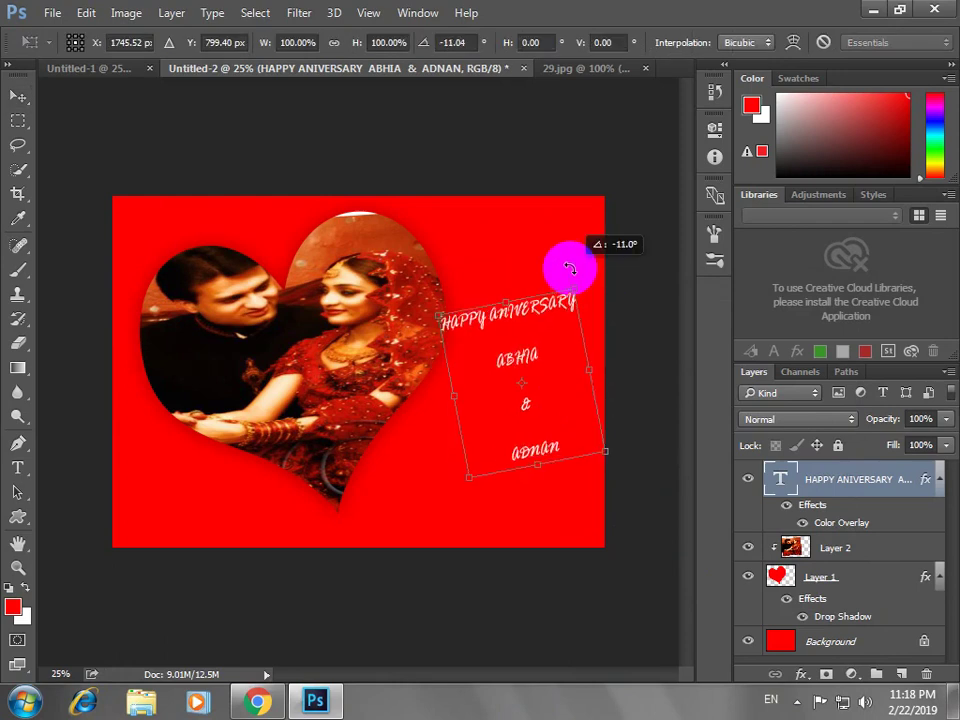
pyautogui.press('Return')
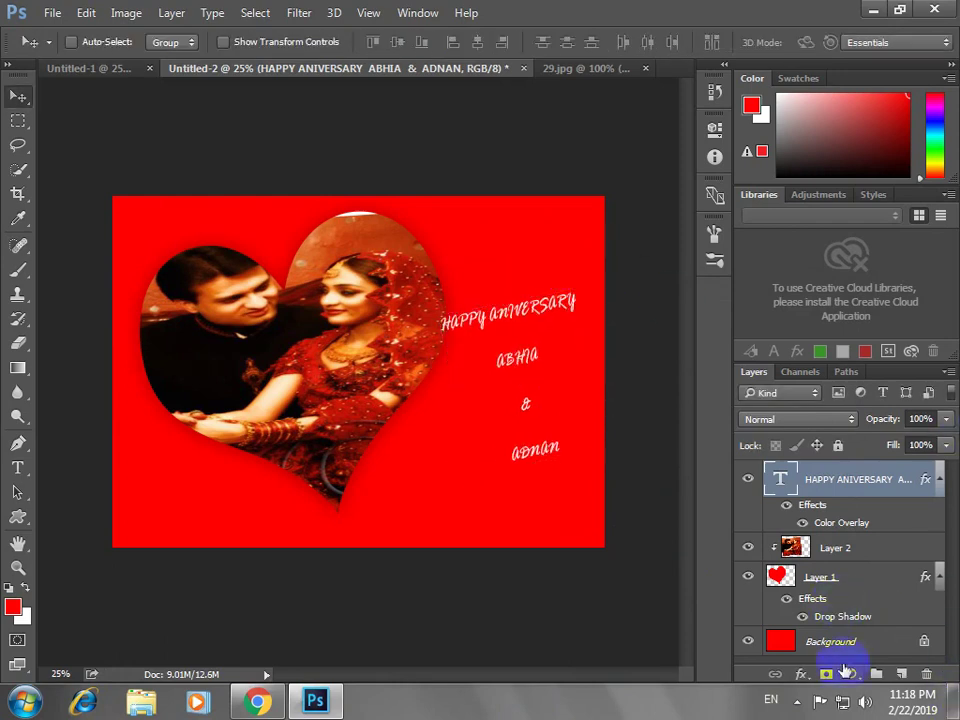
# Add a Color Overlay to the HAPPY ANIVERSARY text, ending with white as its colour
pyautogui.click(797, 680)
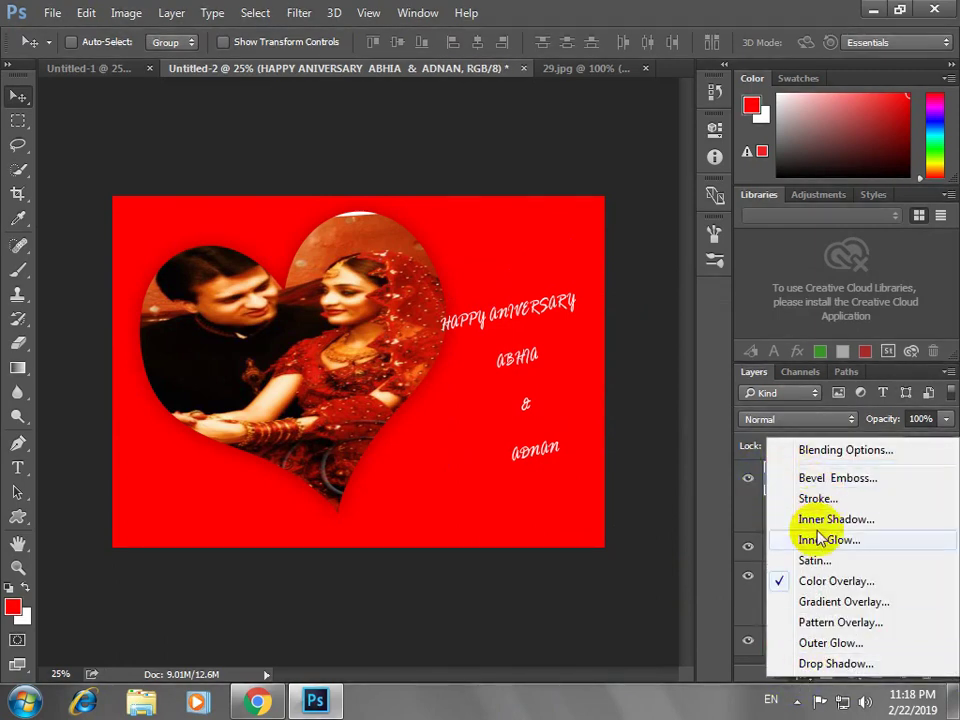
pyautogui.click(810, 579)
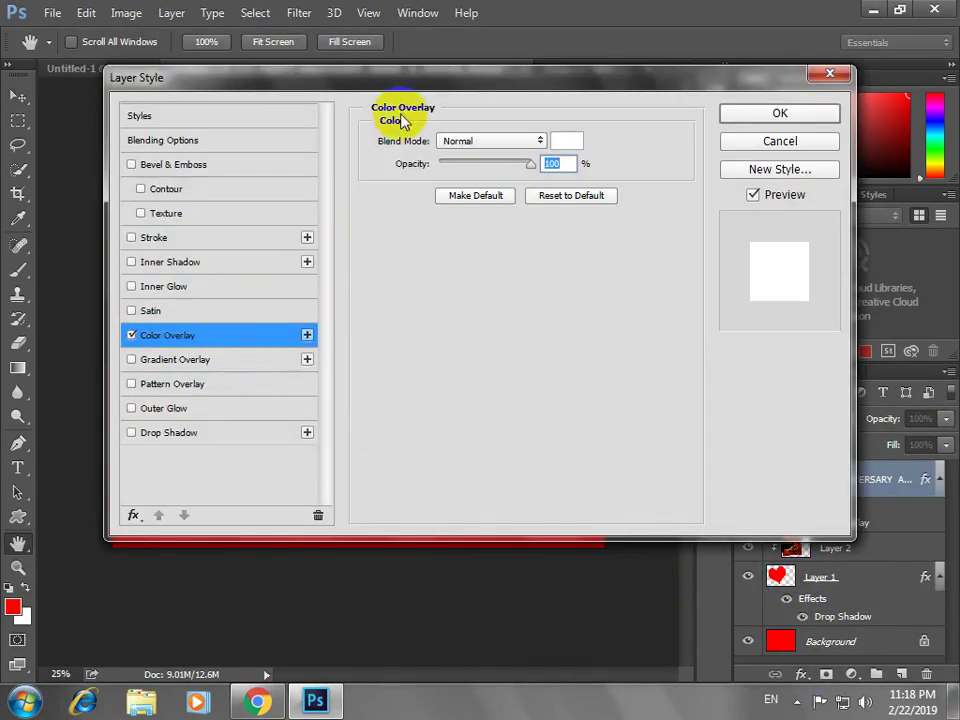
pyautogui.moveTo(398, 80)
pyautogui.mouseDown()
pyautogui.moveTo(395, 440)
pyautogui.moveTo(435, 450)
pyautogui.mouseUp()
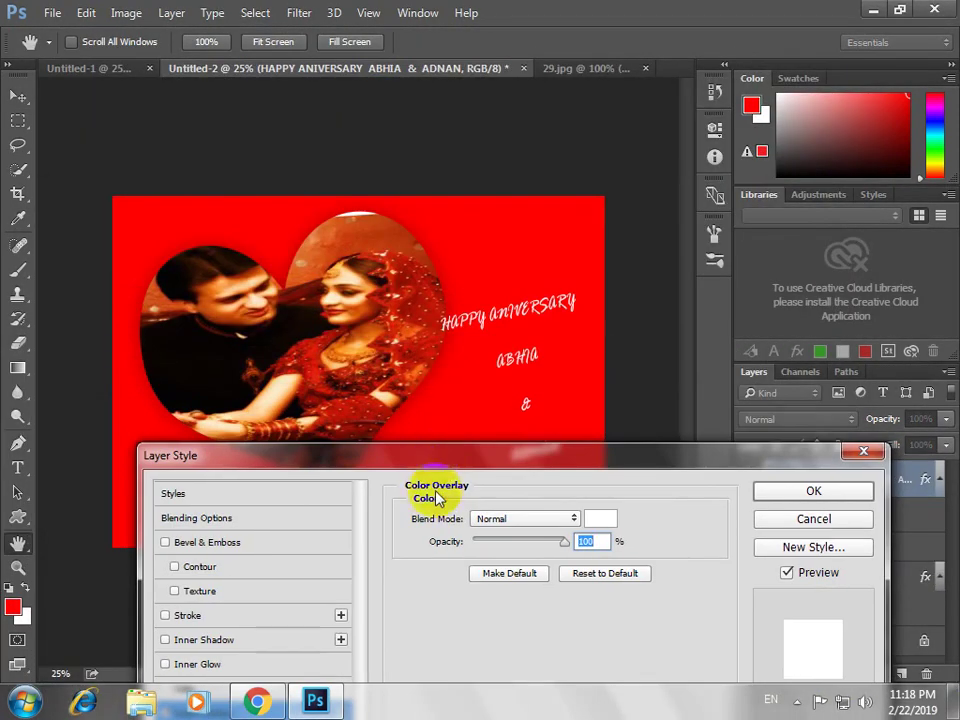
pyautogui.click(600, 518)
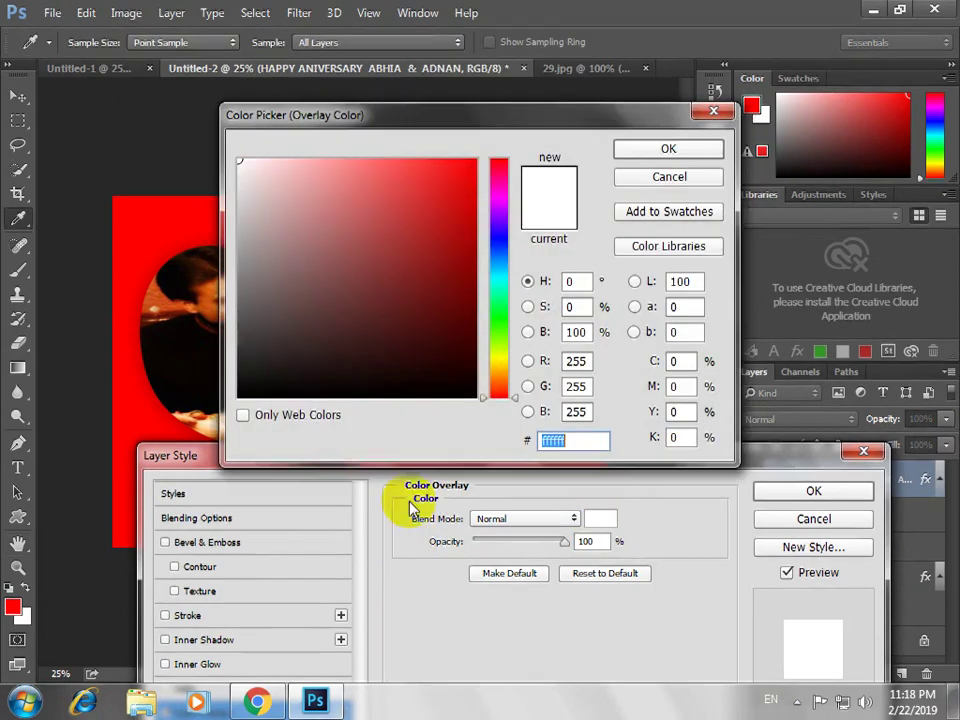
pyautogui.moveTo(285, 317)
pyautogui.mouseDown()
pyautogui.moveTo(364, 357)
pyautogui.moveTo(369, 381)
pyautogui.mouseUp()
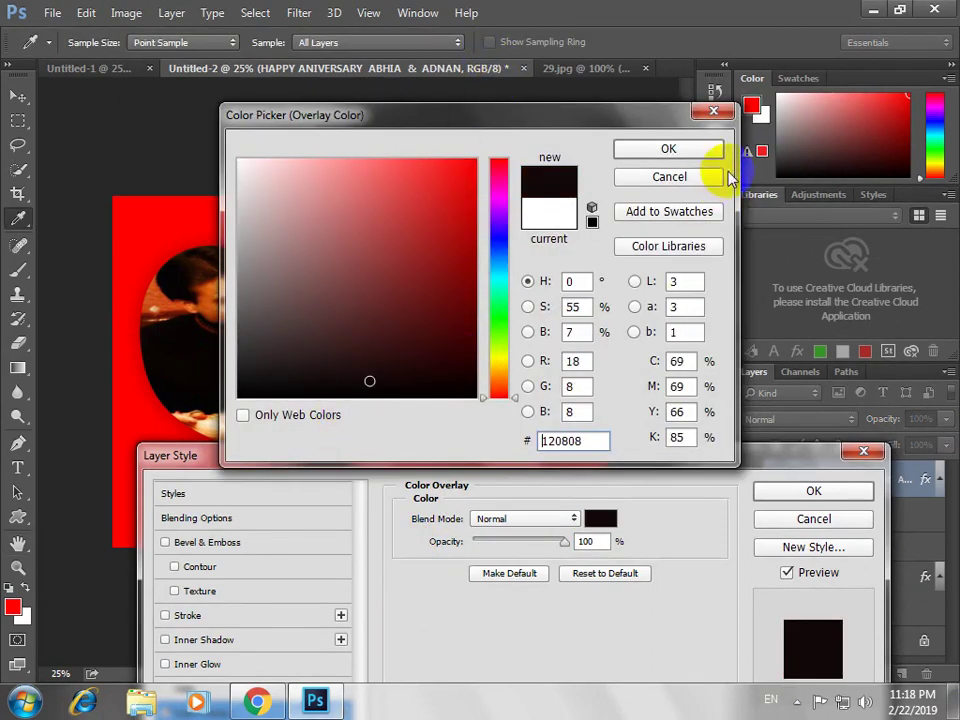
pyautogui.click(711, 148)
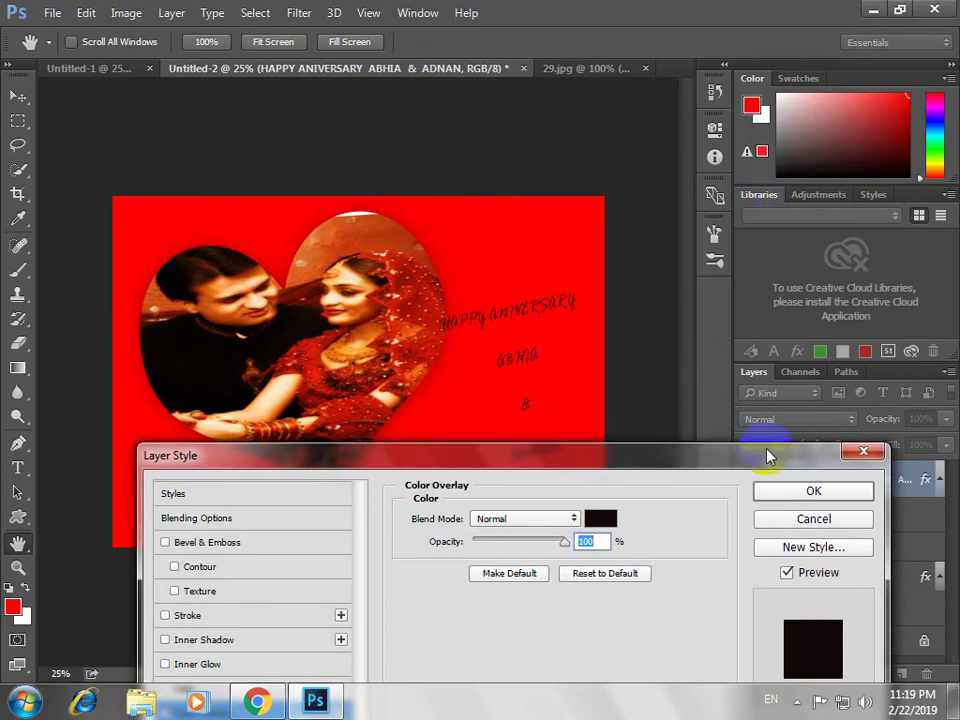
pyautogui.click(605, 521)
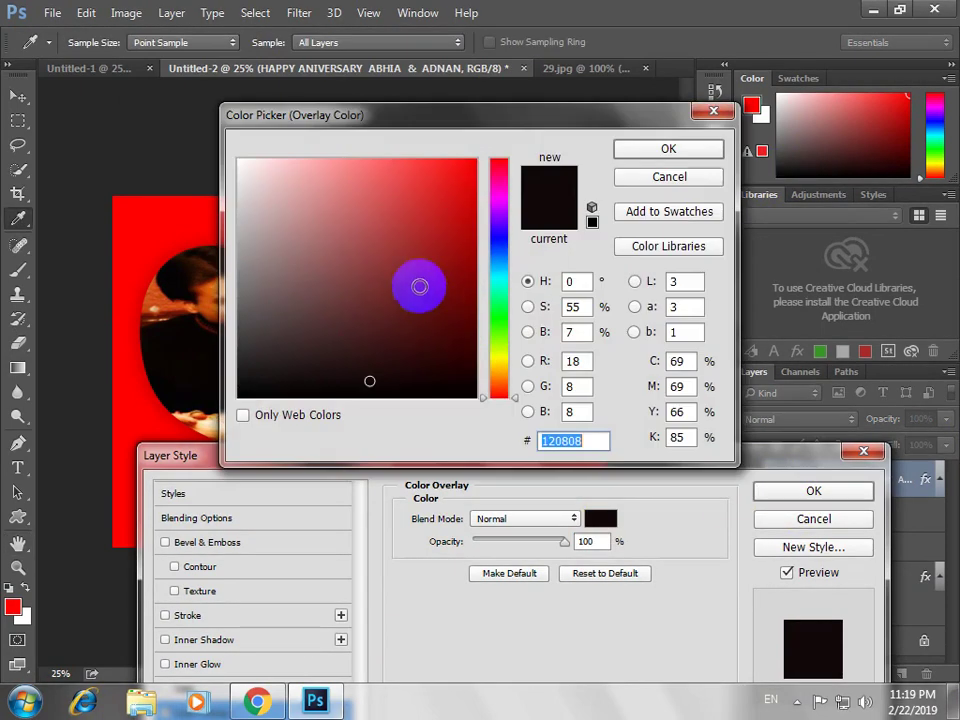
pyautogui.click(240, 160)
pyautogui.click(711, 152)
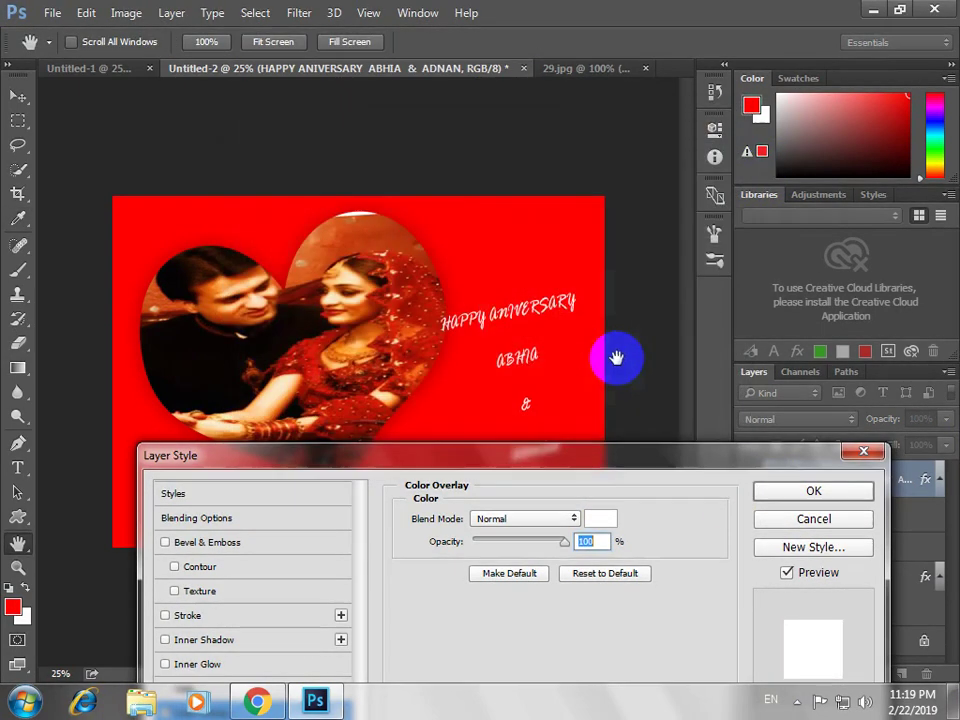
# Add a size 81 Drop Shadow with Stroke left off, and apply the layer style
pyautogui.moveTo(606, 456); pyautogui.dragTo(955, 108)
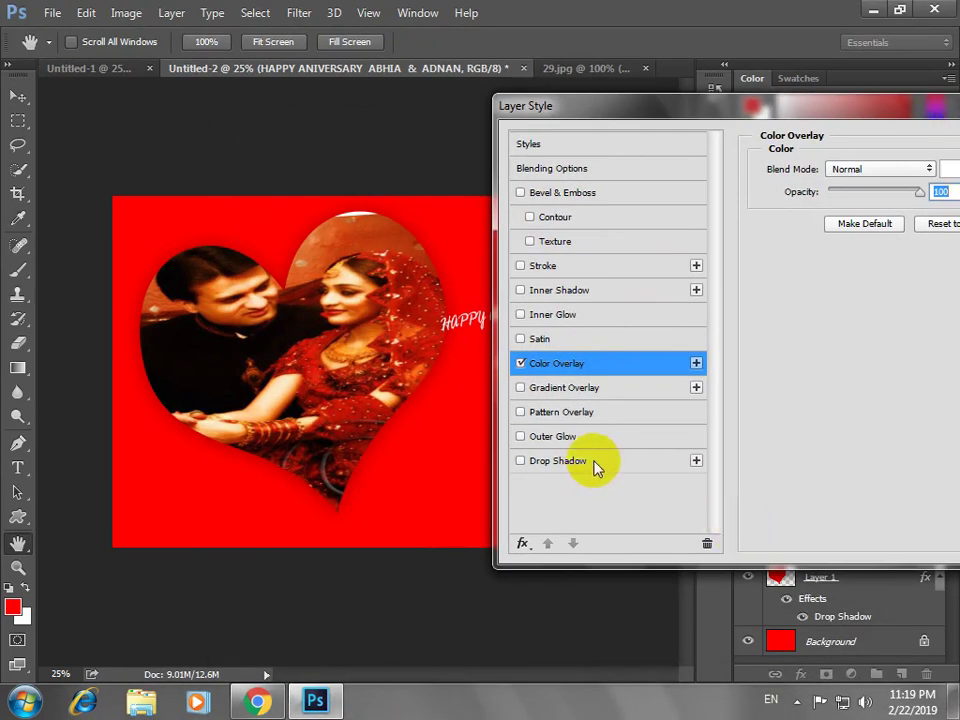
pyautogui.click(590, 461)
pyautogui.moveTo(830, 299); pyautogui.dragTo(879, 302)
pyautogui.moveTo(670, 120); pyautogui.dragTo(555, 101)
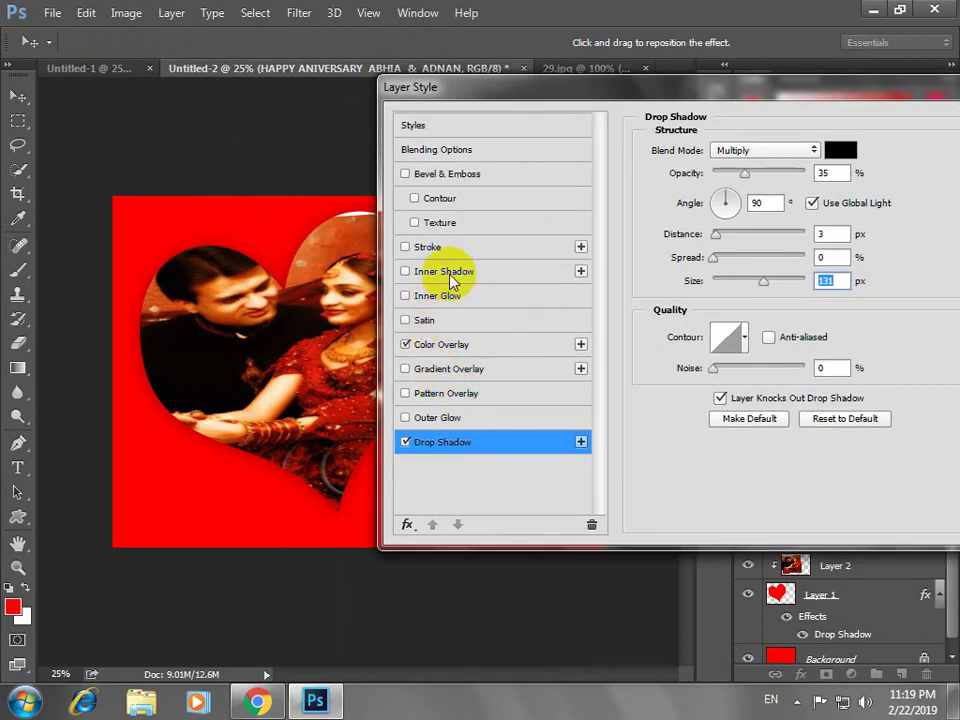
pyautogui.click(428, 247)
pyautogui.moveTo(591, 89)
pyautogui.mouseDown()
pyautogui.moveTo(447, 310)
pyautogui.moveTo(442, 300)
pyautogui.mouseUp()
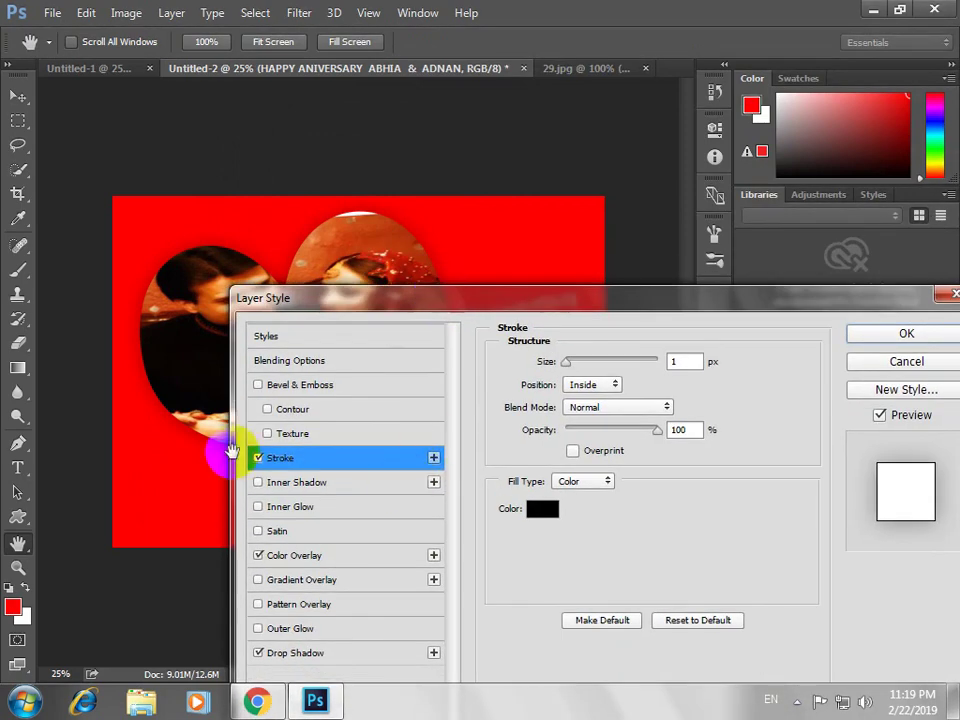
pyautogui.click(258, 457)
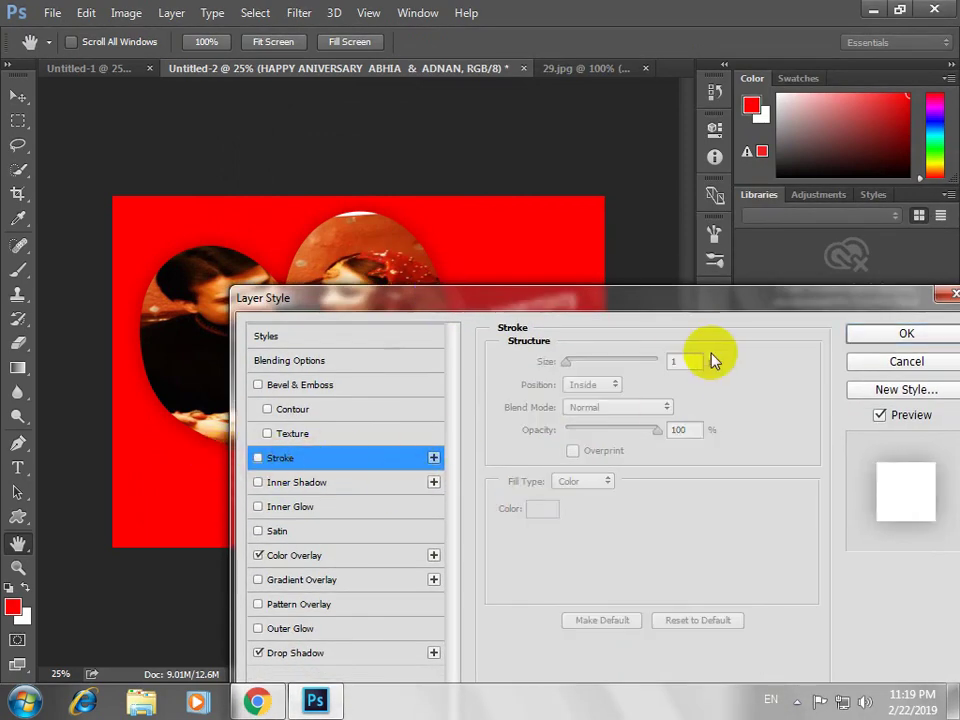
pyautogui.moveTo(681, 302); pyautogui.dragTo(548, 396)
pyautogui.click(741, 428)
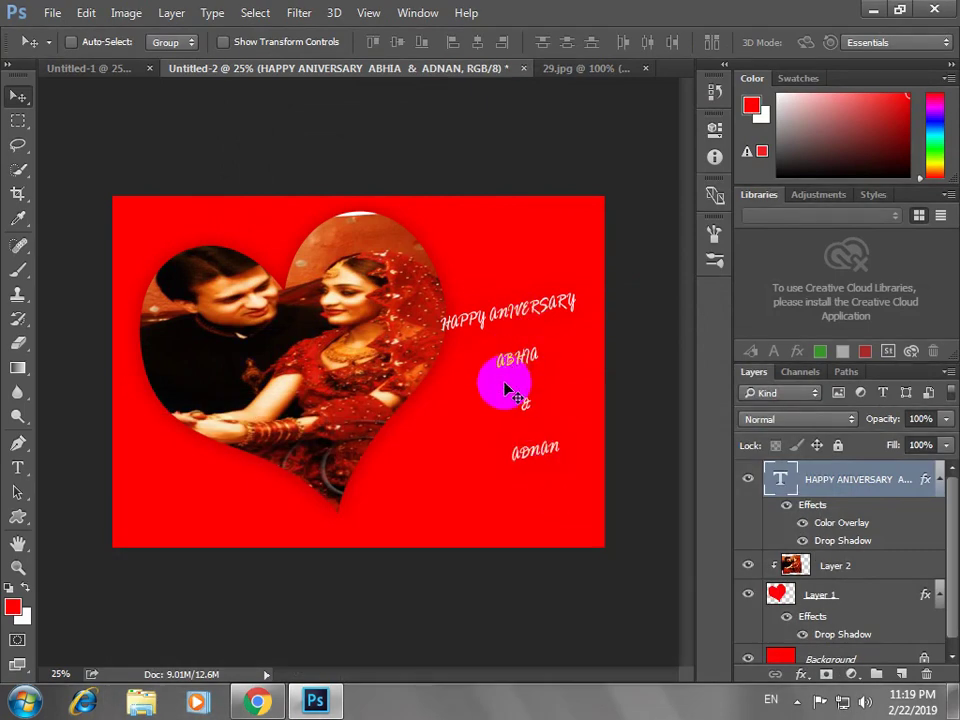
# On Untitled-1, set the background colour to black and fill the Background layer with it
pyautogui.click(62, 68)
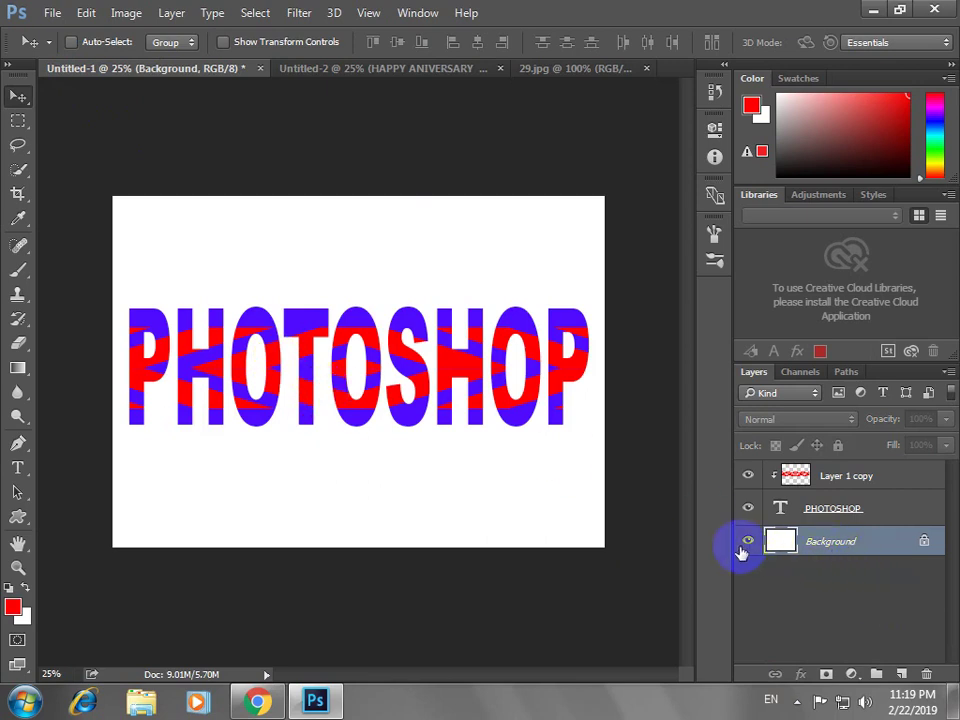
pyautogui.click(22, 622)
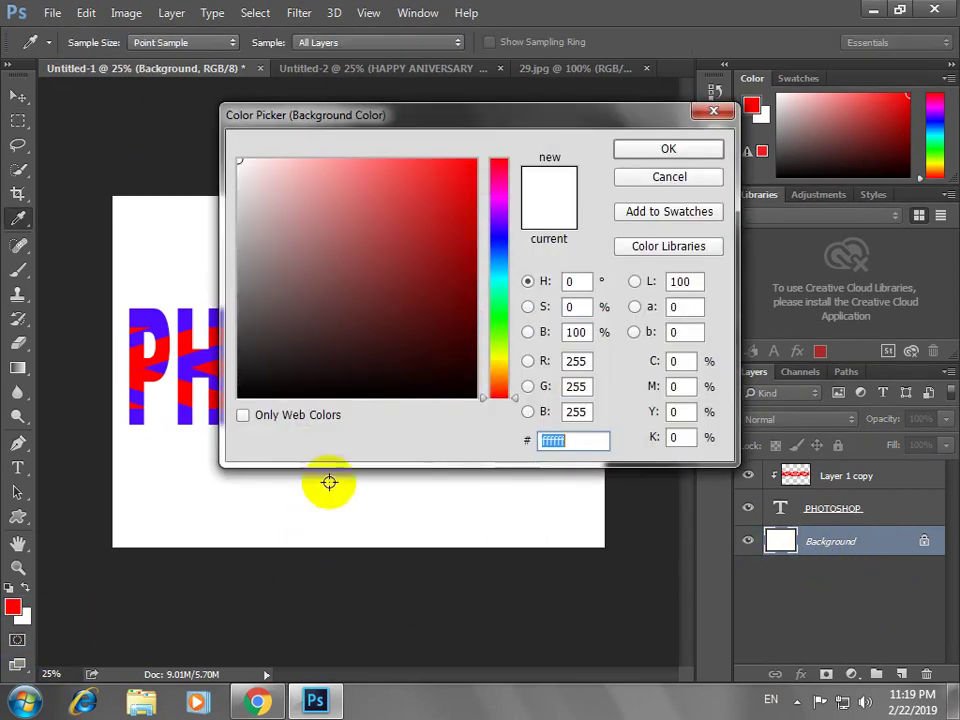
pyautogui.moveTo(336, 321); pyautogui.dragTo(266, 397)
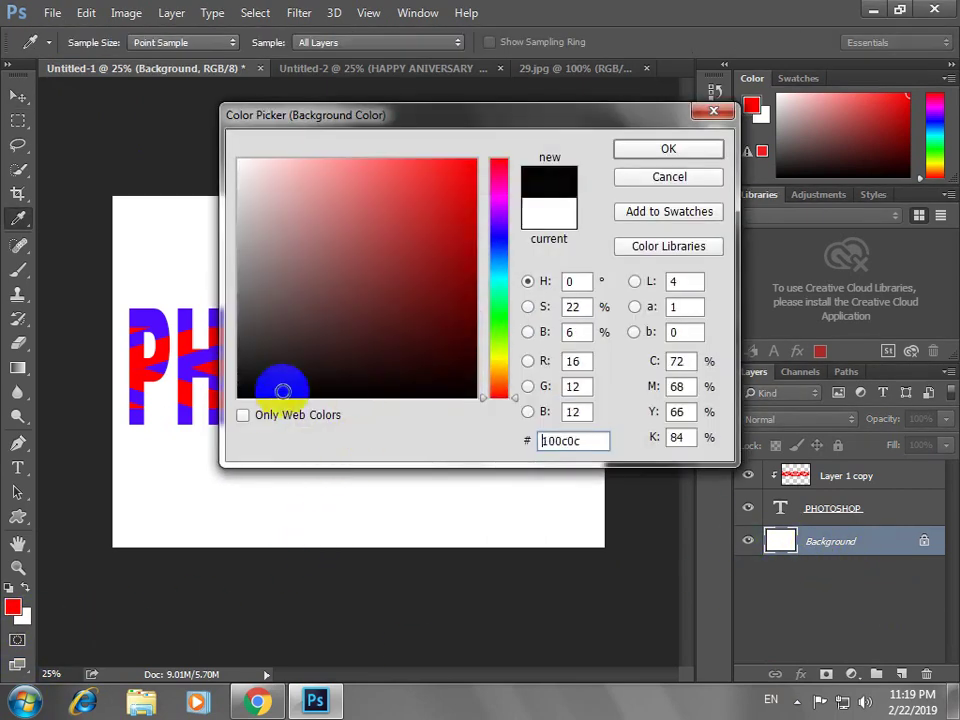
pyautogui.click(626, 150)
pyautogui.press('ctrl')
pyautogui.hotkey('ctrl', 'BackSpace')
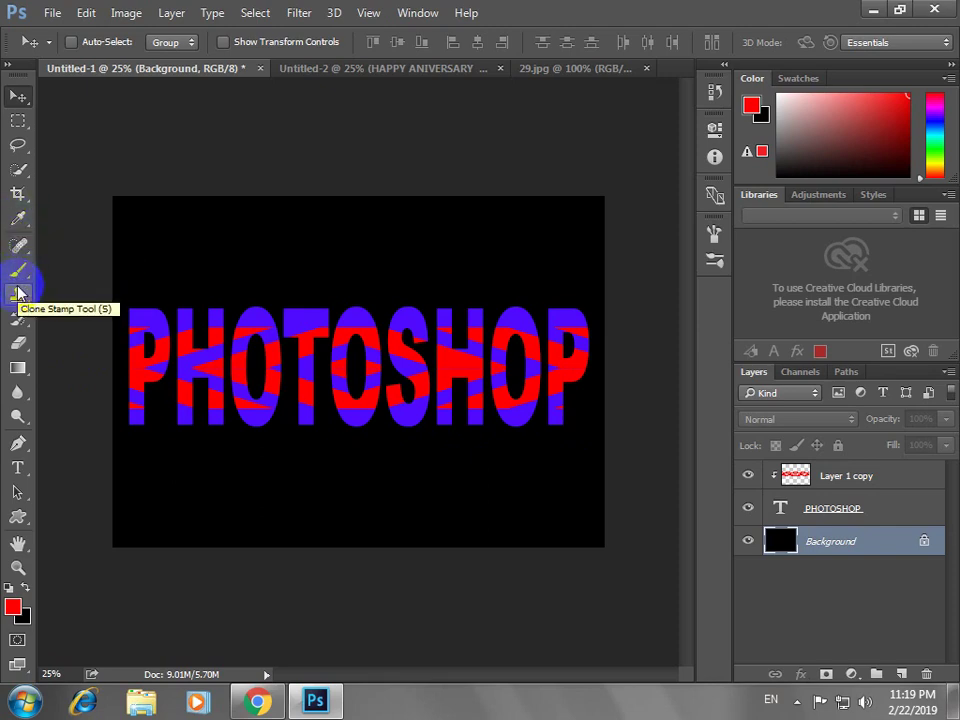
# Select the Brush Tool with a soft round preset painting in Dissolve mode
pyautogui.click(18, 270)
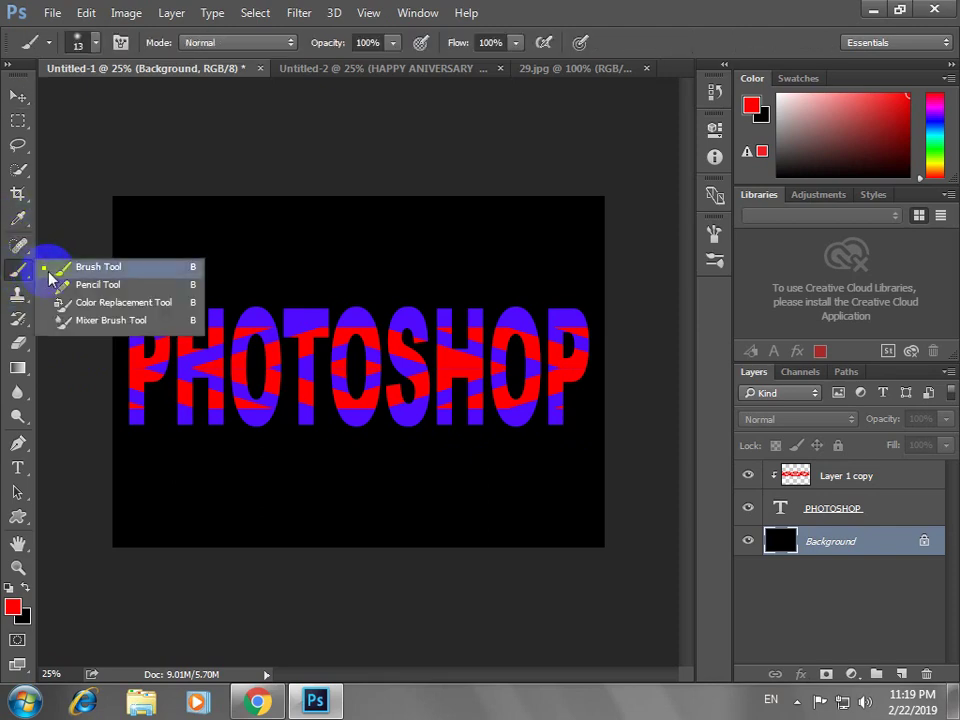
pyautogui.click(60, 267)
pyautogui.click(96, 43)
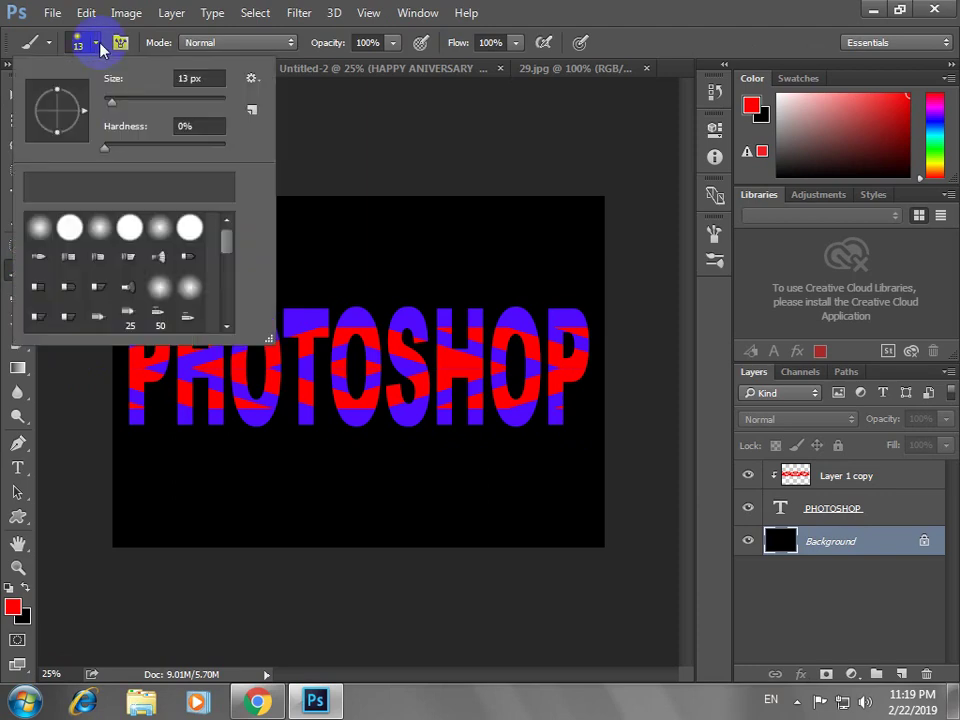
pyautogui.click(69, 227)
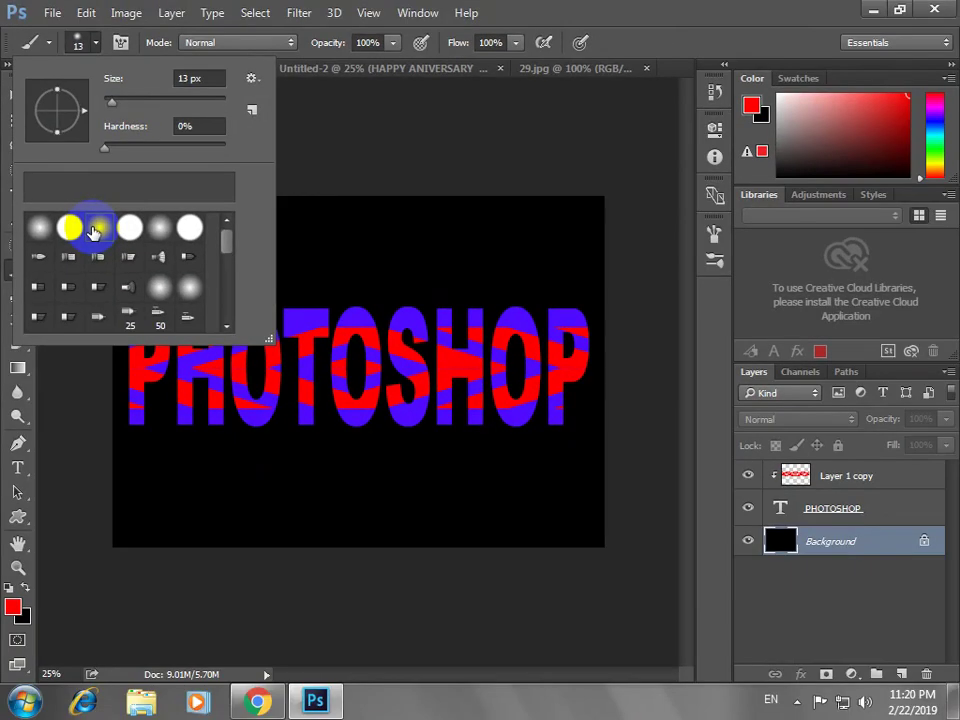
pyautogui.click(612, 35)
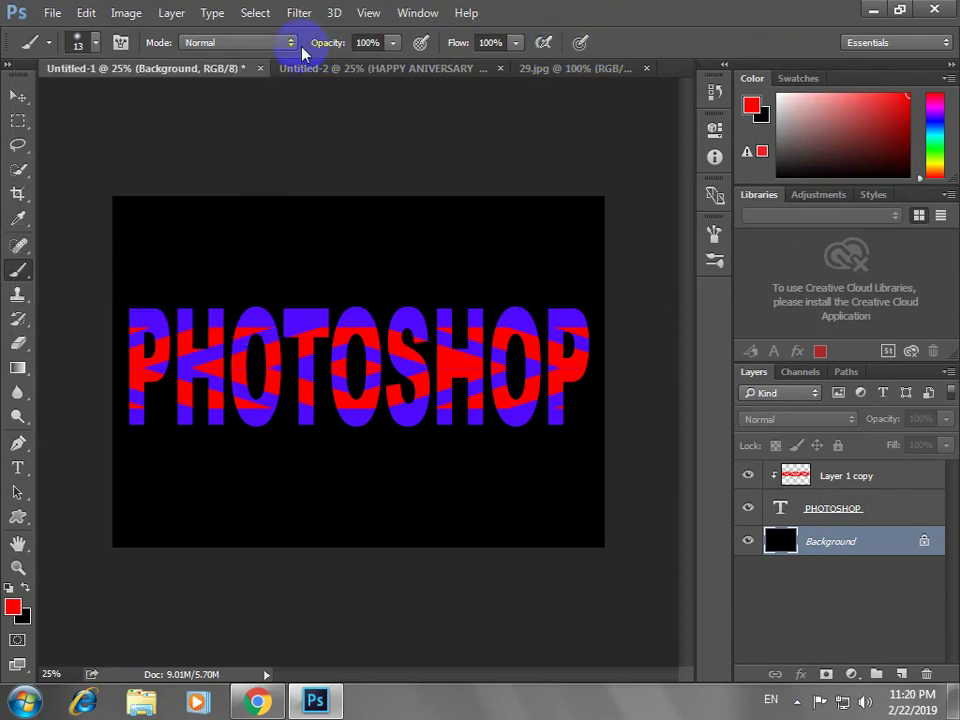
pyautogui.click(248, 43)
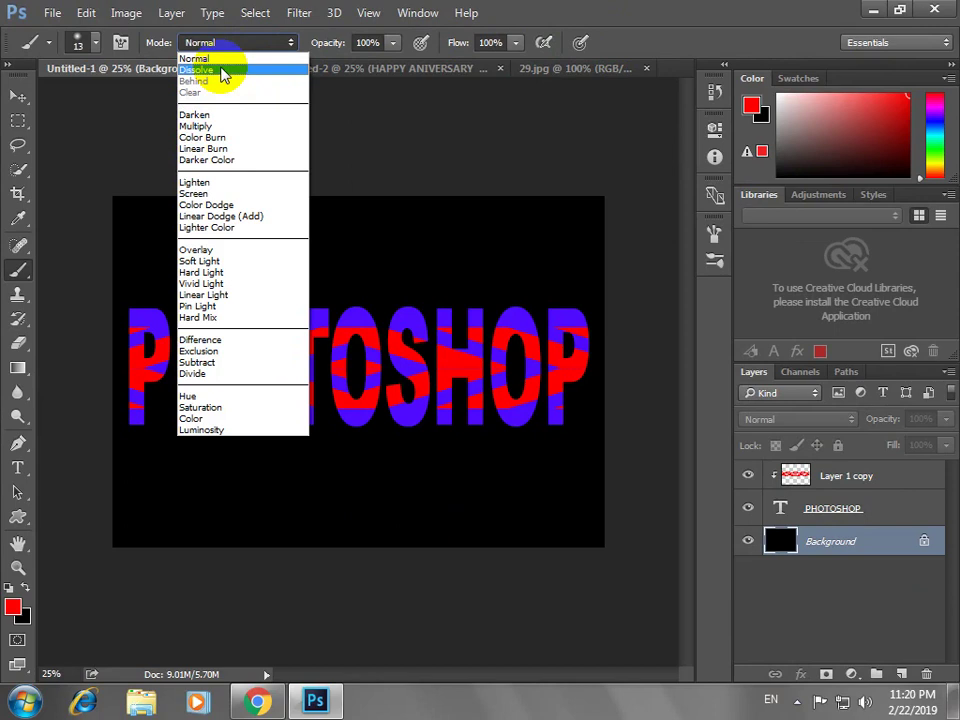
pyautogui.click(222, 72)
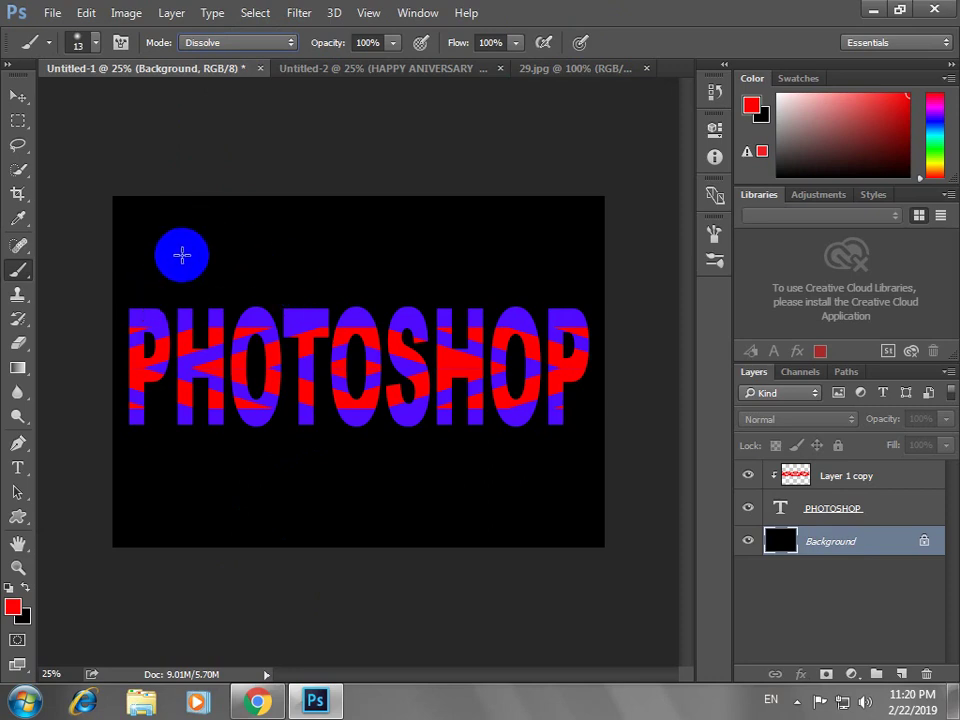
# Set the brush hardness to 0% and enlarge it to about 900 px
pyautogui.click(80, 42)
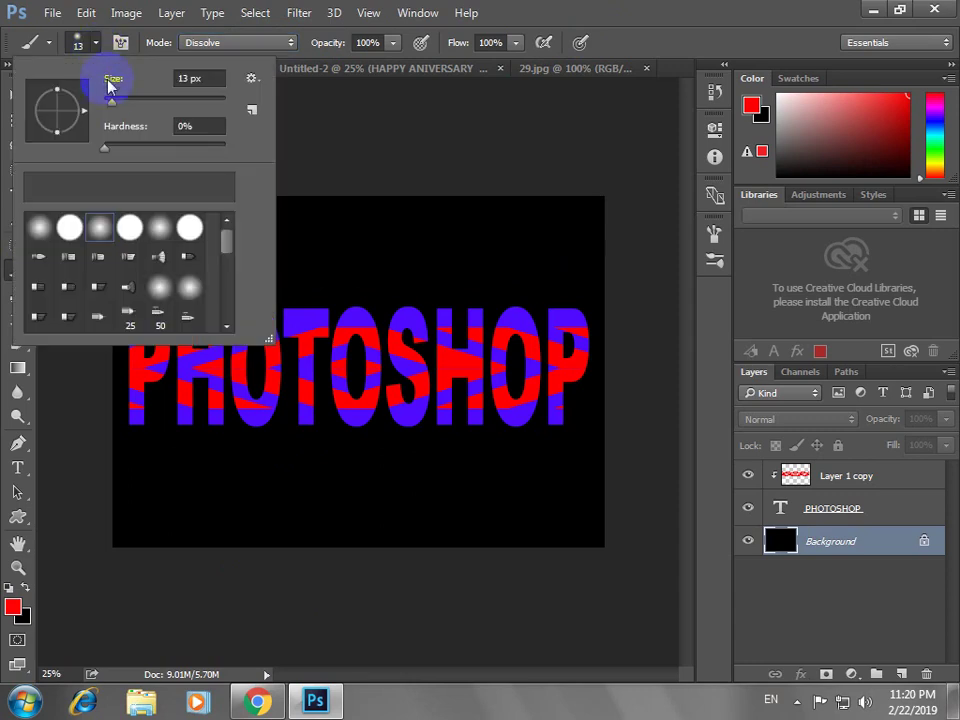
pyautogui.moveTo(111, 96); pyautogui.dragTo(148, 103)
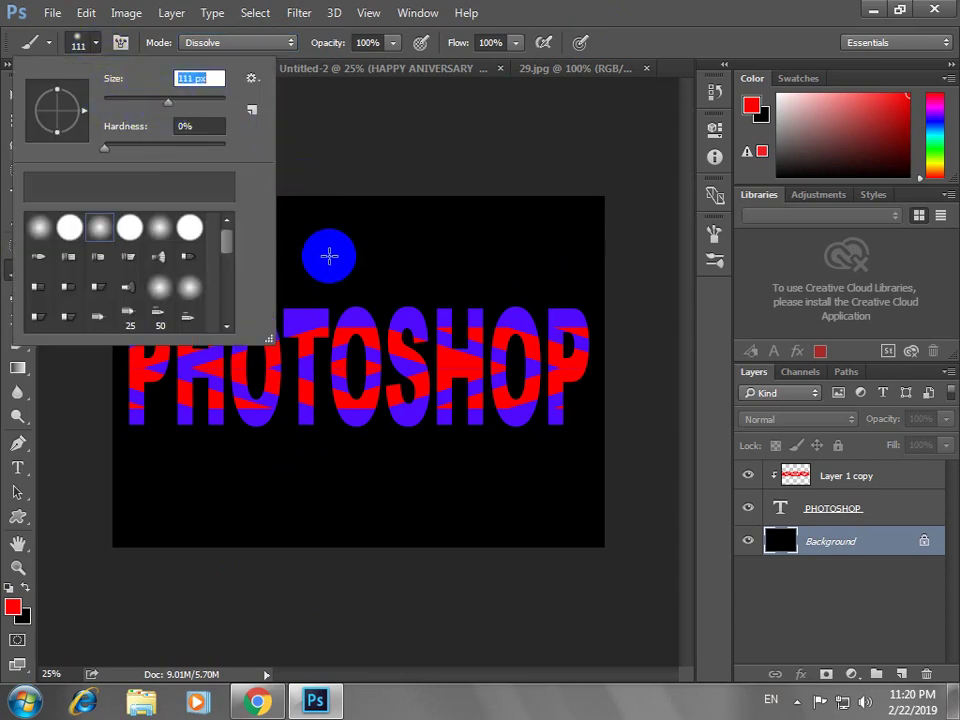
pyautogui.moveTo(47, 116)
pyautogui.mouseDown()
pyautogui.moveTo(80, 117)
pyautogui.moveTo(108, 150)
pyautogui.mouseUp()
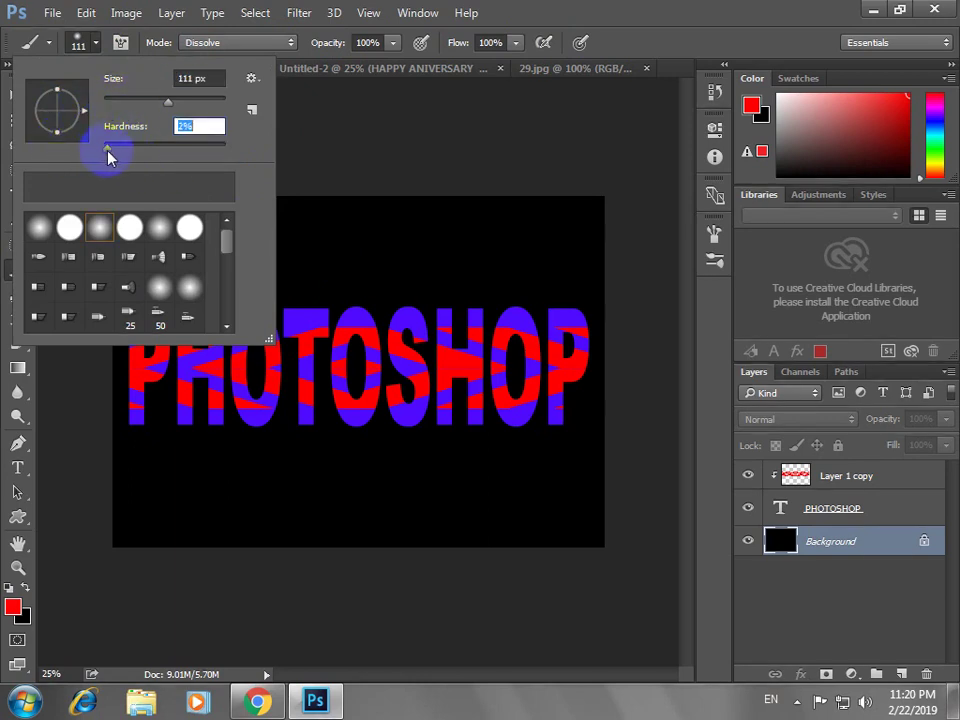
pyautogui.click(534, 242)
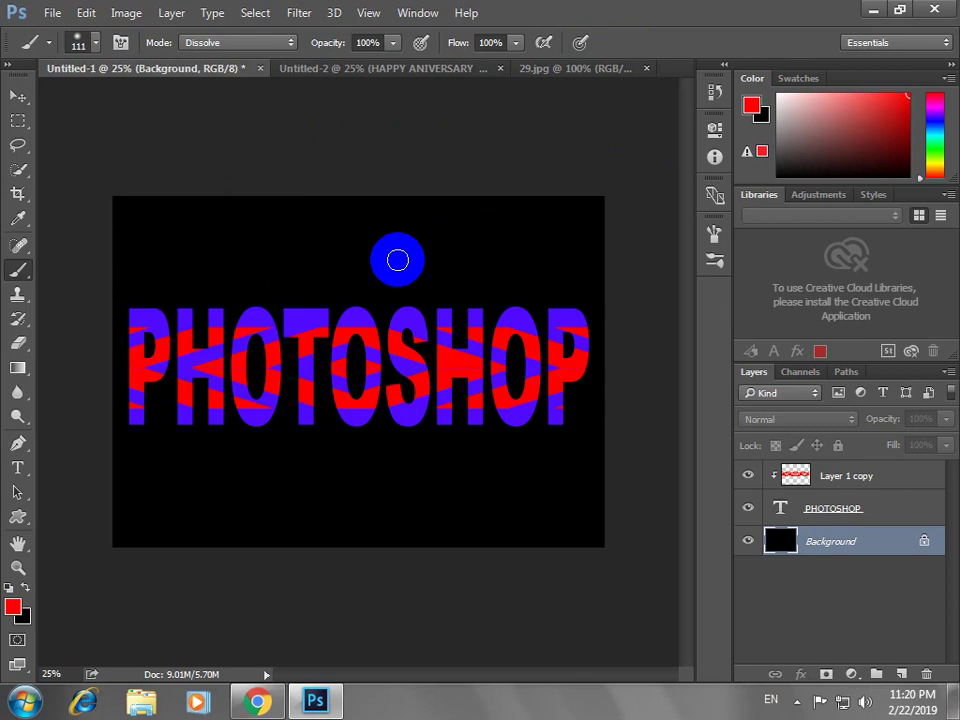
pyautogui.press(']')
pyautogui.press(']')
pyautogui.press(']')
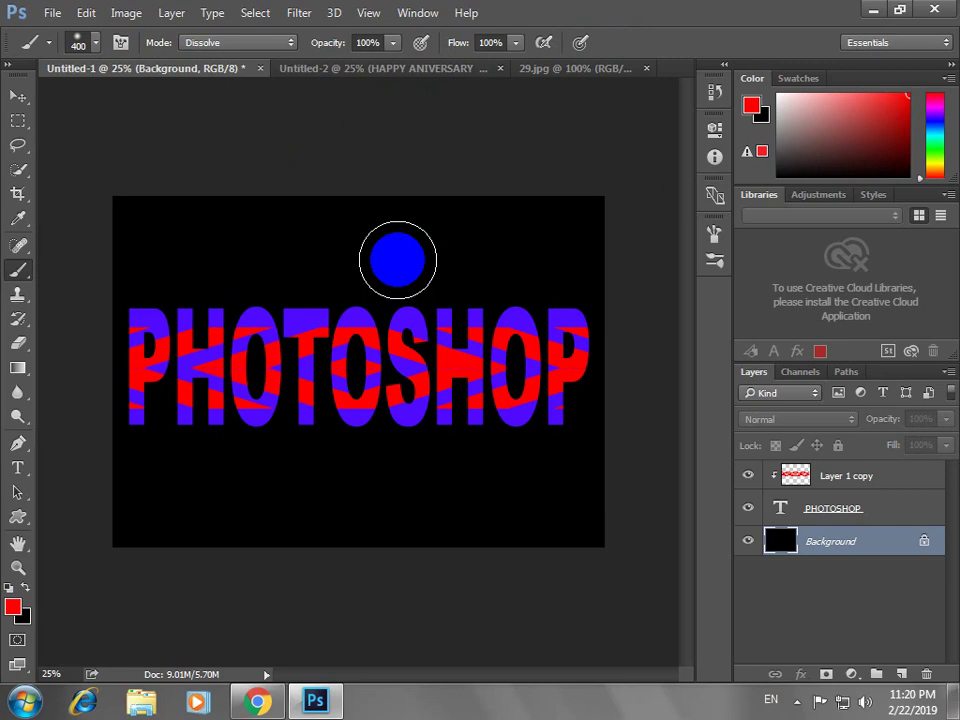
pyautogui.press('[')
pyautogui.press(']')
pyautogui.press(']')
pyautogui.press(']')
pyautogui.press(']')
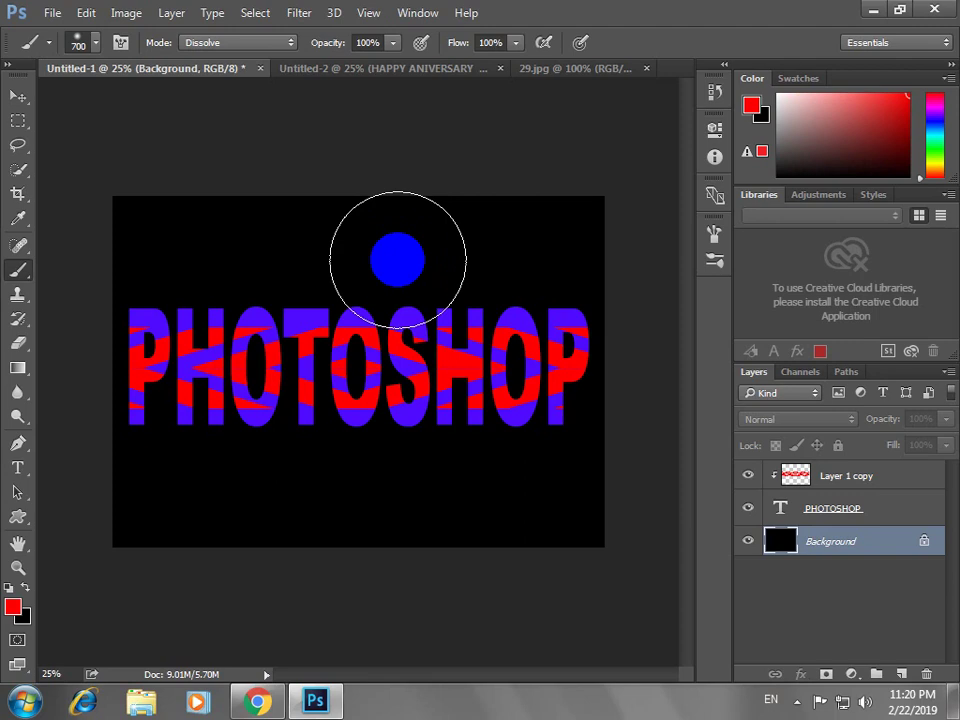
pyautogui.press('[')
pyautogui.press('[')
pyautogui.press('[')
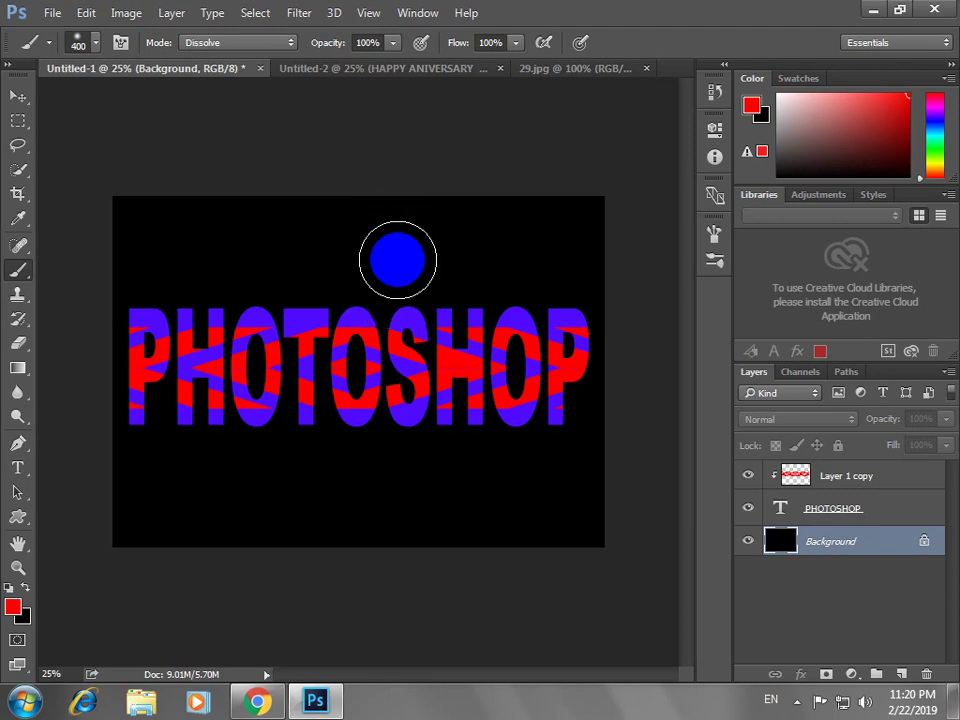
pyautogui.press(']')
pyautogui.press(']')
pyautogui.press(']')
pyautogui.press(']')
pyautogui.press(']')
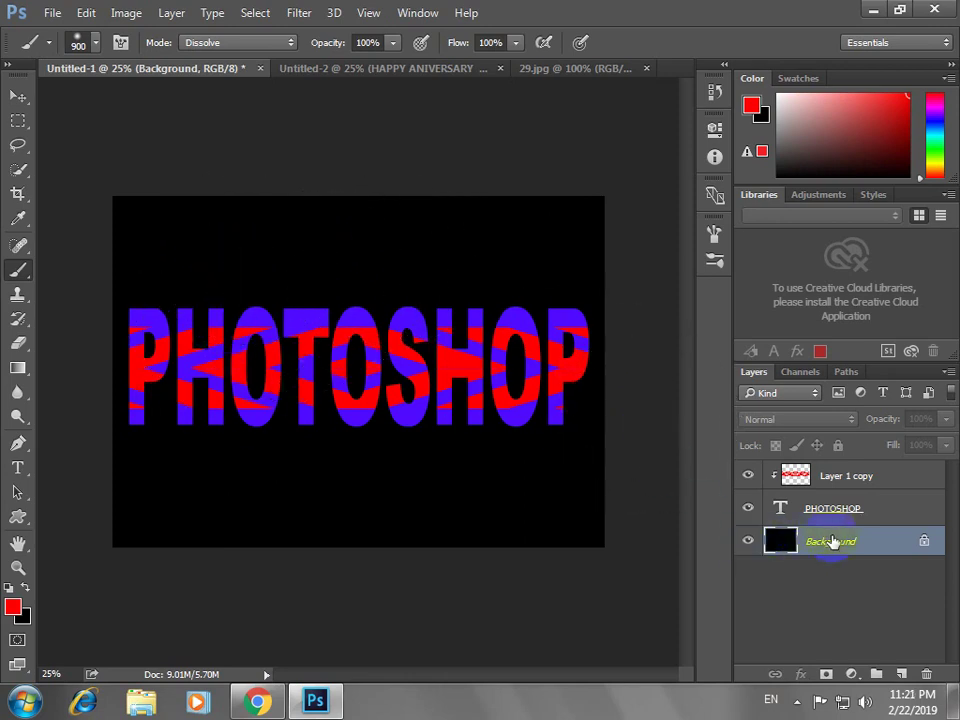
# Show the Swatches panel from the Window menu and pick green as the foreground colour
pyautogui.click(410, 14)
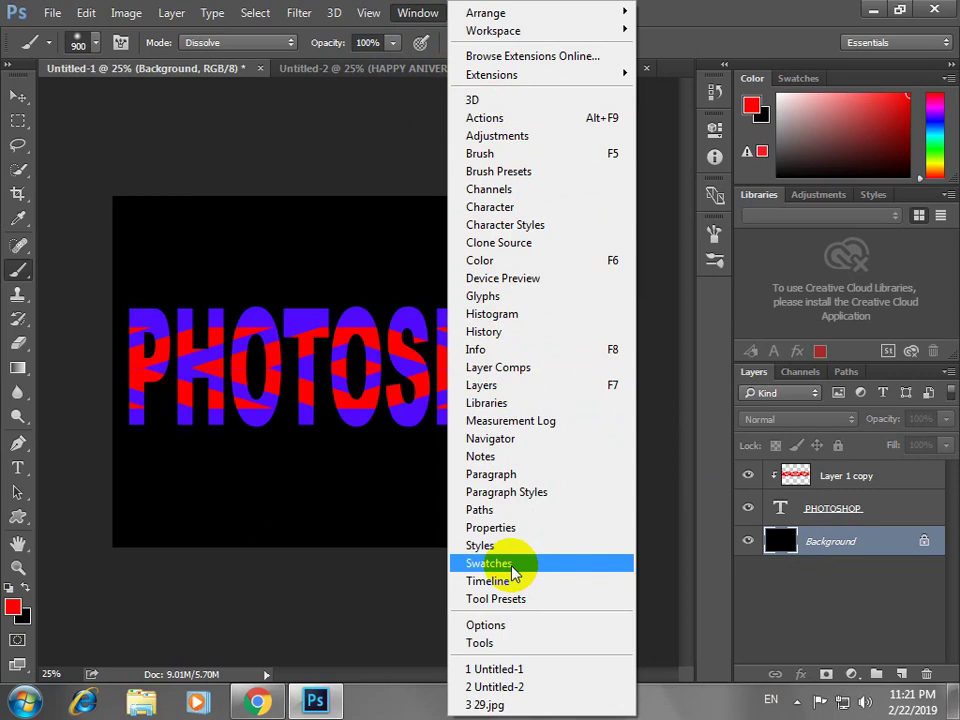
pyautogui.click(513, 568)
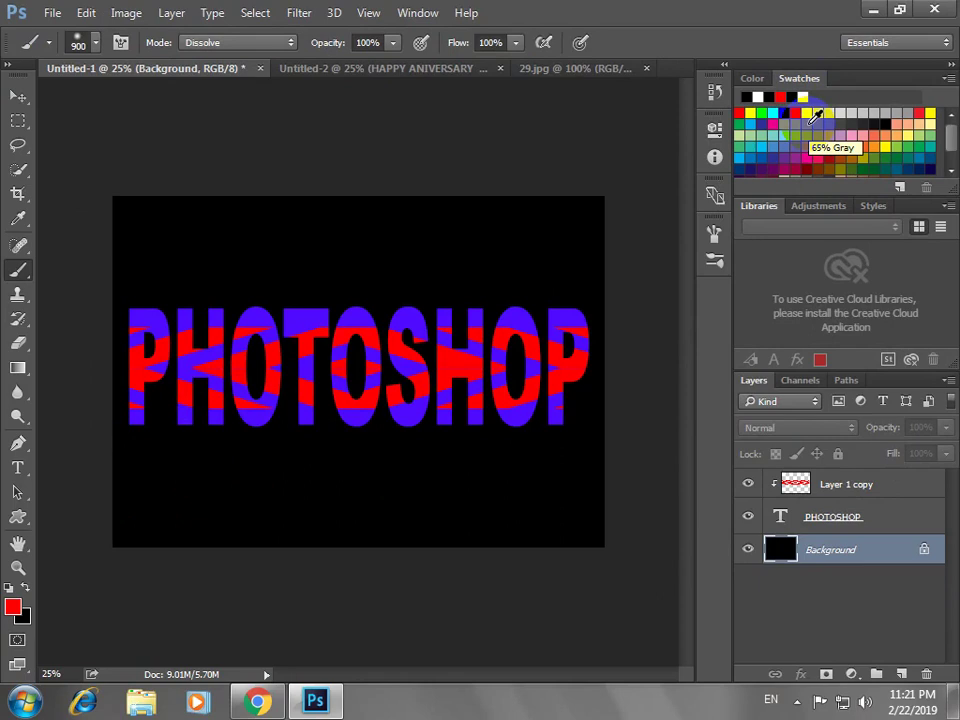
pyautogui.click(762, 113)
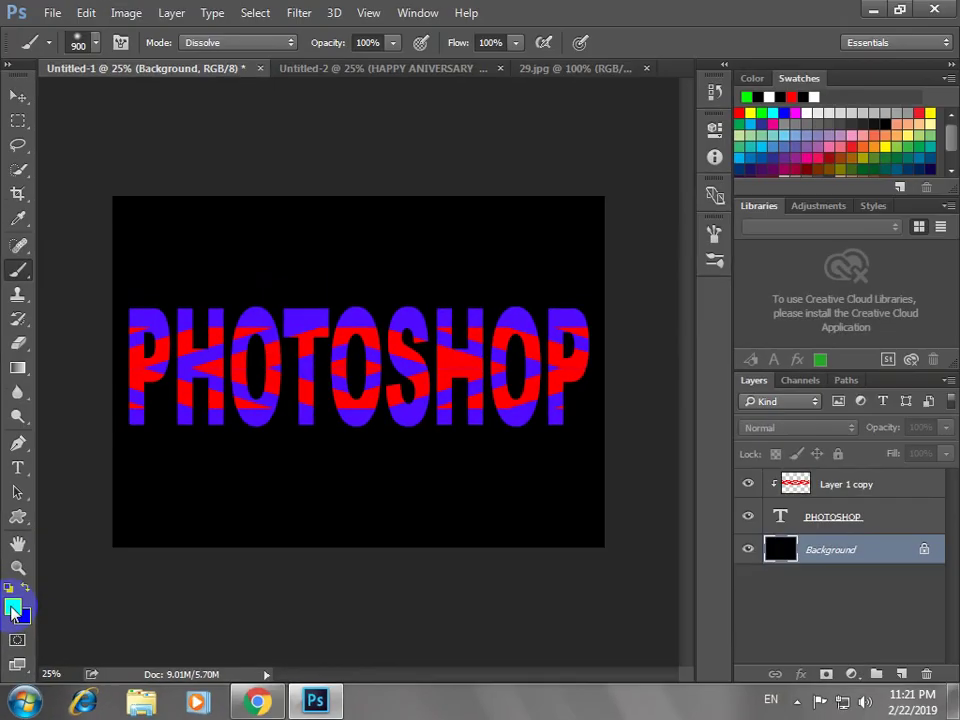
# Dab Dissolve glows: green by the first letters, blue top right, magenta lower right
pyautogui.click(238, 408)
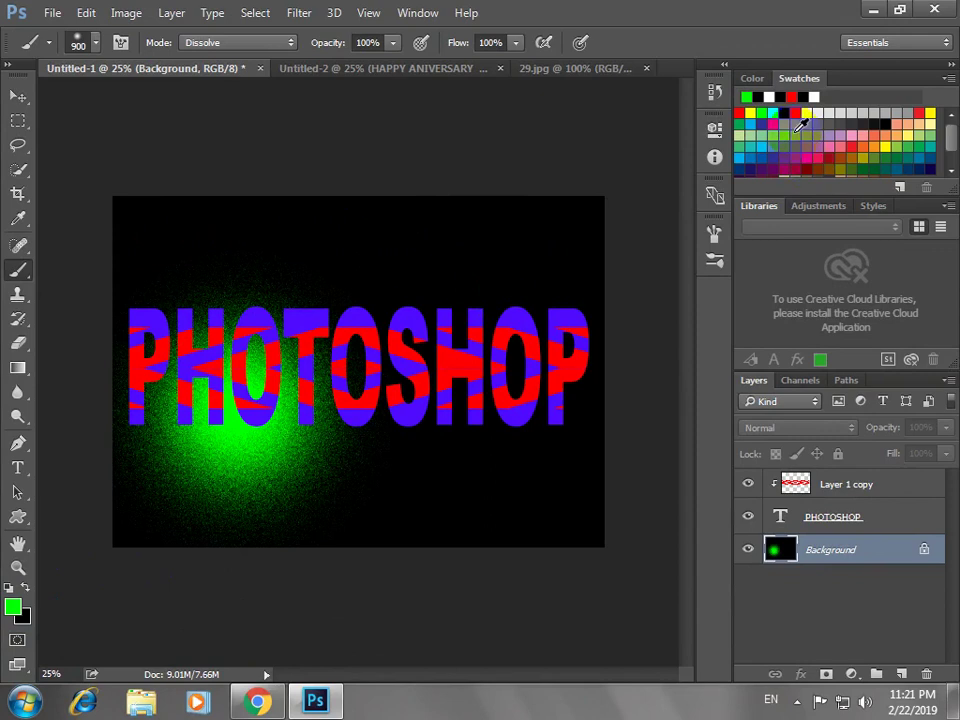
pyautogui.click(784, 112)
pyautogui.click(519, 255)
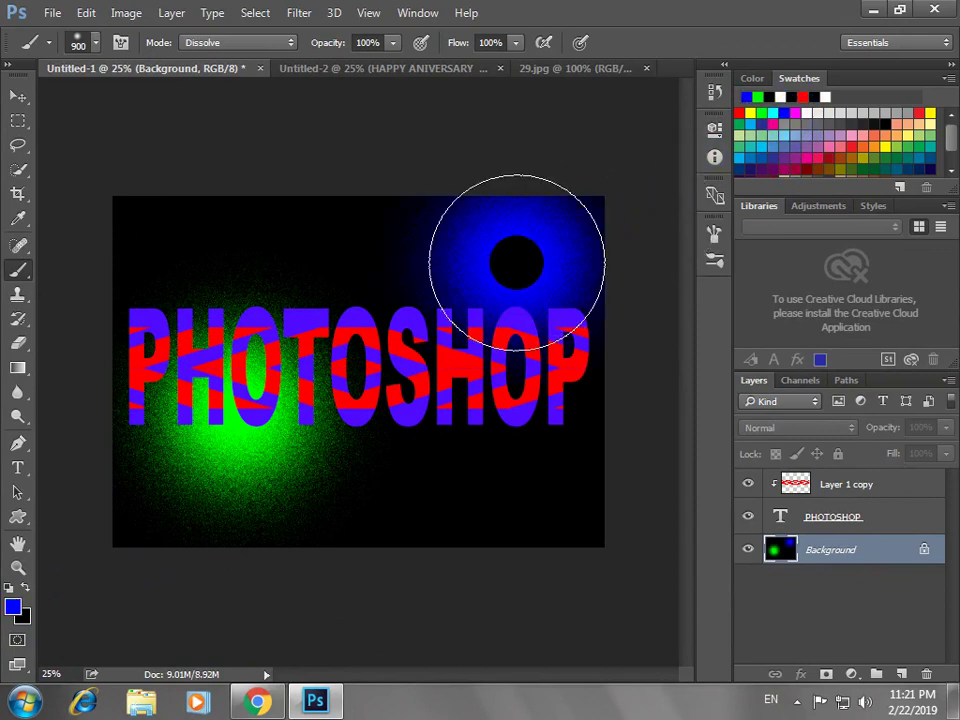
pyautogui.click(793, 163)
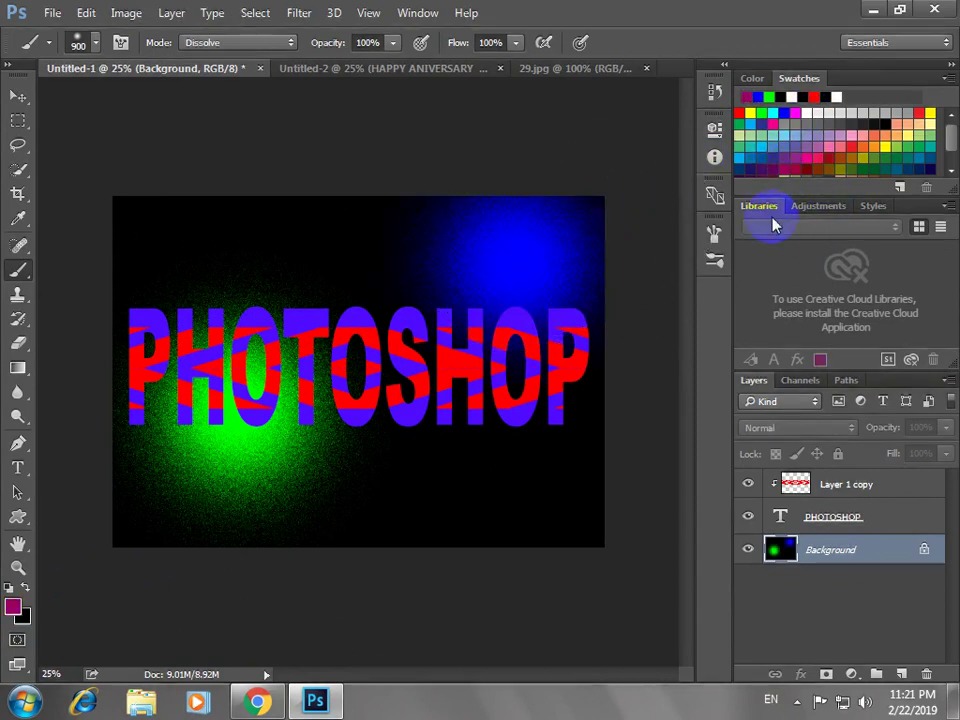
pyautogui.click(510, 463)
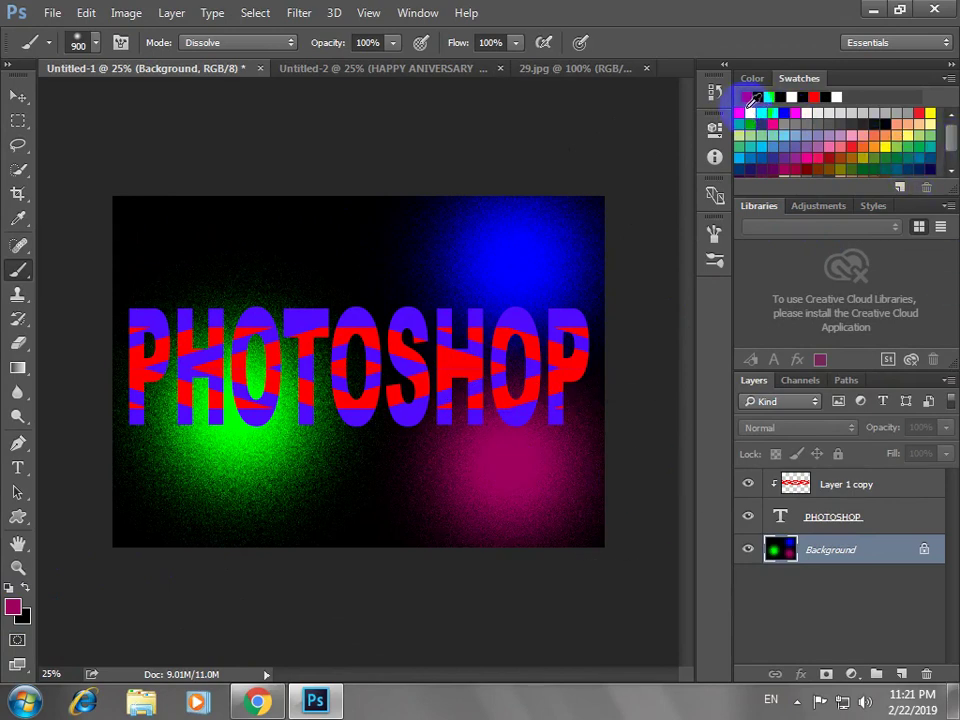
# Add a red Dissolve glow at the top left, redoing its placement once
pyautogui.click(814, 97)
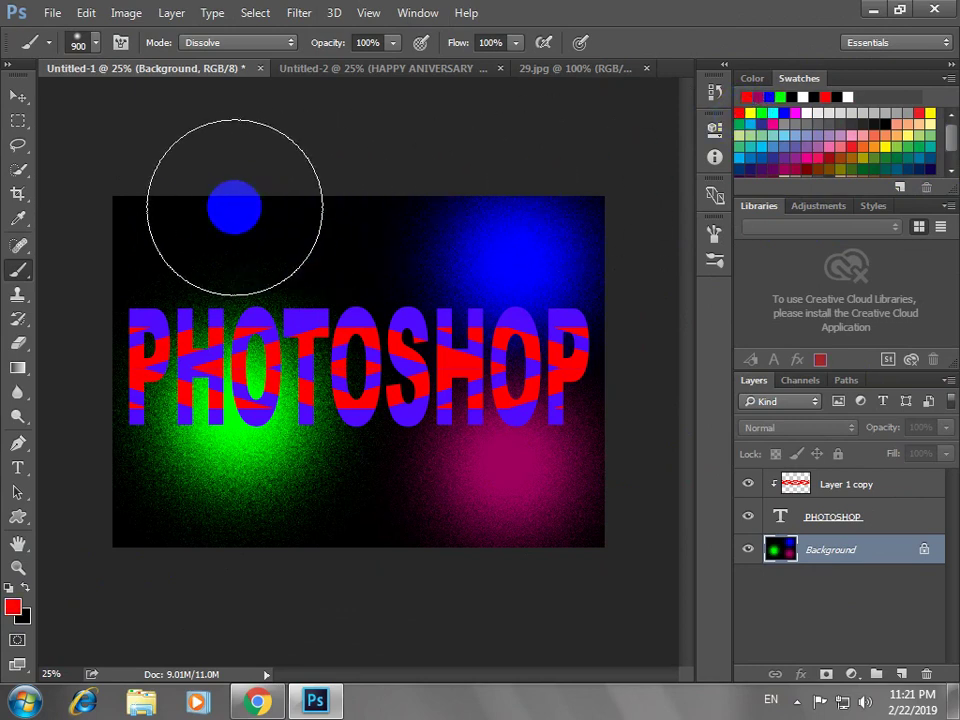
pyautogui.click(236, 204)
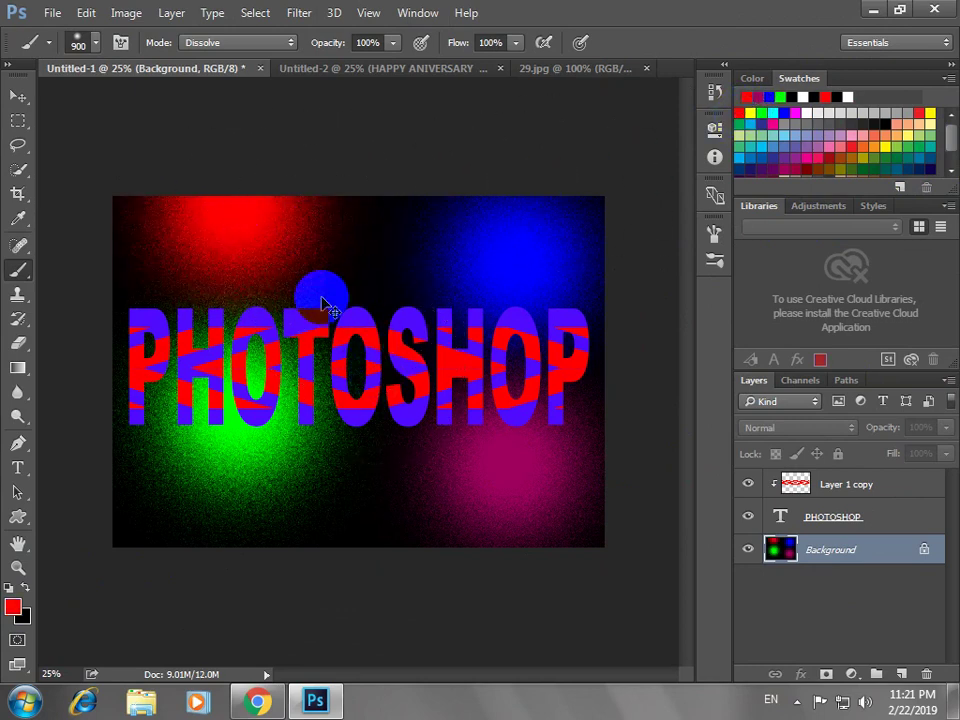
pyautogui.hotkey('ctrl', 'z')
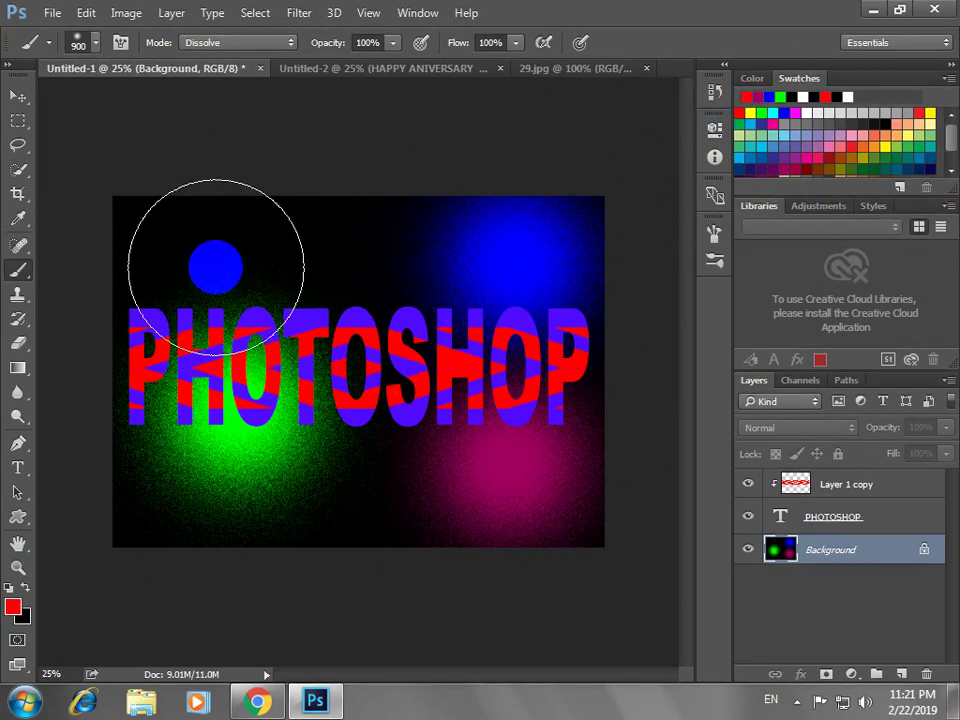
pyautogui.click(220, 256)
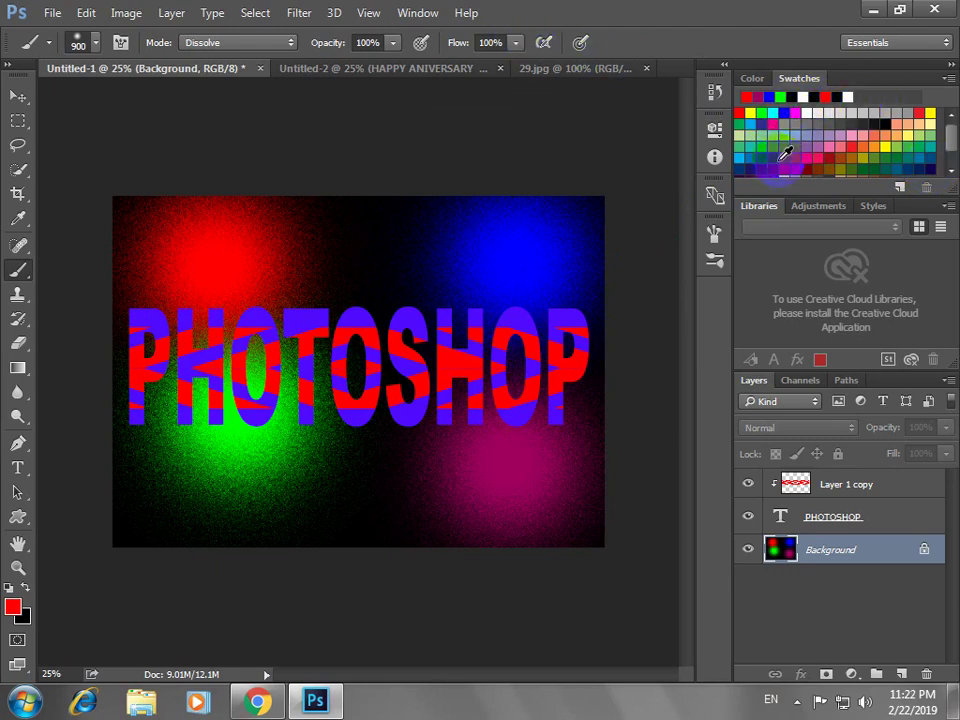
# Enlarge the brush to 1000 and paint a light-blue glow in the lower centre
pyautogui.click(745, 152)
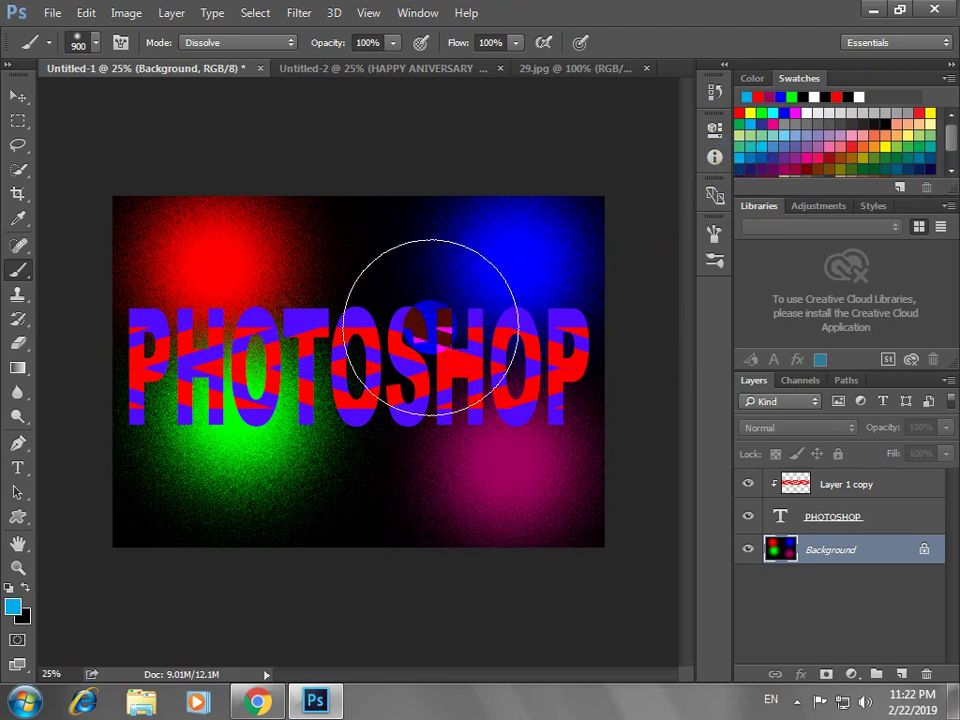
pyautogui.press(']')
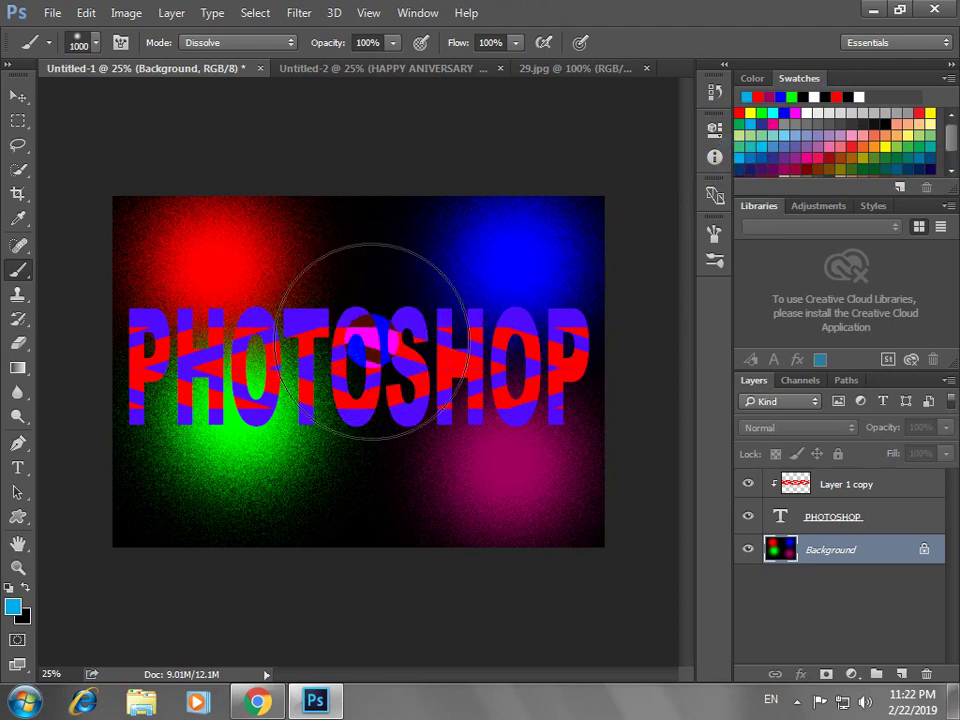
pyautogui.click(362, 238)
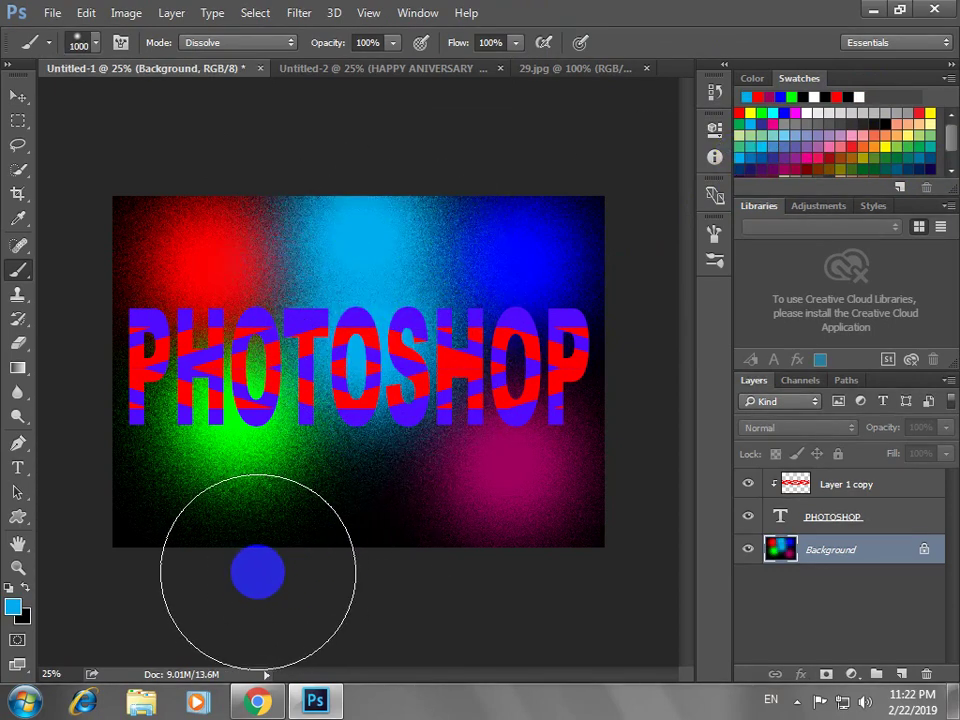
pyautogui.hotkey('ctrl', 'z')
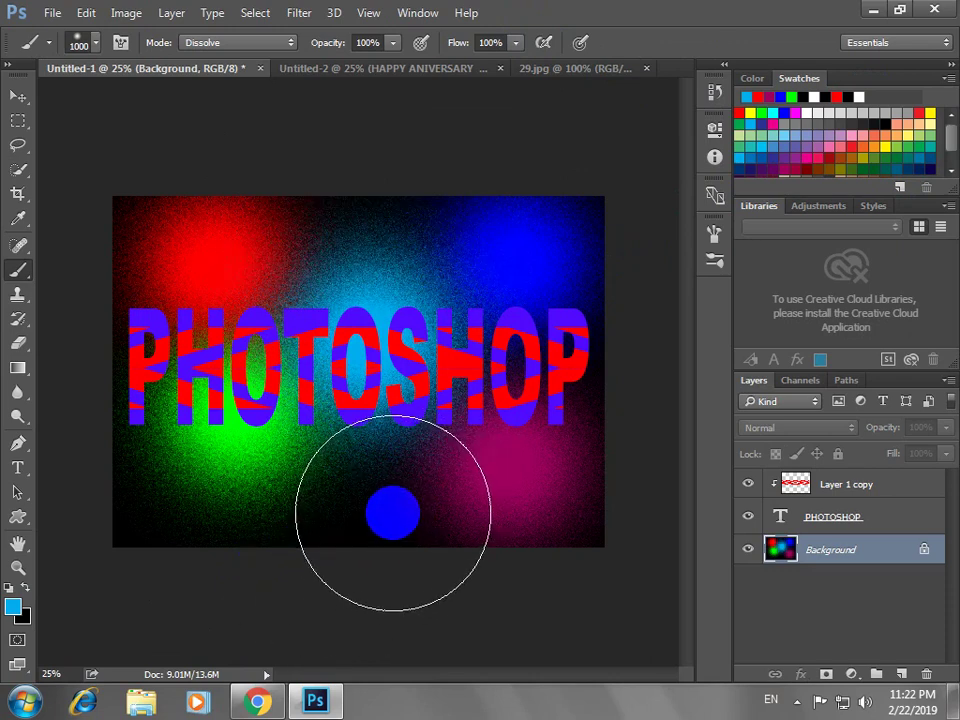
pyautogui.click(391, 488)
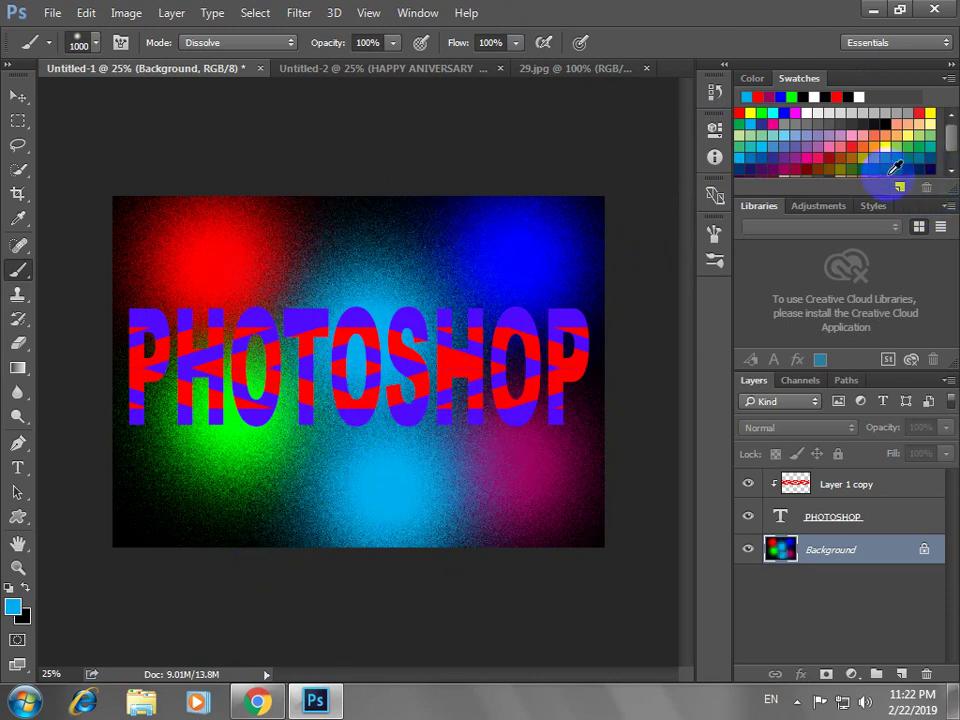
# Try yellow top-centre and teal lower-left glows, then undo back past the yellow, light-blue and red glows
pyautogui.click(896, 137)
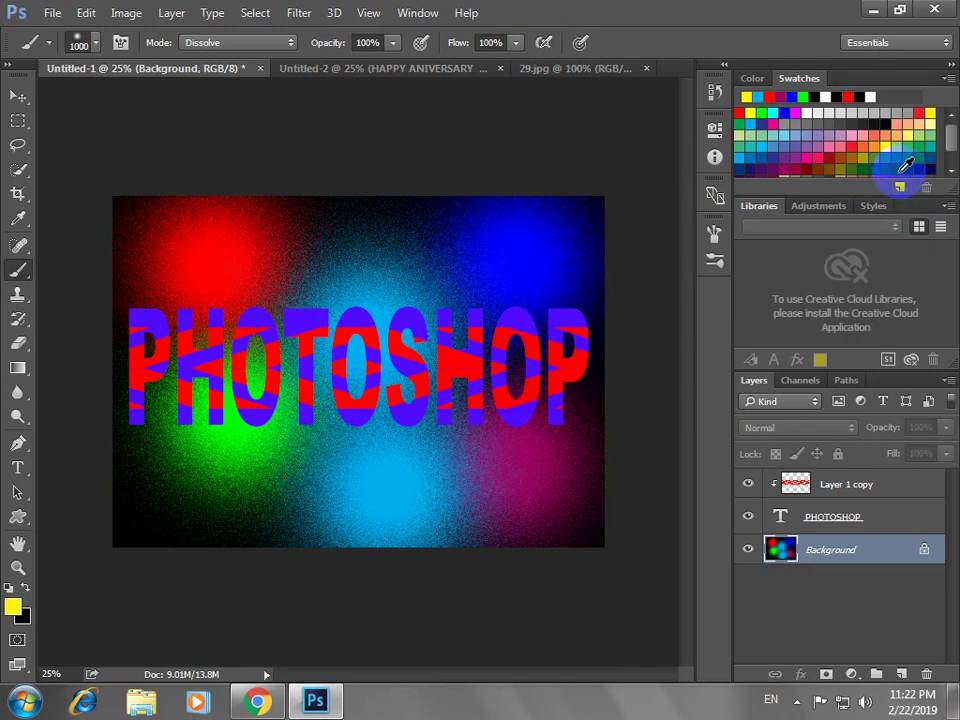
pyautogui.click(376, 209)
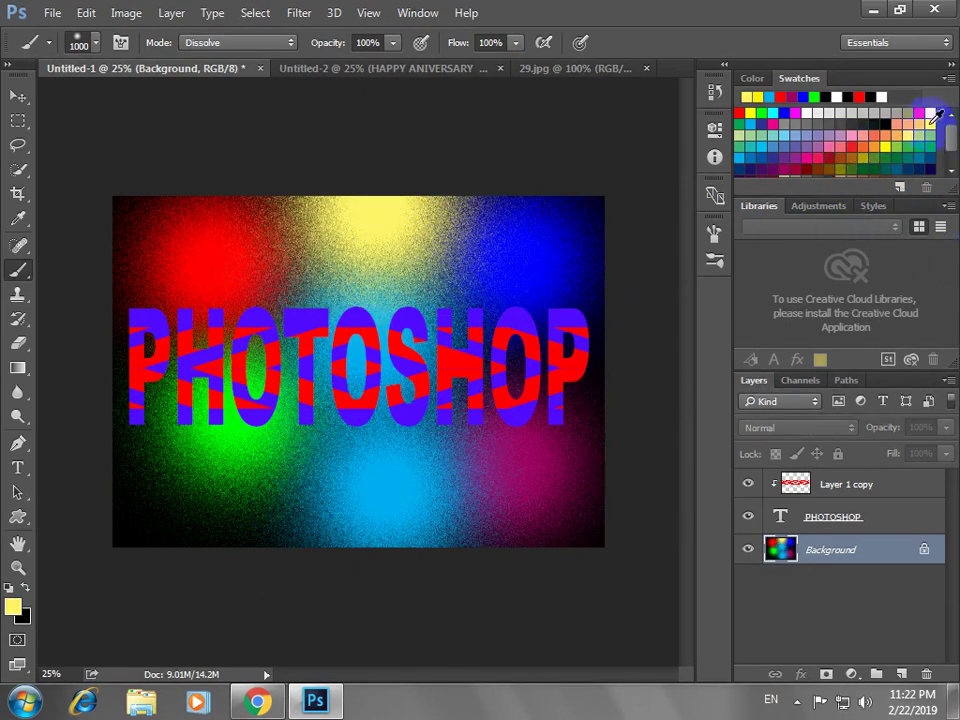
pyautogui.click(925, 135)
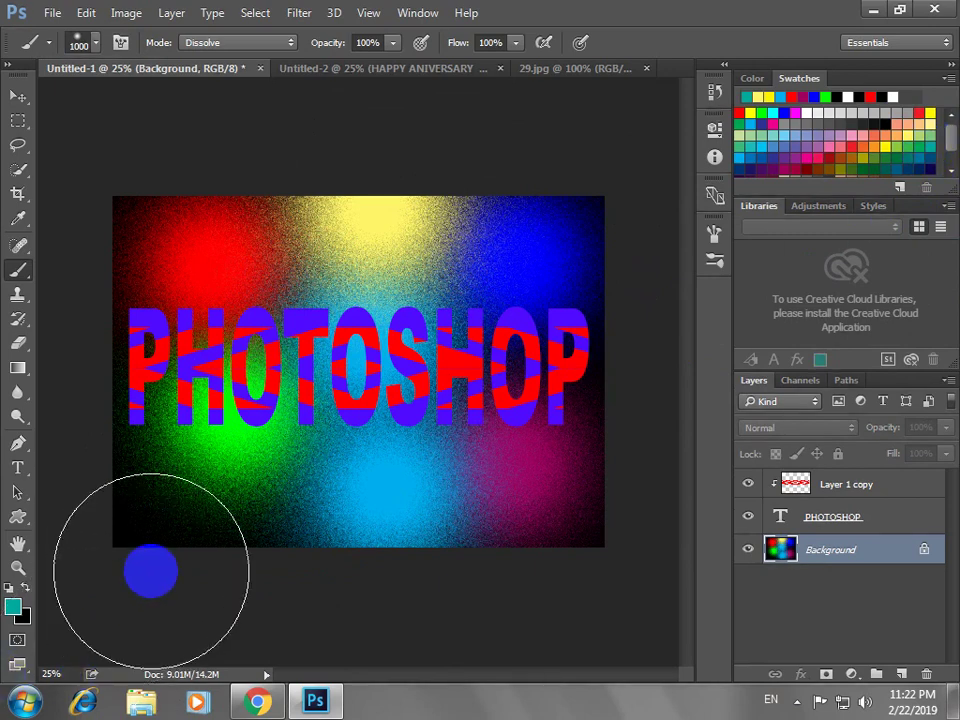
pyautogui.click(115, 465)
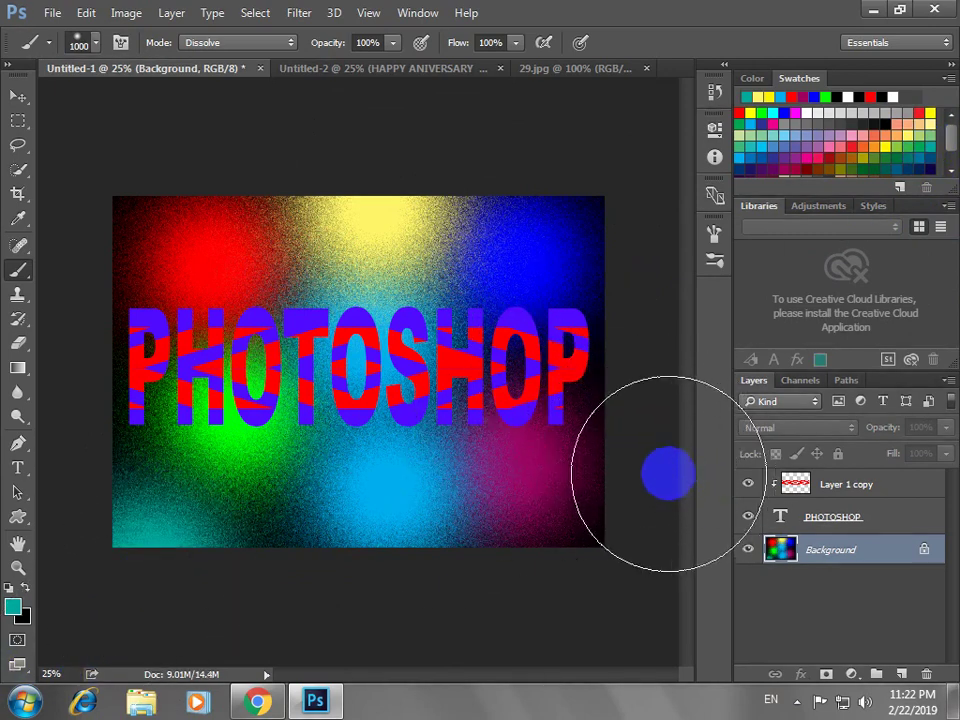
pyautogui.hotkey('ctrl', 'z')
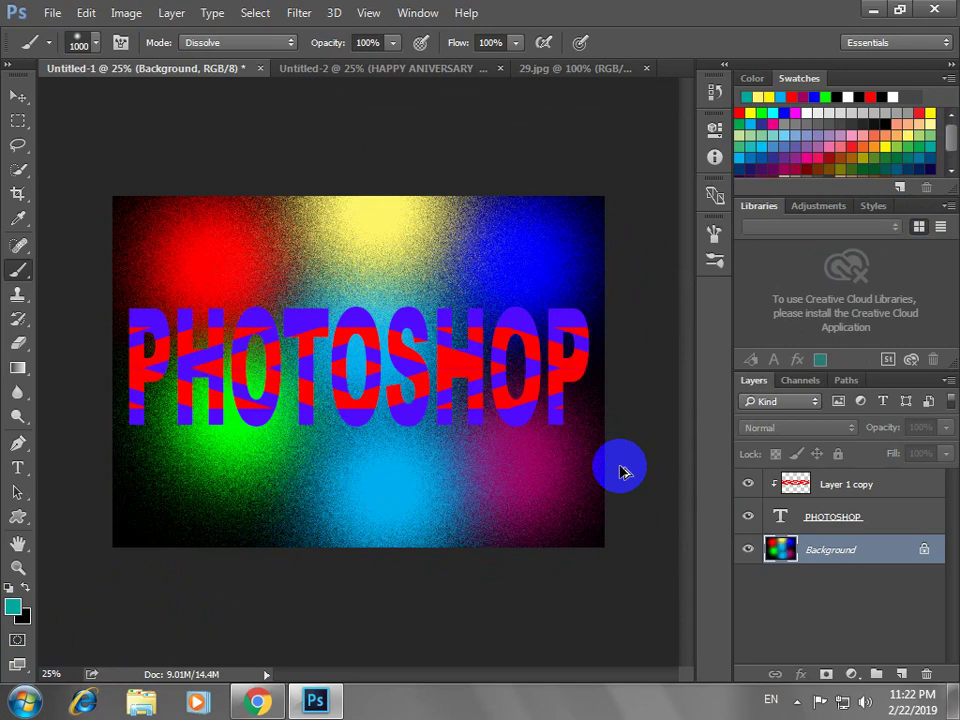
pyautogui.hotkey('ctrl', 'alt', 'z')
pyautogui.hotkey('ctrl', 'alt', 'z')
pyautogui.hotkey('ctrl', 'alt', 'z')
pyautogui.hotkey('ctrl', 'alt', 'z')
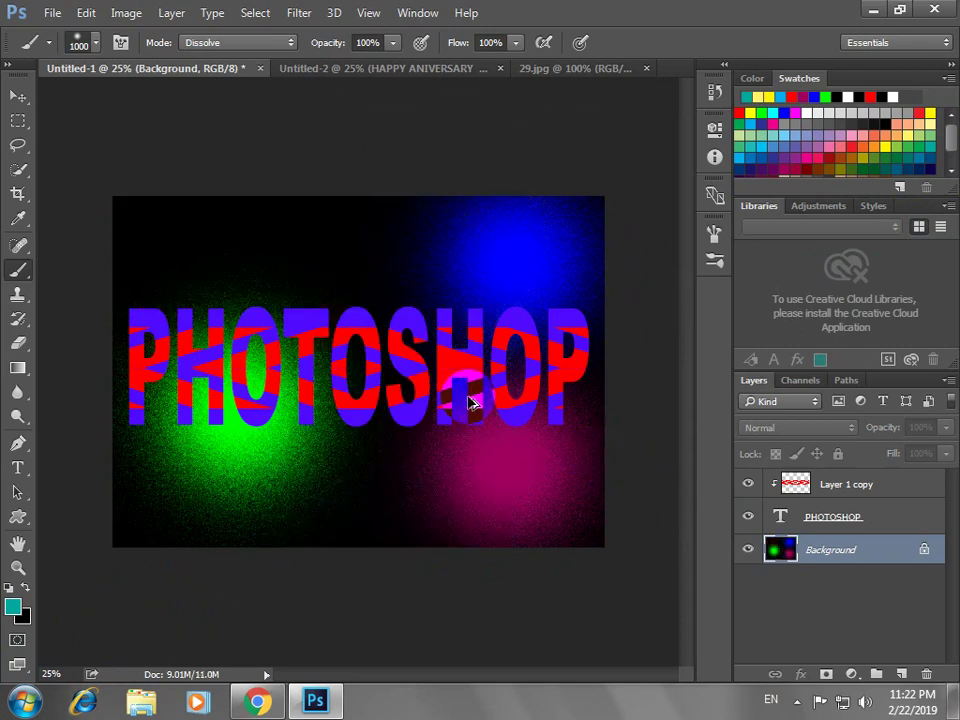
# Undo back to only the green glow, then paint a teal glow in the lower right
pyautogui.click(262, 212)
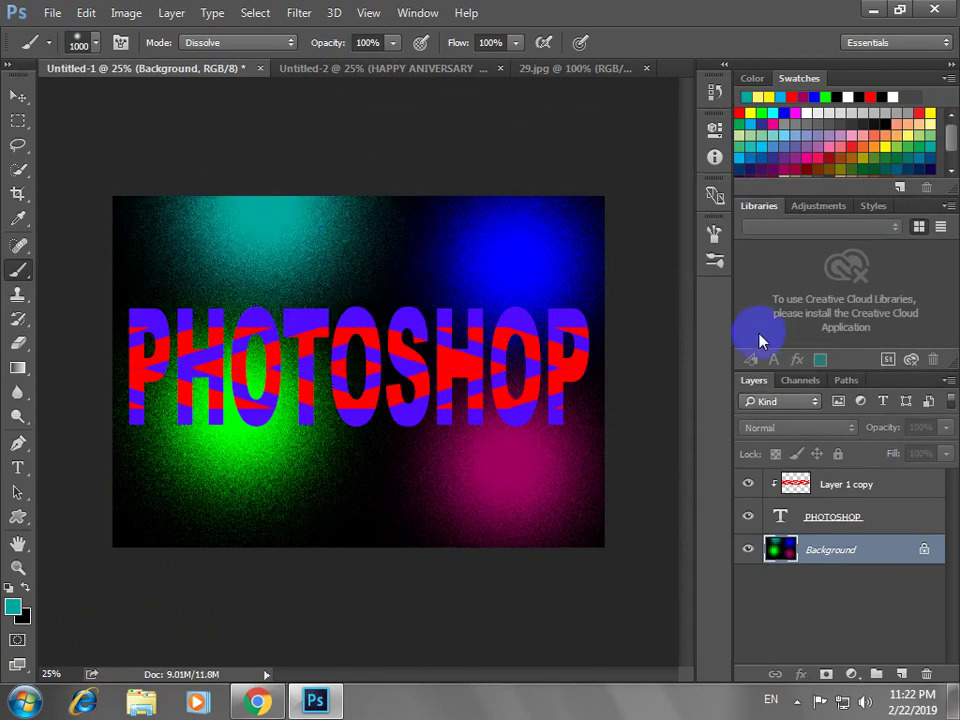
pyautogui.hotkey('ctrl', 'alt', 'z')
pyautogui.hotkey('ctrl', 'alt', 'z')
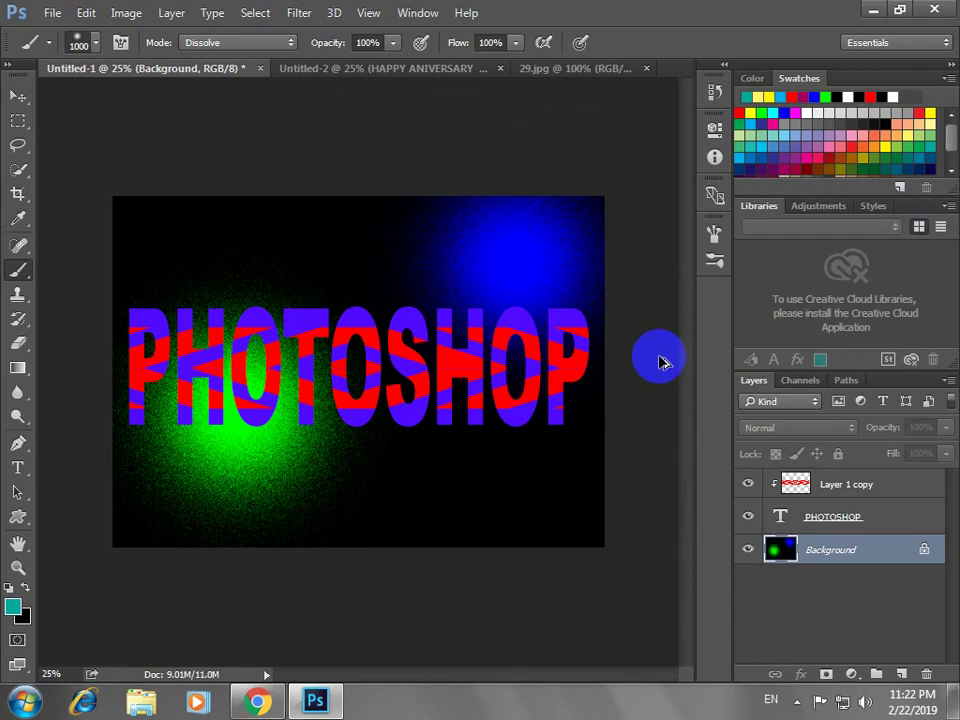
pyautogui.hotkey('ctrl', 'alt', 'z')
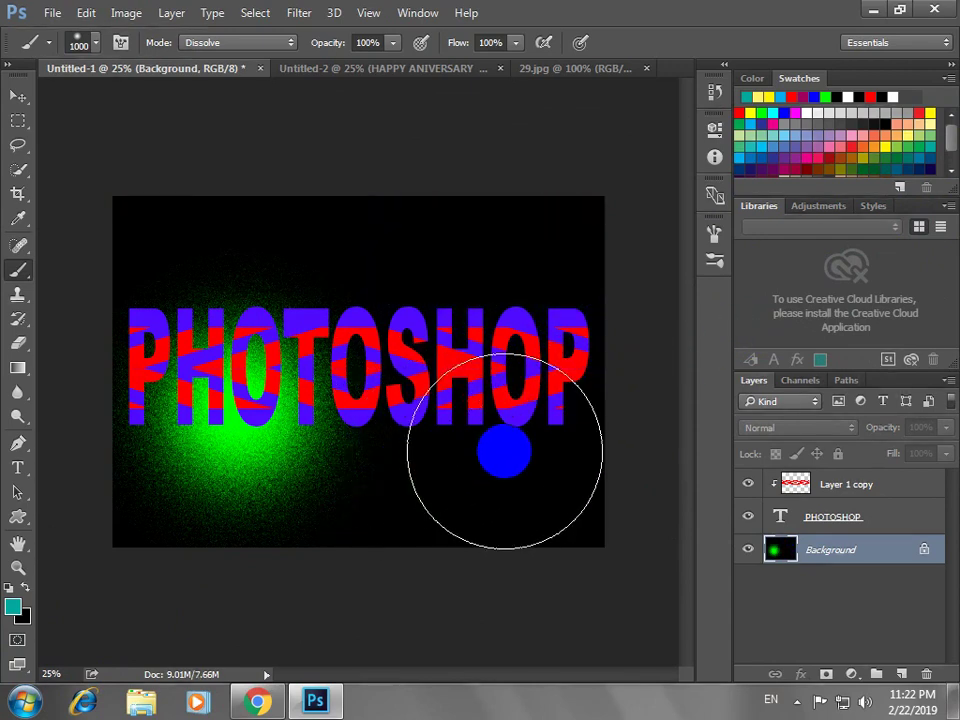
pyautogui.click(500, 455)
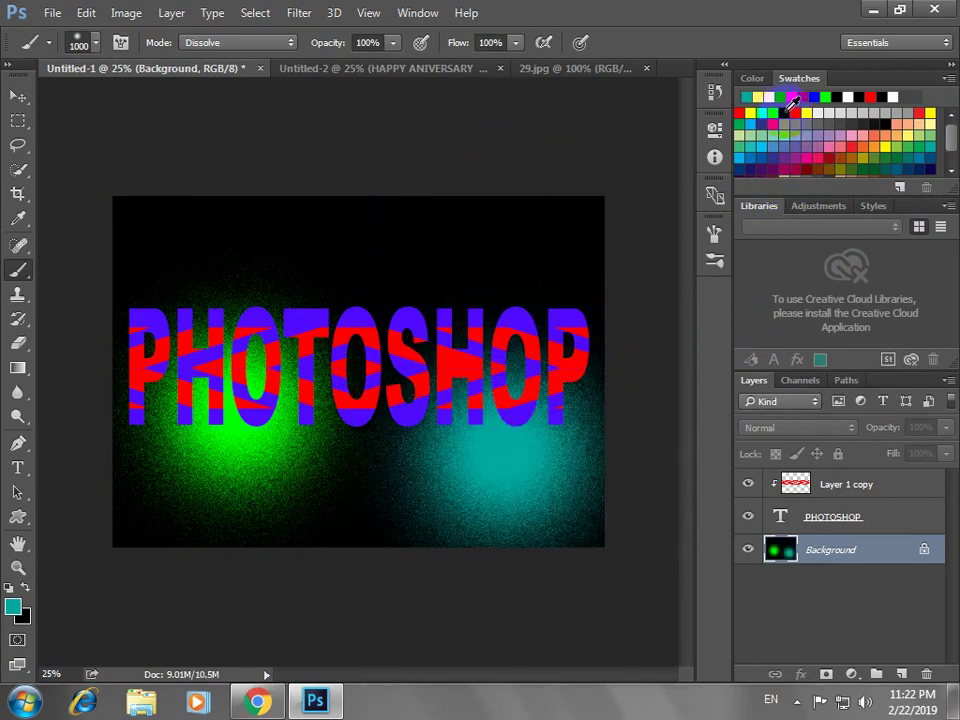
# Paint a red glow in the upper right and a magenta glow in the upper left
pyautogui.click(791, 96)
pyautogui.click(485, 268)
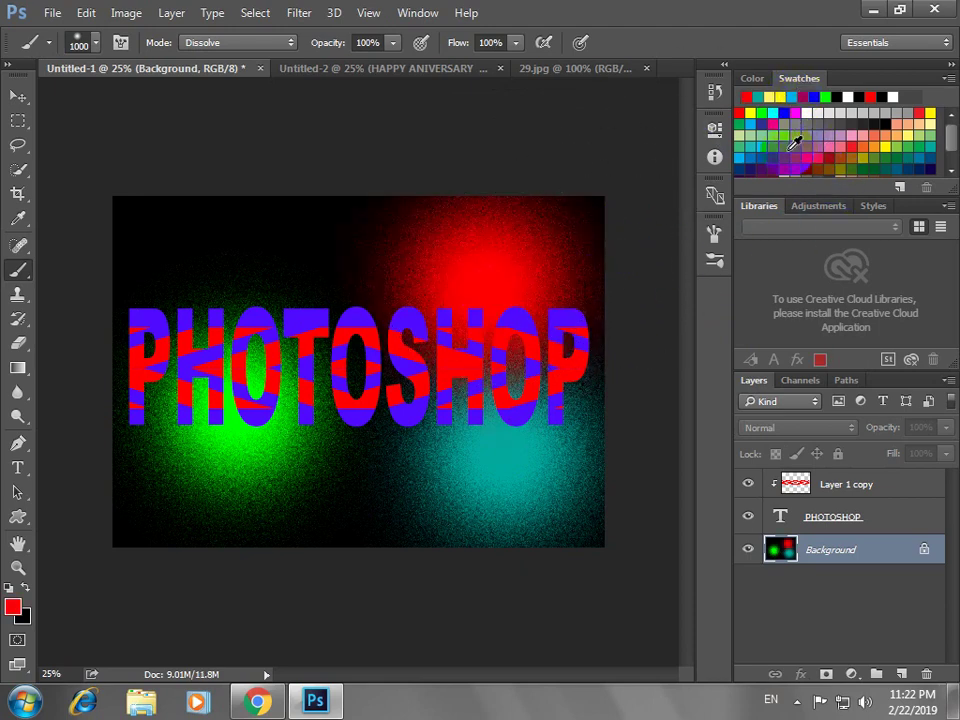
pyautogui.click(820, 150)
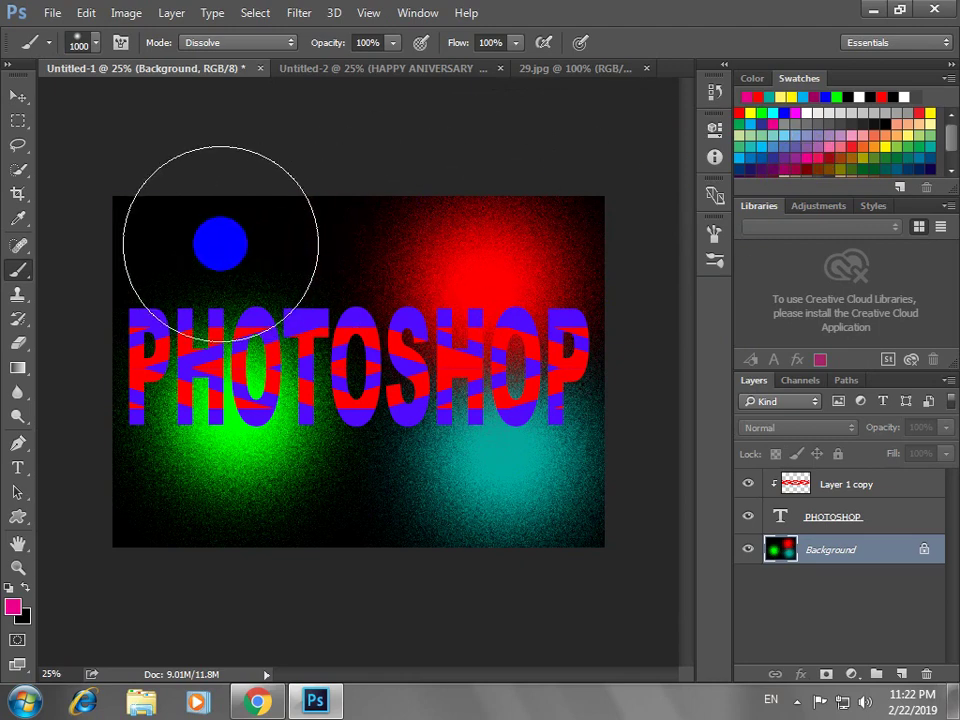
pyautogui.click(218, 240)
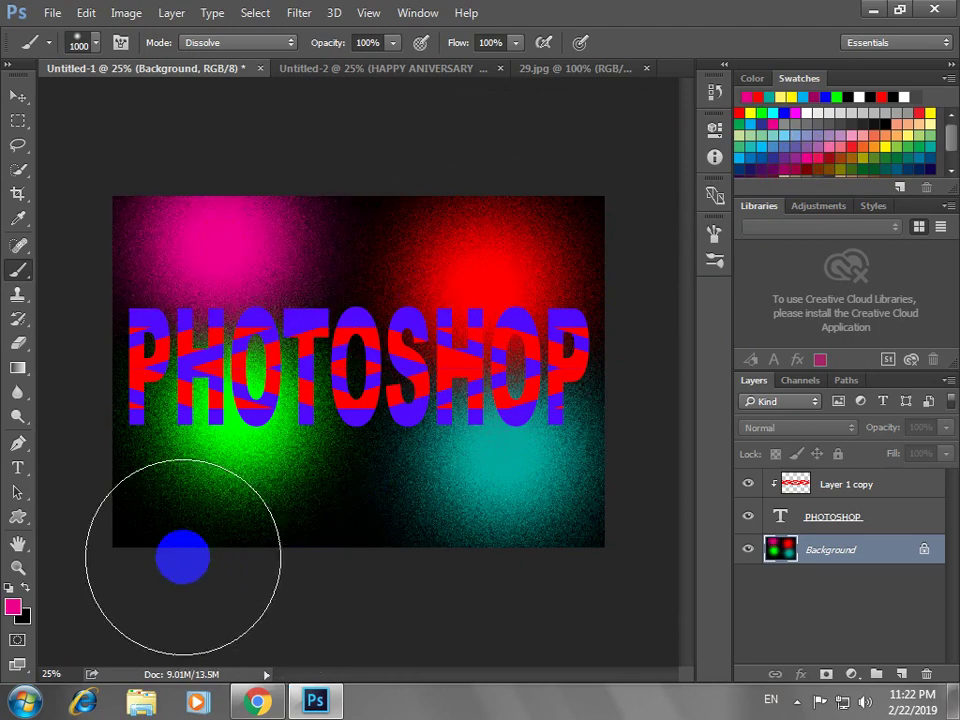
pyautogui.click(355, 360)
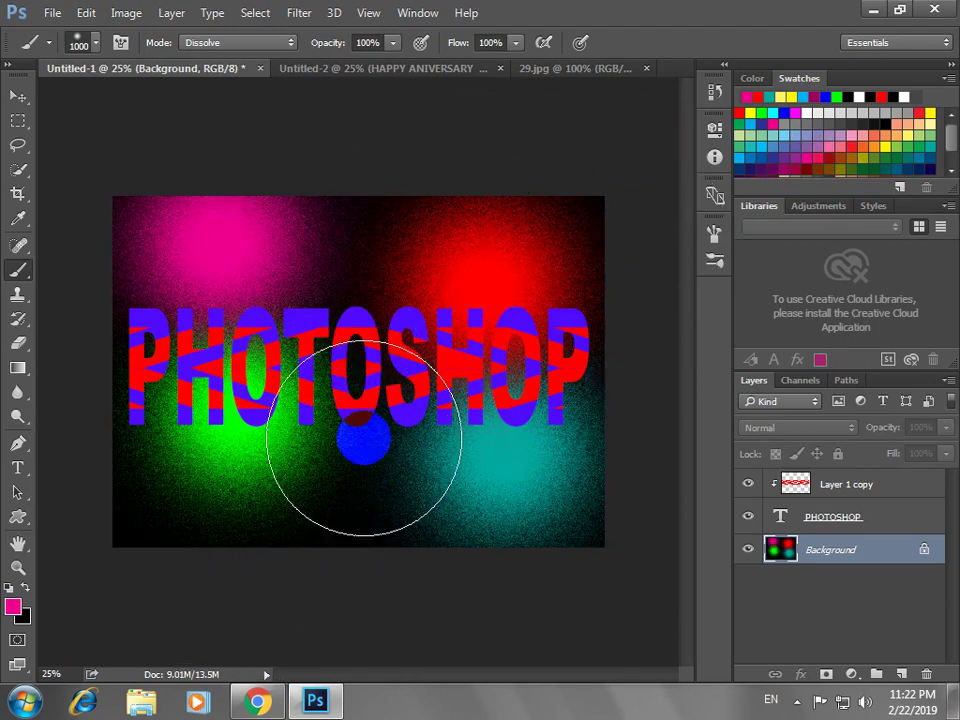
pyautogui.moveTo(355, 358); pyautogui.dragTo(340, 443)
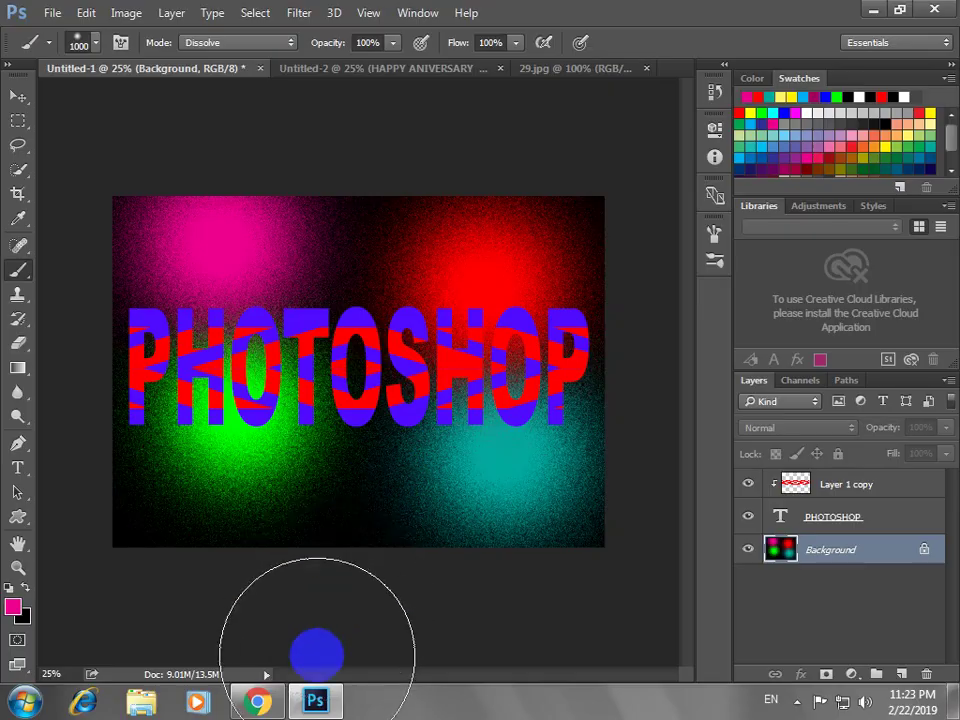
# Switch to Chrome to show the YouTube channel's Videos tab
pyautogui.click(281, 704)
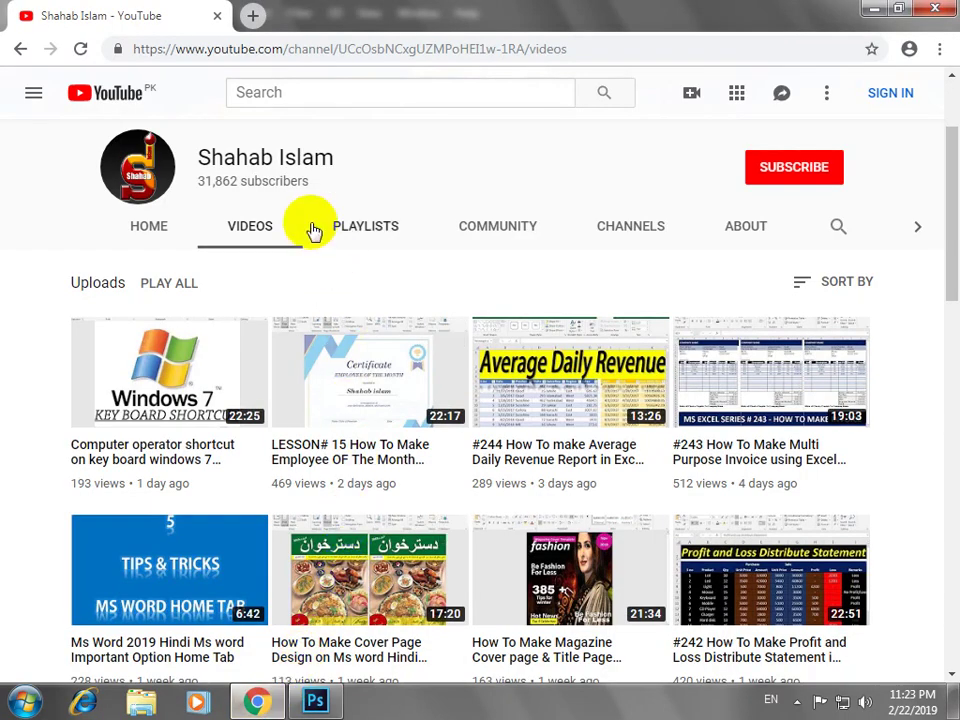